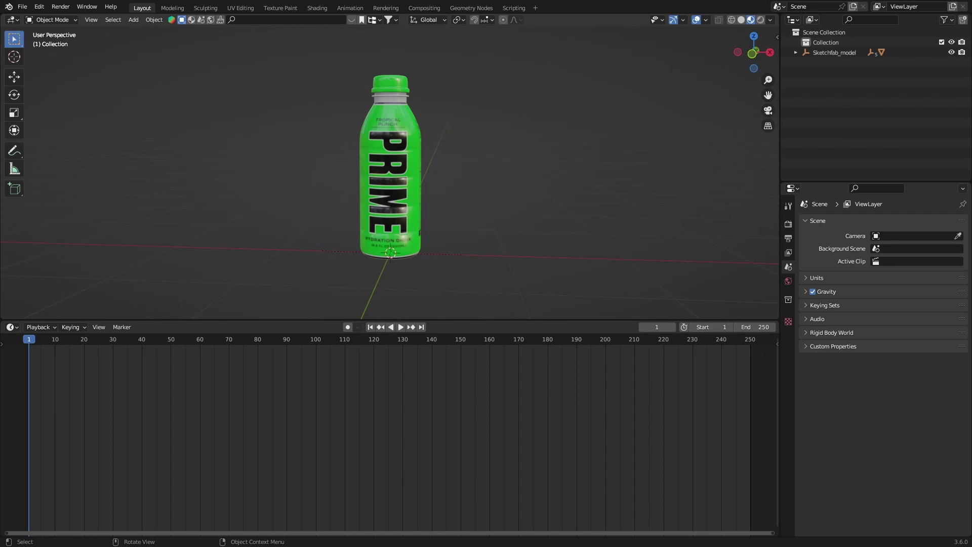
# Add a mesh plane beneath the bottle and scale it up into a large floor.
pyautogui.hotkey('shift', 'a')
pyautogui.moveTo(175, 155)
pyautogui.click(266, 155)
pyautogui.press('s')
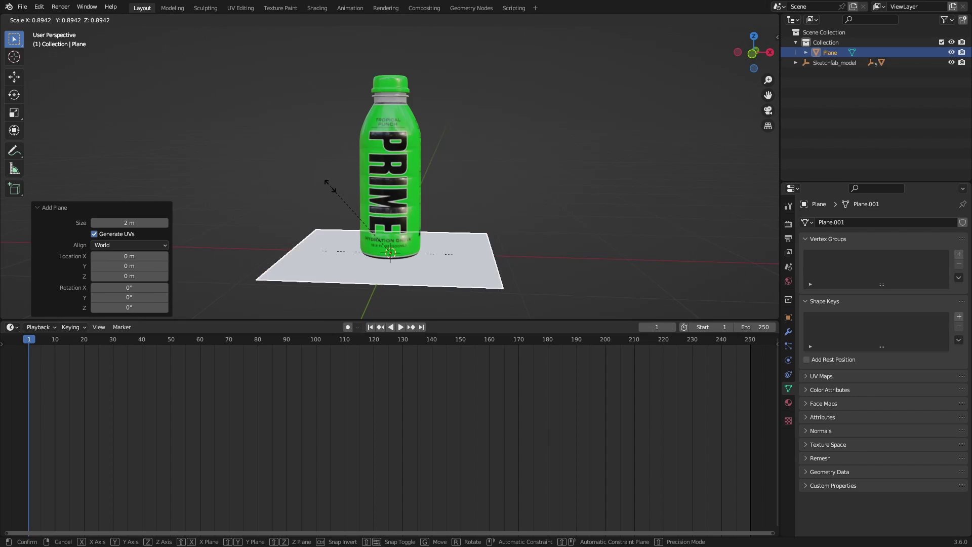
pyautogui.click(203, 101)
pyautogui.scroll(-5, 390, 172)
pyautogui.press('s')
pyautogui.press('Return')
pyautogui.moveTo(390, 173); pyautogui.dragTo(390, 177, button='middle')
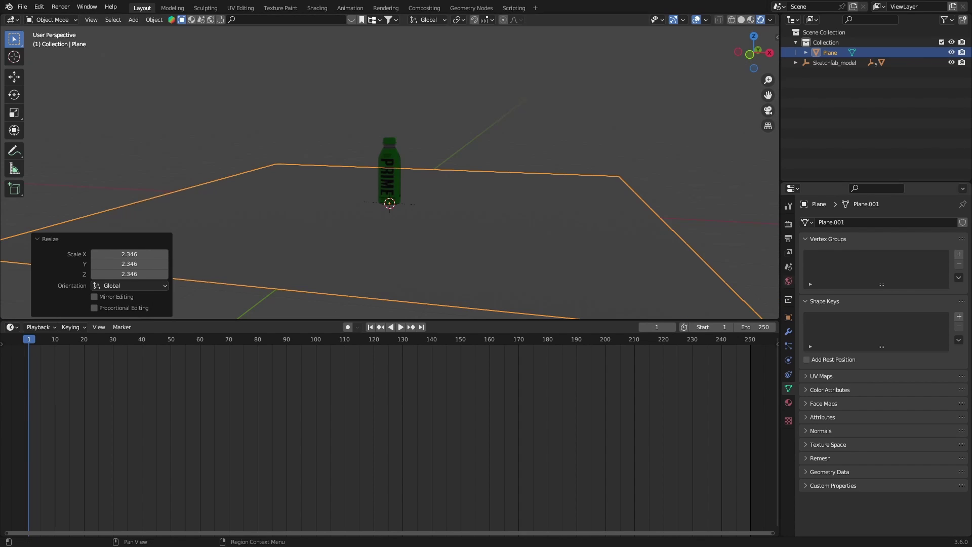
# Set the world background strength to 0 and clear the selection.
pyautogui.click(788, 281)
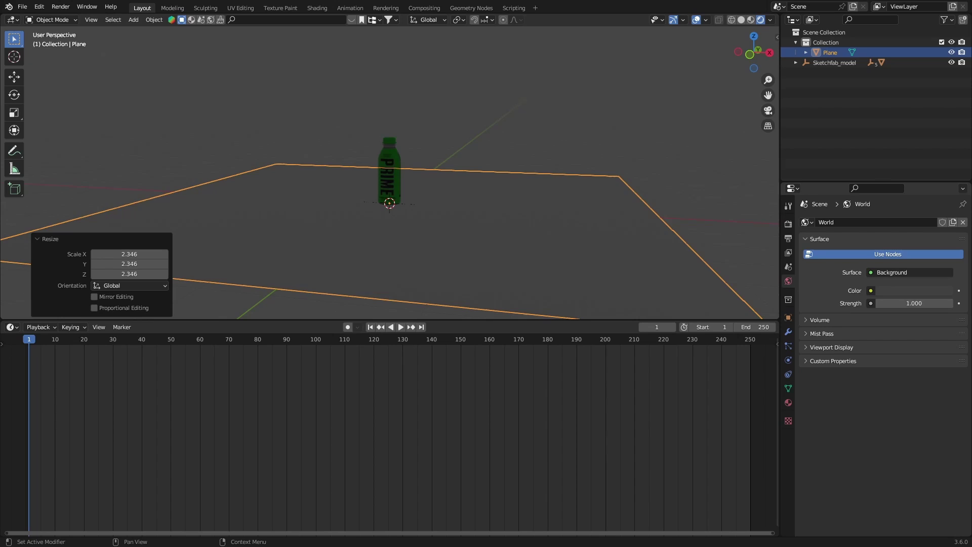
pyautogui.moveTo(914, 303); pyautogui.dragTo(875, 304)
pyautogui.hotkey('alt', 'a')
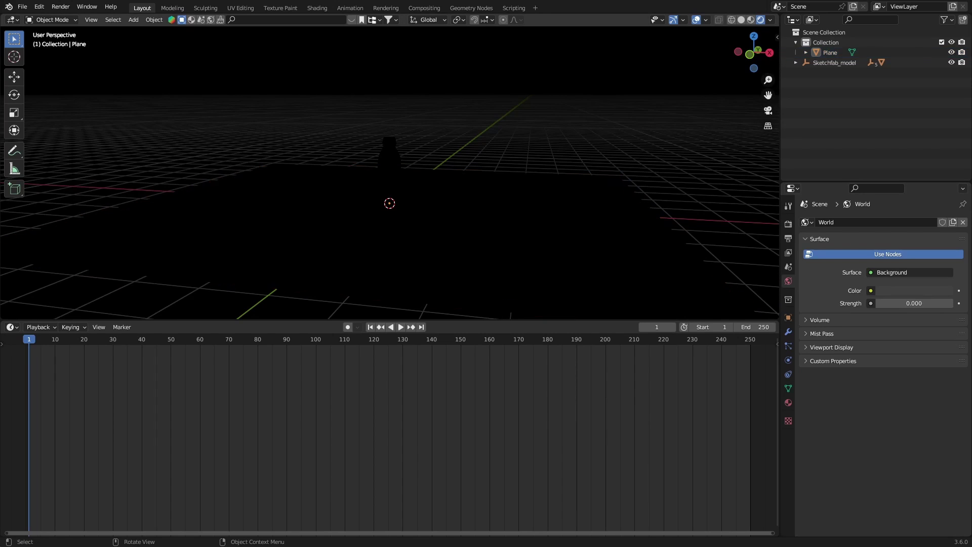
# Add an area light and raise it about 3 m along Z above the bottle.
pyautogui.hotkey('ctrl', 'space')
pyautogui.hotkey('shift', 'a')
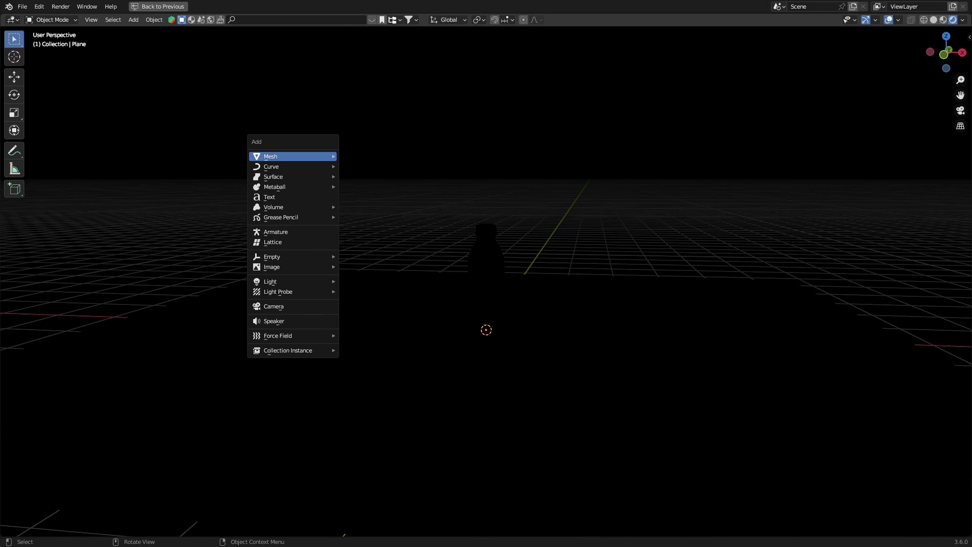
pyautogui.moveTo(284, 282)
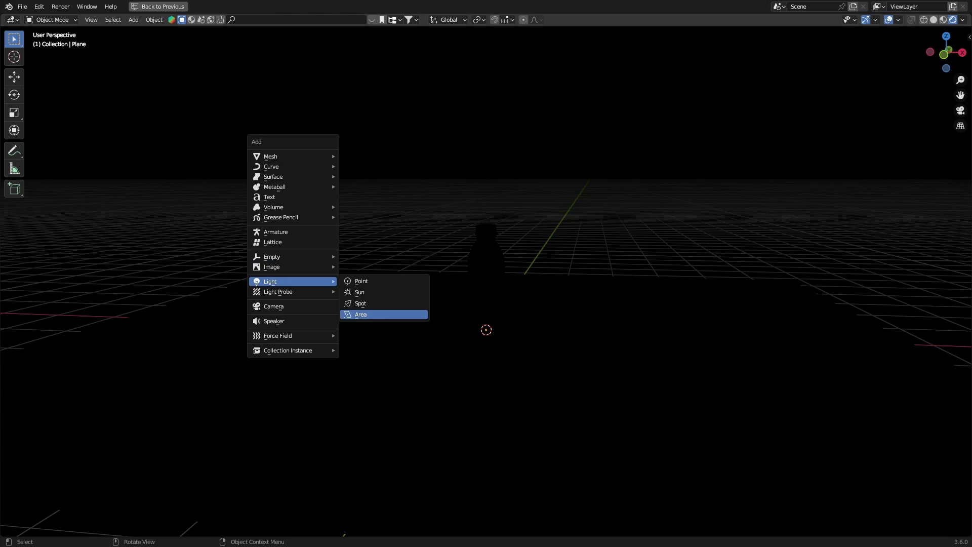
pyautogui.click(364, 315)
pyautogui.moveTo(485, 378)
pyautogui.mouseDown(button='middle')
pyautogui.moveTo(485, 362)
pyautogui.moveTo(485, 371)
pyautogui.mouseUp(button='middle')
pyautogui.press('g')
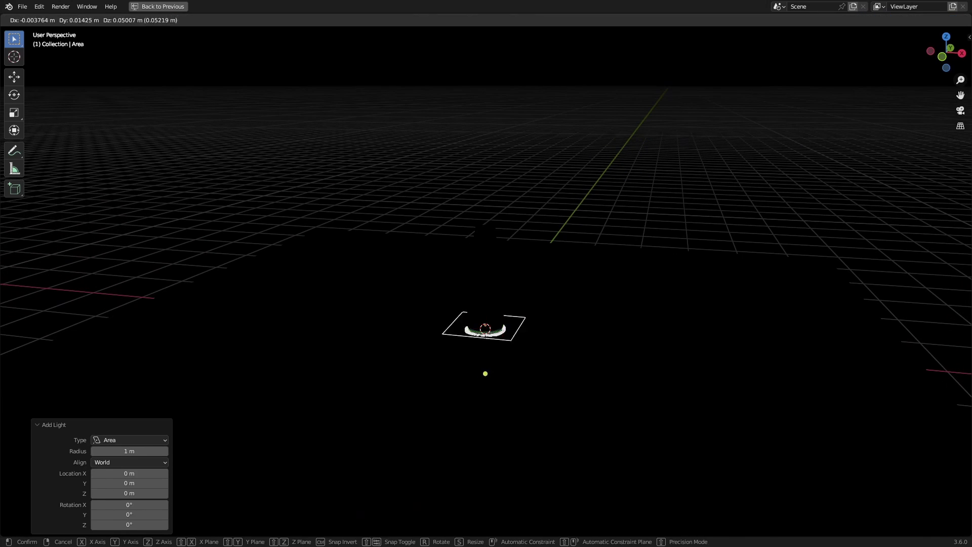
pyautogui.press('z')
pyautogui.click(485, 172)
pyautogui.hotkey('ctrl', 'space')
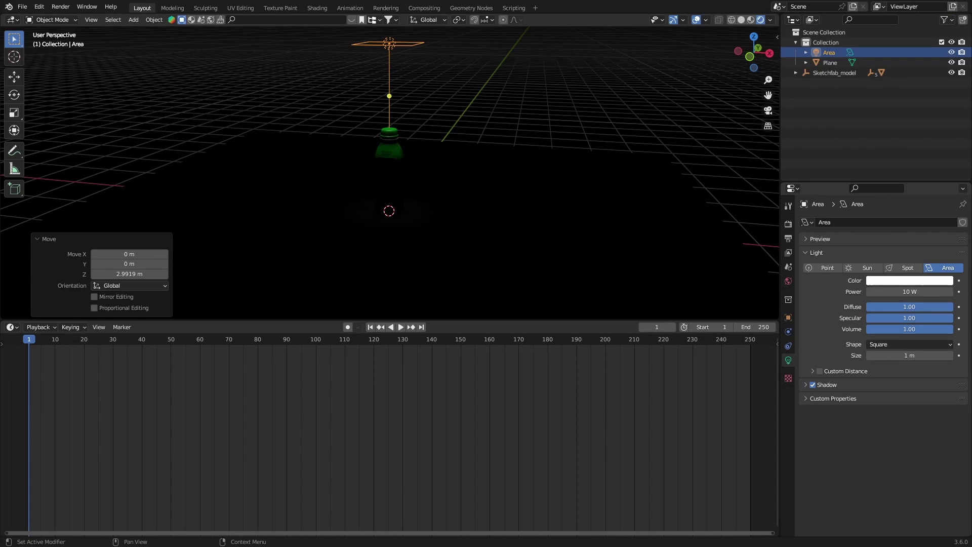
# Set the area light's power to 400 W.
pyautogui.doubleClick(892, 292)
pyautogui.write('40')
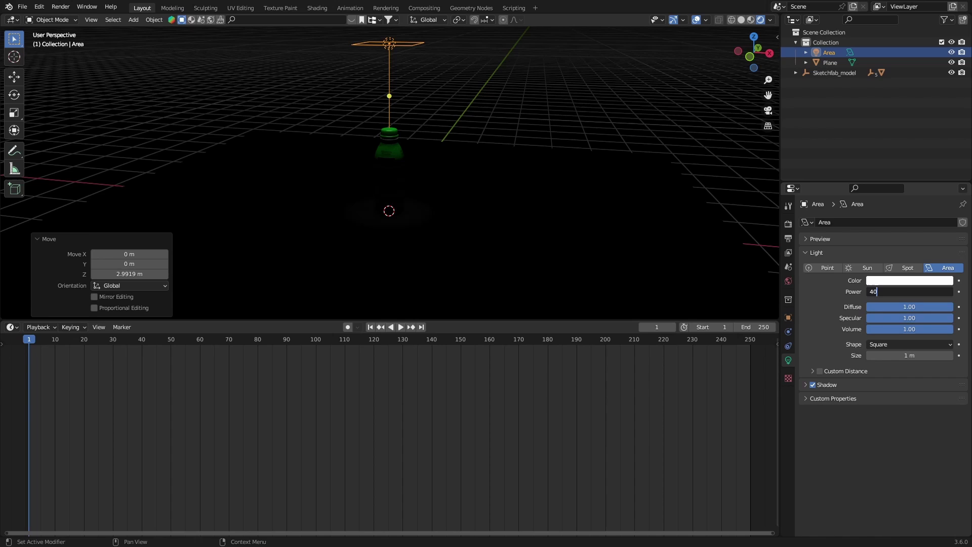
pyautogui.write('0')
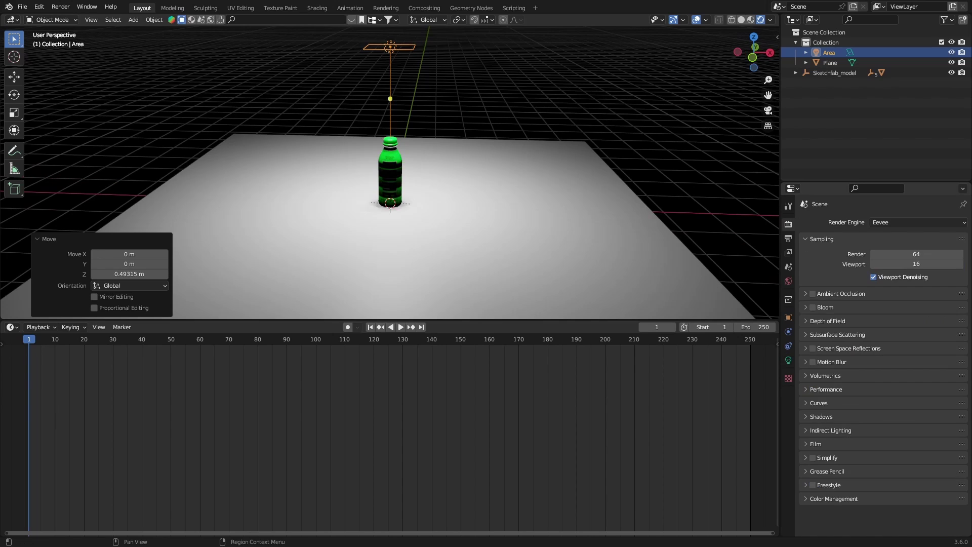
# Switch the render engine to Cycles and set the device to GPU Compute.
pyautogui.click(918, 222)
pyautogui.click(917, 256)
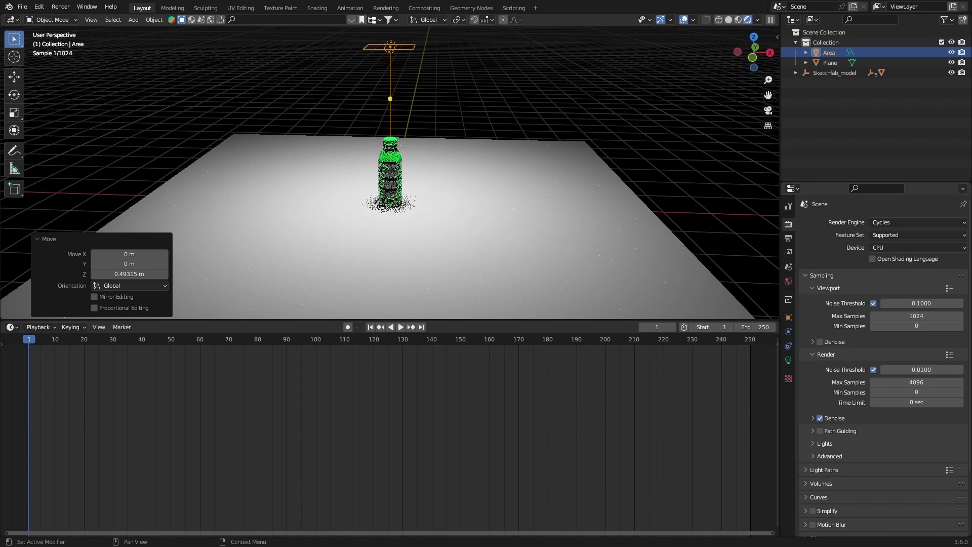
pyautogui.click(918, 248)
pyautogui.click(901, 271)
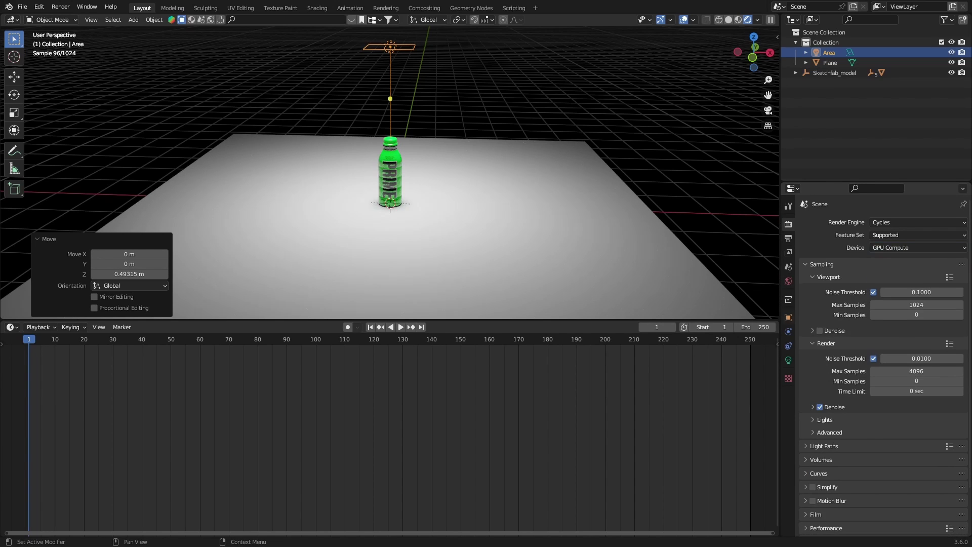
# Lower the overhead area light's power to about 314 W and narrow its beam spread to 125°.
pyautogui.click(788, 360)
pyautogui.moveTo(909, 402); pyautogui.dragTo(808, 403)
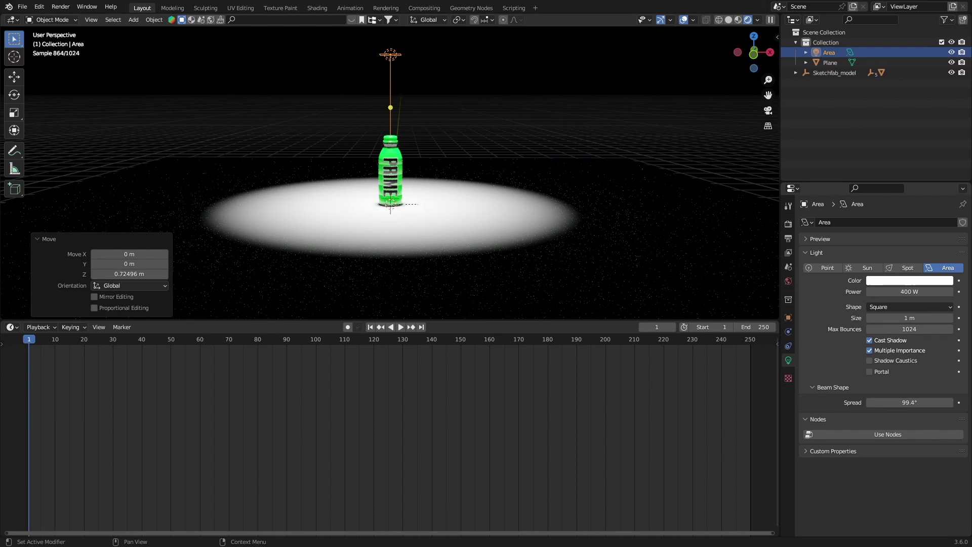
pyautogui.moveTo(910, 292); pyautogui.dragTo(877, 292)
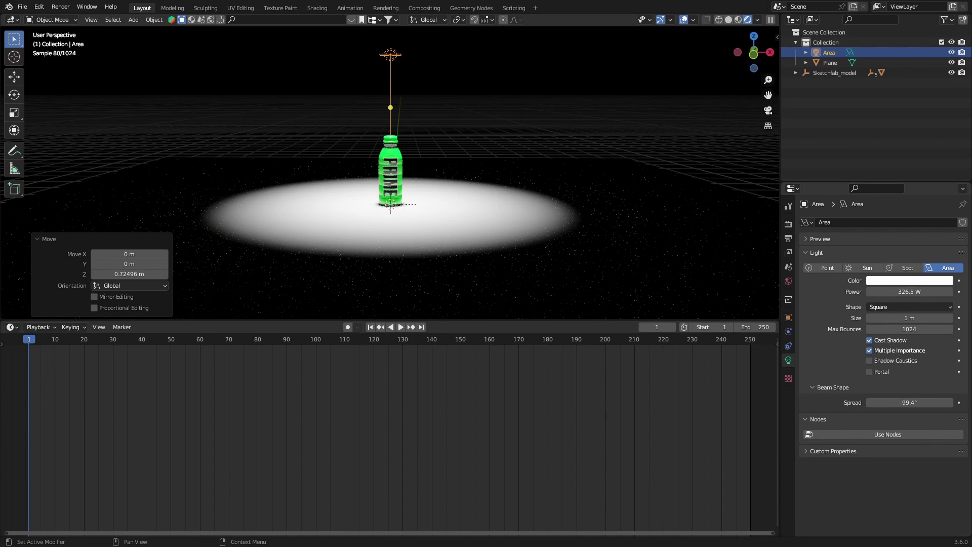
pyautogui.moveTo(909, 403); pyautogui.dragTo(931, 402)
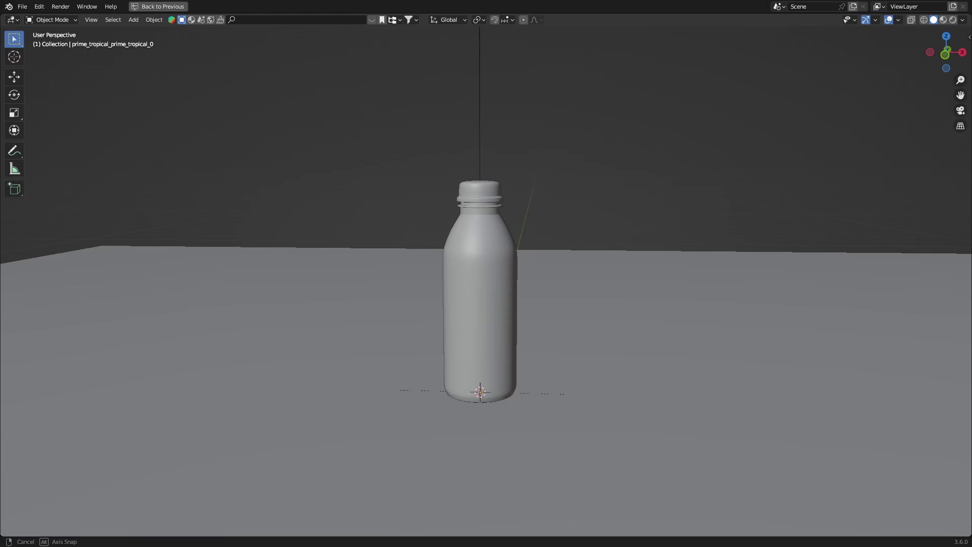
# Add a camera at the origin, aligned with the front view of the bottle.
pyautogui.click(945, 54)
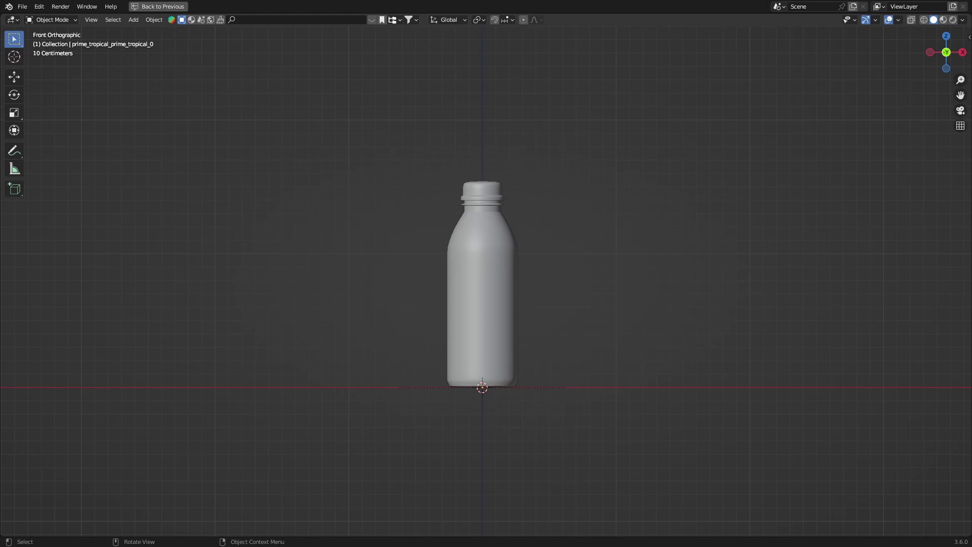
pyautogui.hotkey('shift', 'a')
pyautogui.click(293, 333)
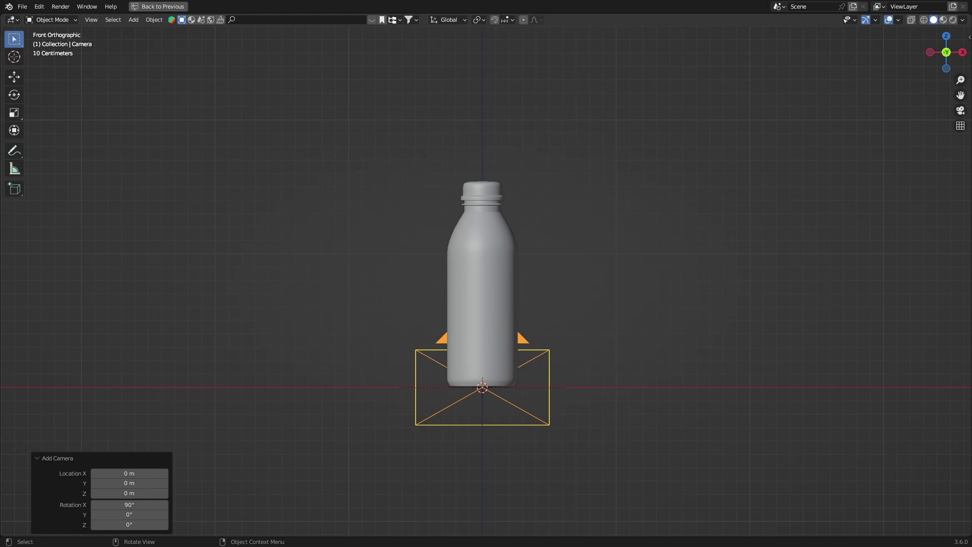
# Raise the camera about 0.73 m along Z and move it about 3.85 m back along negative Y.
pyautogui.moveTo(456, 253); pyautogui.dragTo(531, 274, button='middle')
pyautogui.press('g')
pyautogui.press('z')
pyautogui.press('Return')
pyautogui.press('g')
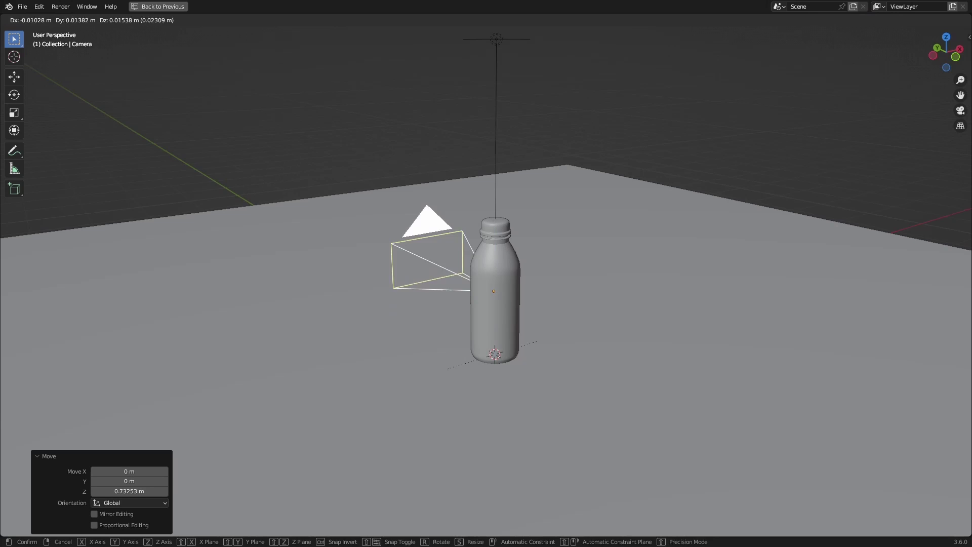
pyautogui.press('x')
pyautogui.press('y')
pyautogui.press('Return')
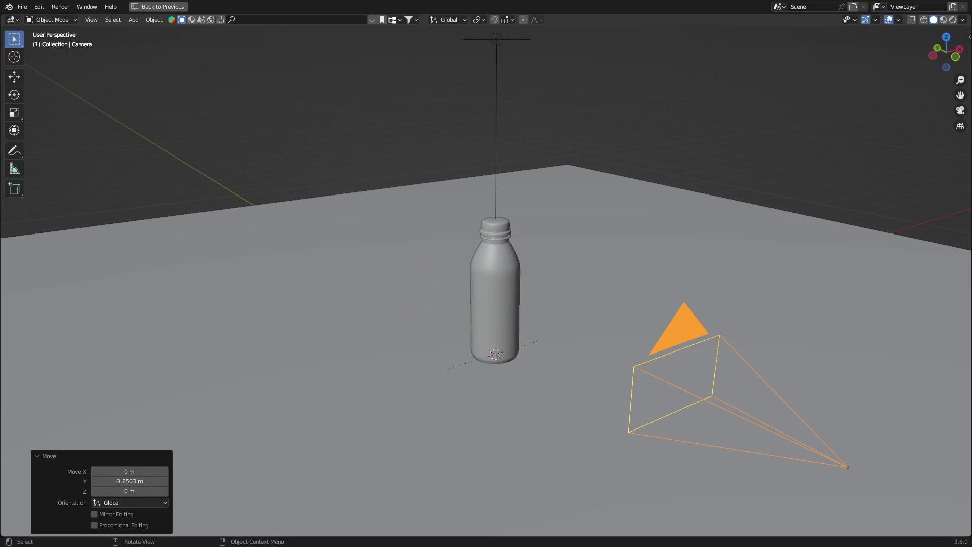
pyautogui.scroll(-2, 486, 274)
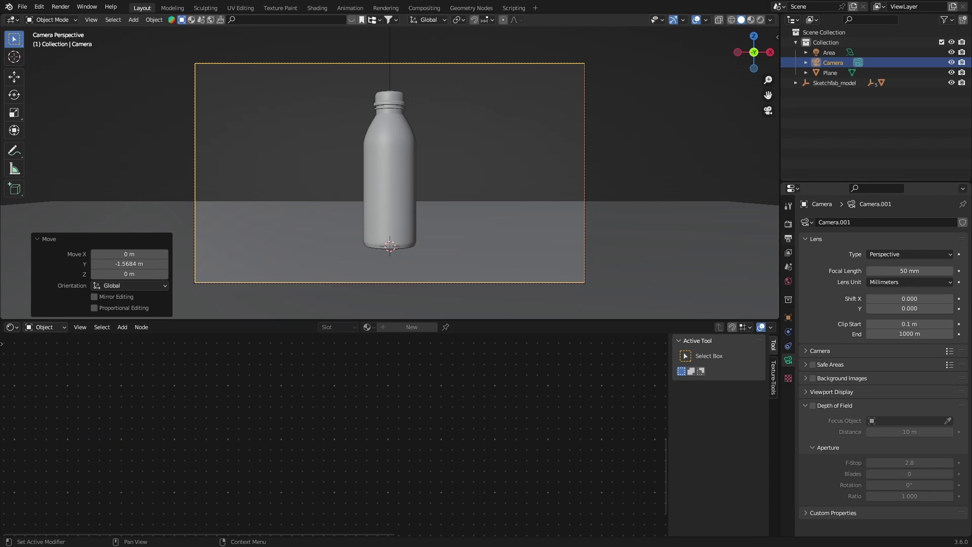
# Set the render's X resolution to 1080 px for a square frame and enable a render region around the camera frame.
pyautogui.click(789, 238)
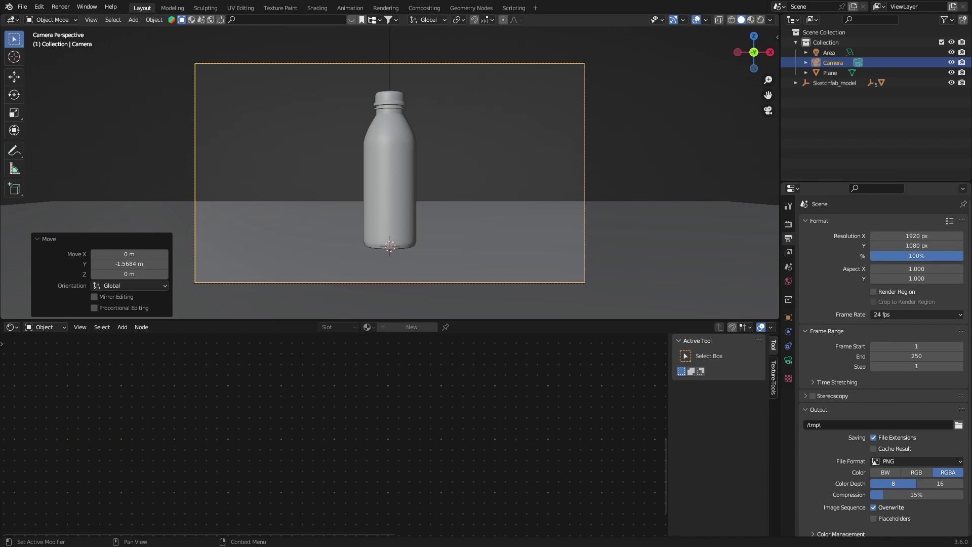
pyautogui.click(917, 236)
pyautogui.write('1080')
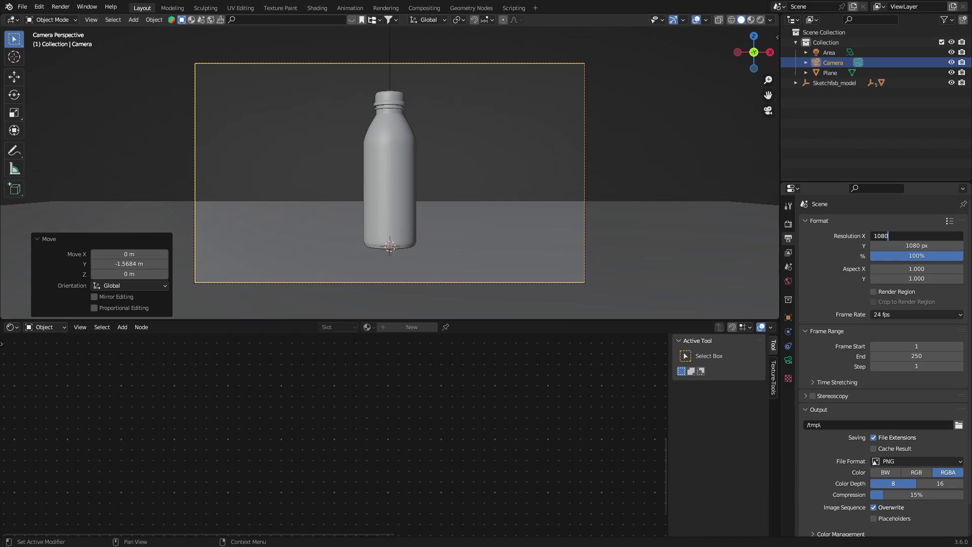
pyautogui.press('Return')
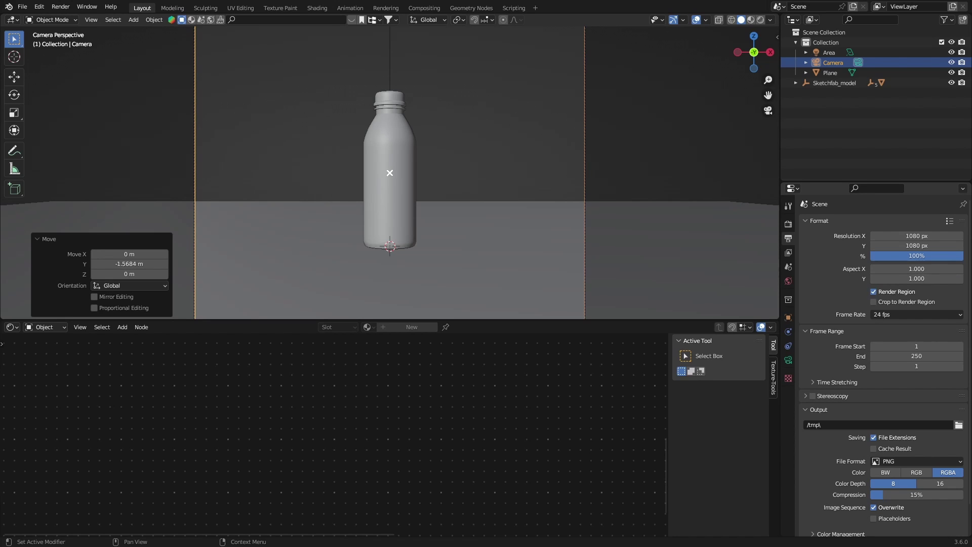
pyautogui.press('Home')
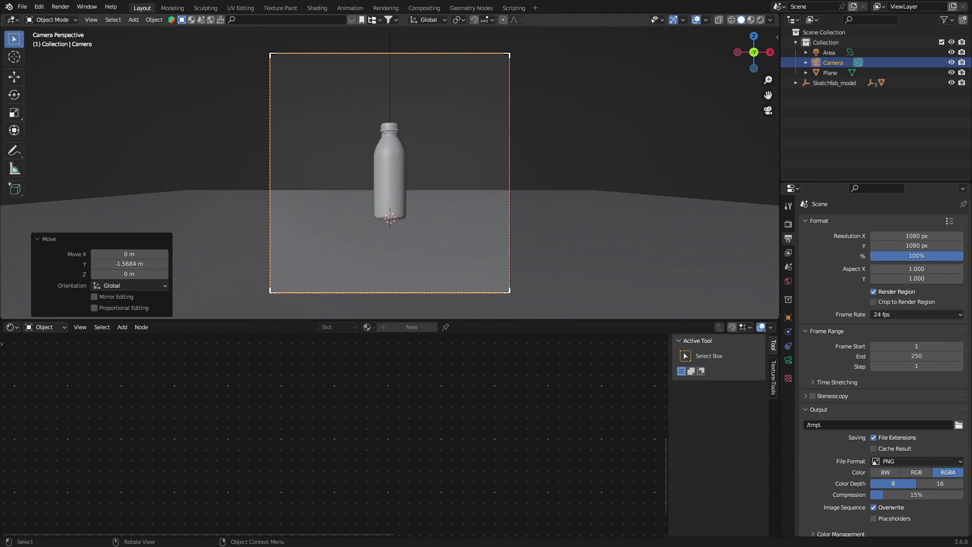
# Set the camera's focal length to 100 mm.
pyautogui.click(789, 360)
pyautogui.click(910, 271)
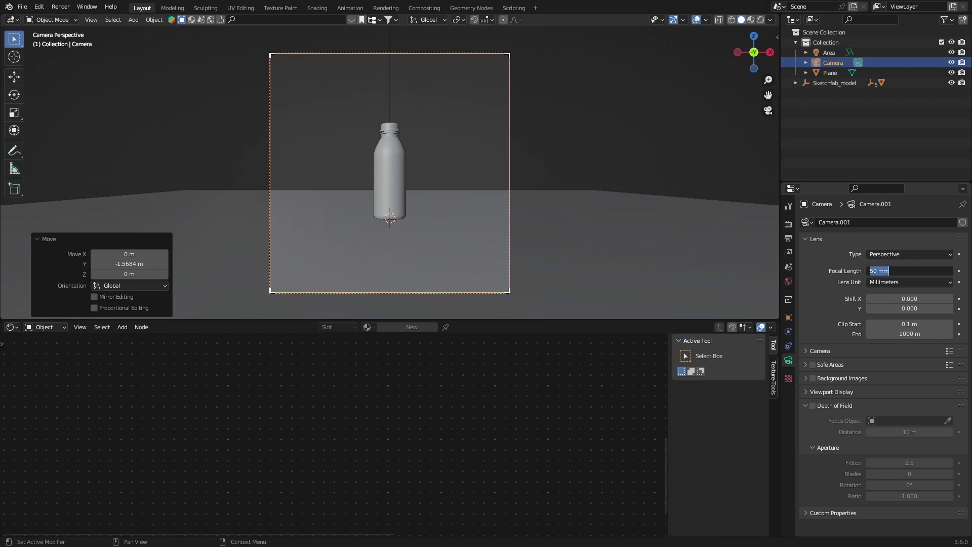
pyautogui.write('100')
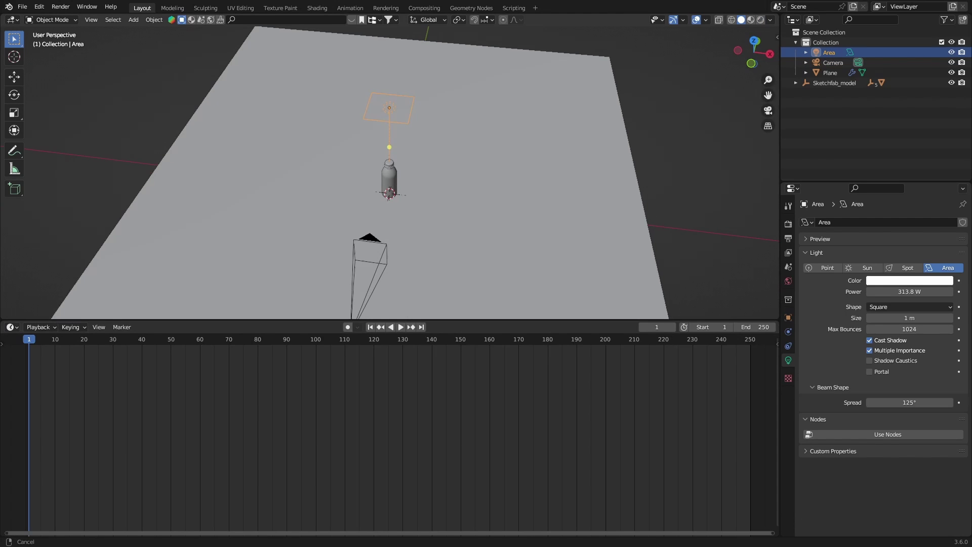
# Duplicate the overhead area light, place the copy beside the bottle, and trackball-rotate it about 69.3° and 19.5° to face the bottle.
pyautogui.moveTo(390, 203); pyautogui.dragTo(347, 208, button='middle')
pyautogui.hotkey('shift', 'd')
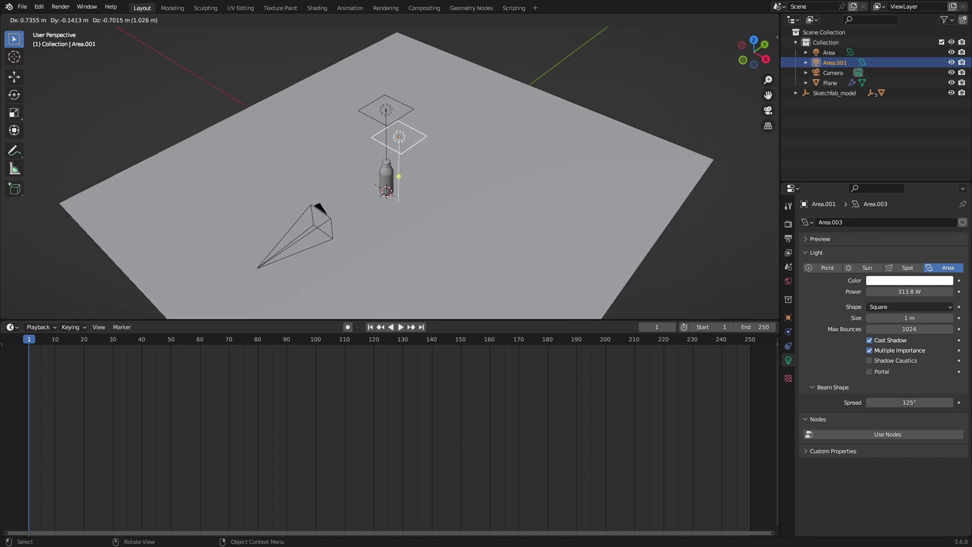
pyautogui.click(394, 221)
pyautogui.press('r')
pyautogui.press('r')
pyautogui.click(375, 261)
pyautogui.moveTo(376, 261); pyautogui.dragTo(431, 249, button='middle')
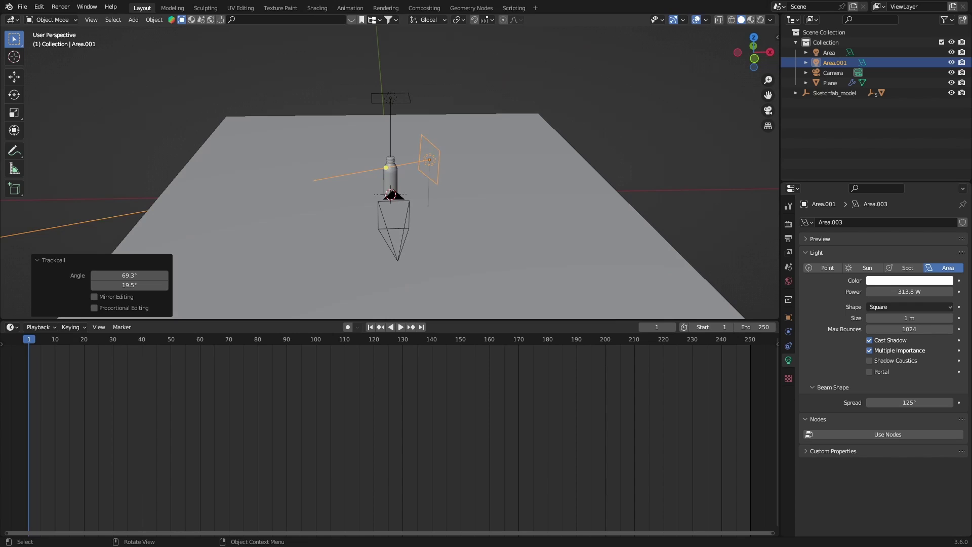
# Move the duplicated light about 2.9 m along X away from the bottle and show the camera view in rendered shading.
pyautogui.press('g')
pyautogui.click(512, 243)
pyautogui.press('KP_0')
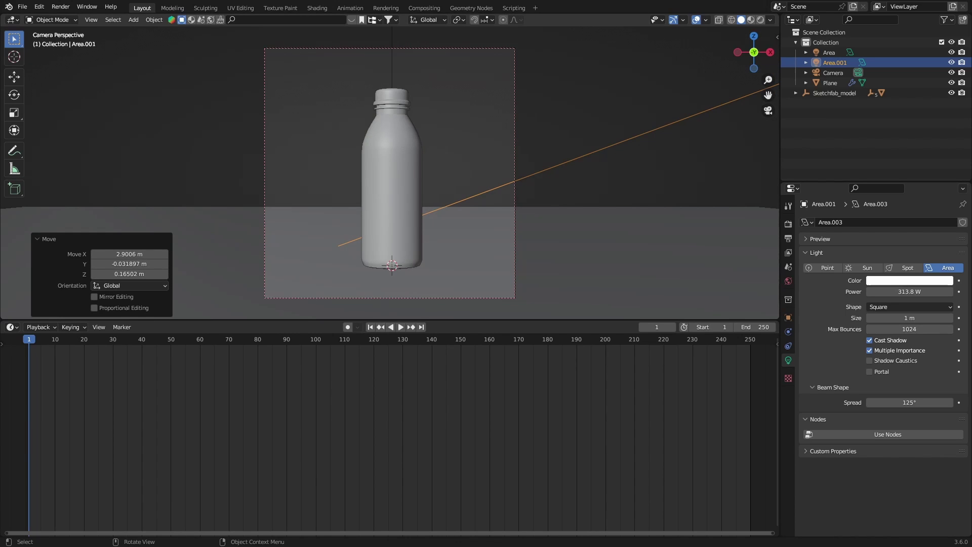
pyautogui.press('z')
pyautogui.press('8')
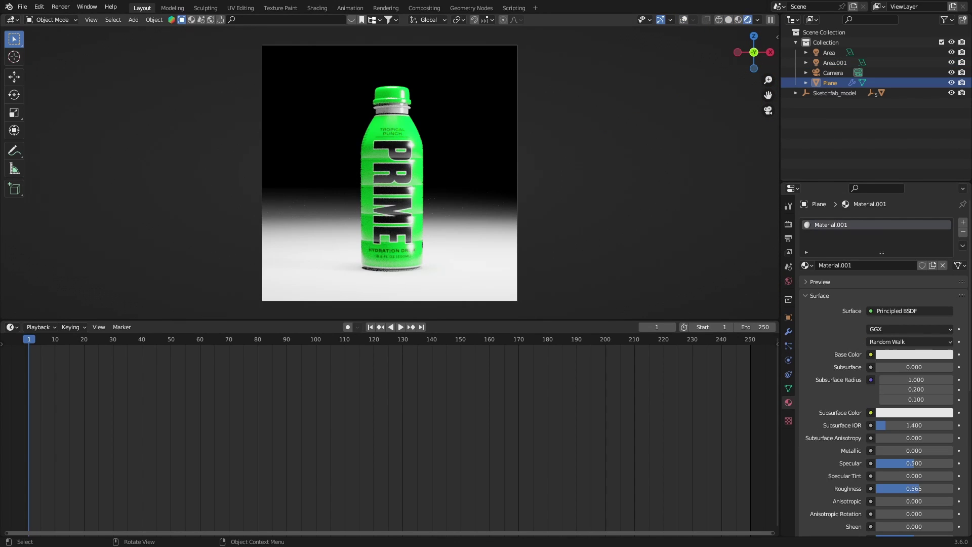
# Scale the floor plane up to more than twice its size.
pyautogui.press('s')
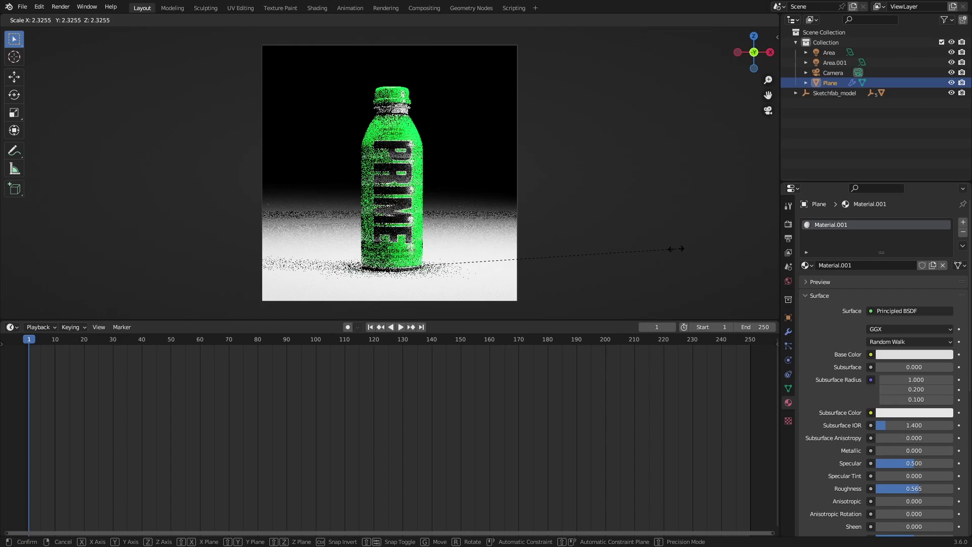
pyautogui.click(658, 250)
pyautogui.hotkey('ctrl', 'alt', 'space')
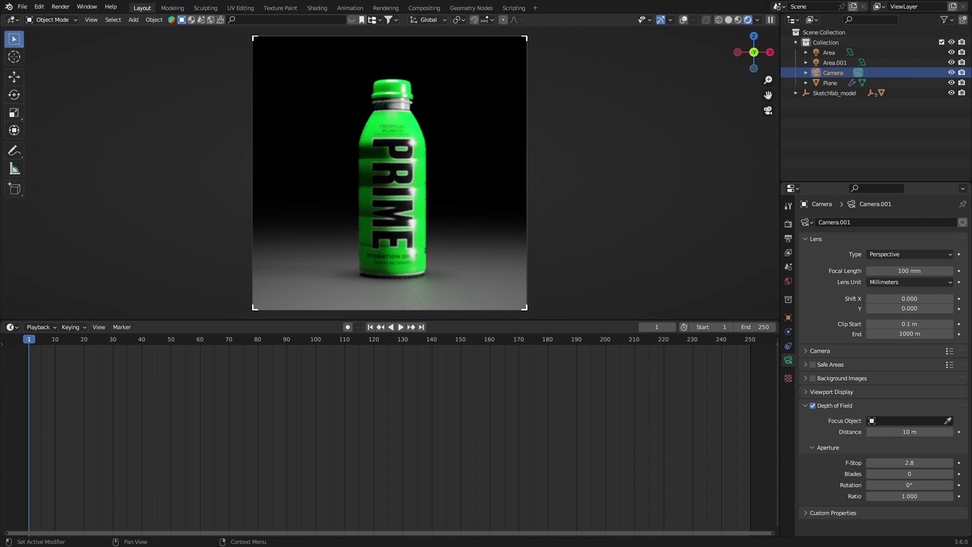
# Enable the camera's depth of field and pick the bottle as its focus object.
pyautogui.click(805, 405)
pyautogui.click(813, 405)
pyautogui.click(805, 405)
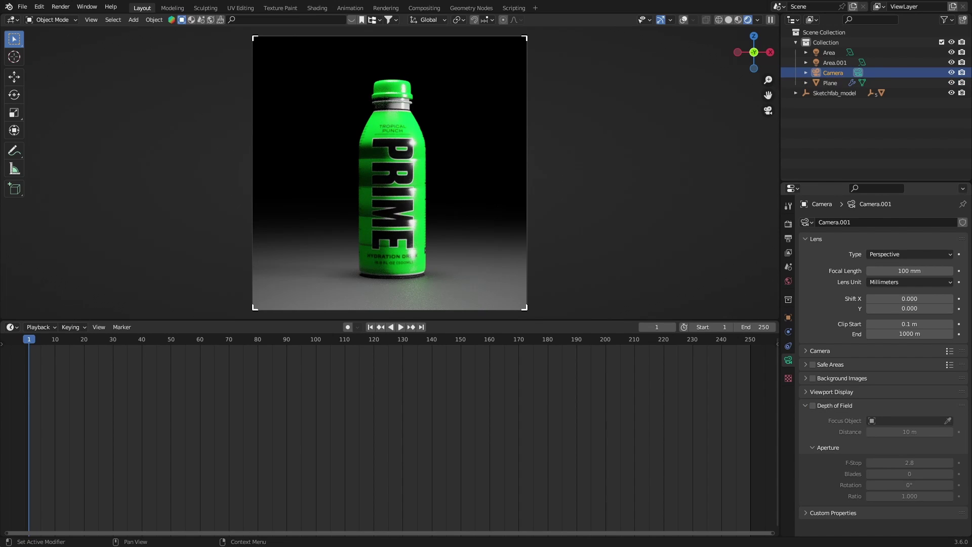
pyautogui.click(812, 405)
pyautogui.click(948, 421)
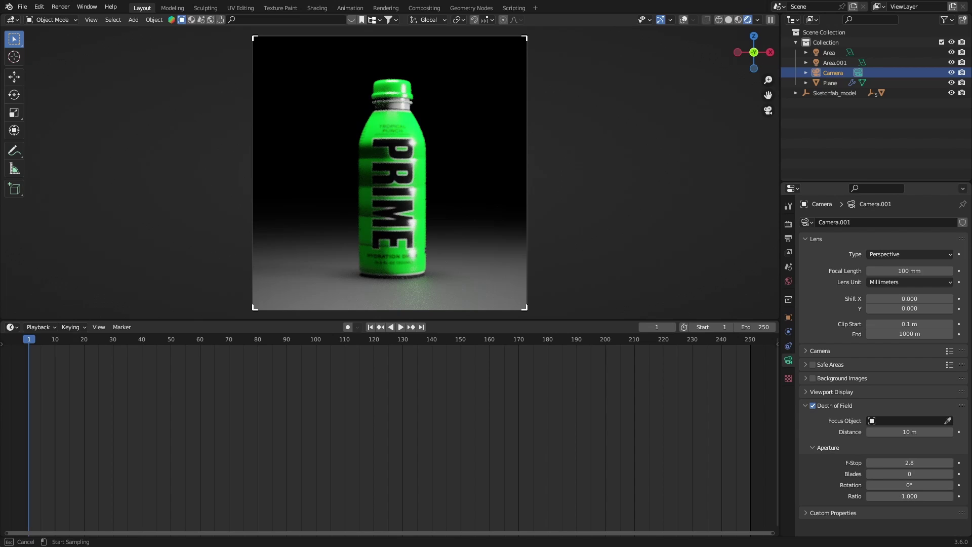
pyautogui.click(387, 146)
# Set the camera's depth-of-field aperture to F-Stop 0.9, 4 blades and a ratio of 50.
pyautogui.moveTo(910, 462)
pyautogui.mouseDown()
pyautogui.moveTo(873, 463)
pyautogui.moveTo(917, 474)
pyautogui.mouseUp()
pyautogui.click(909, 496)
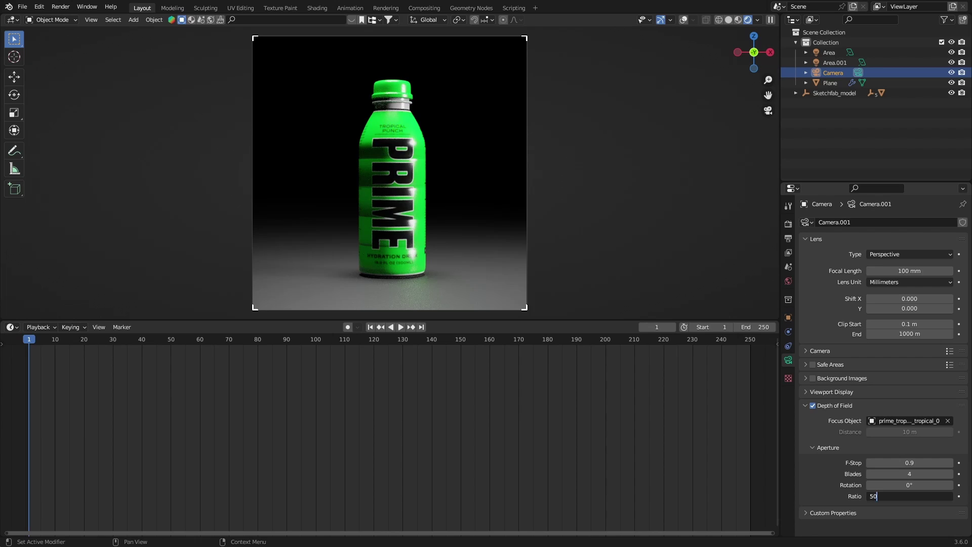
pyautogui.press('Return')
# Leave the camera view and add a 2 m cube mesh at the world origin.
pyautogui.press('KP_0')
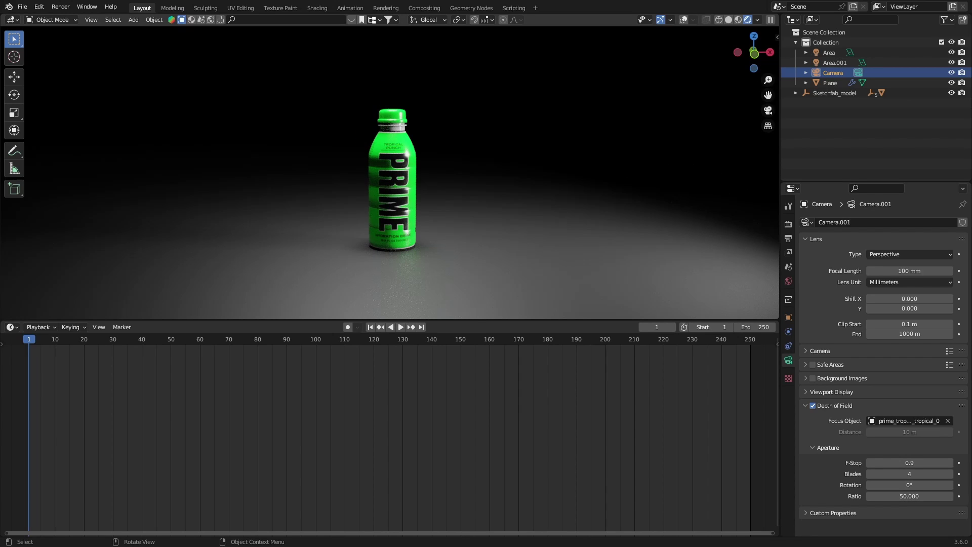
pyautogui.hotkey('shift', 'a')
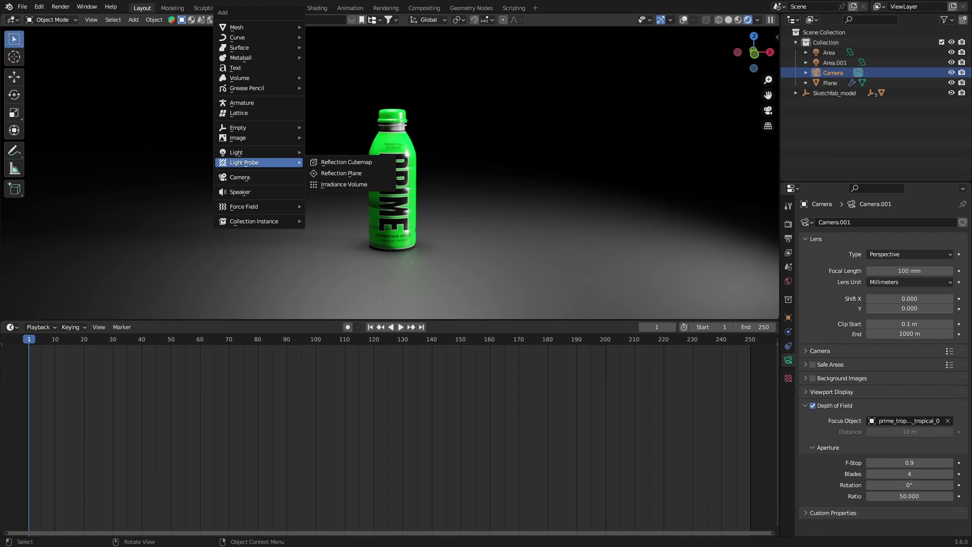
pyautogui.moveTo(238, 27)
pyautogui.click(329, 37)
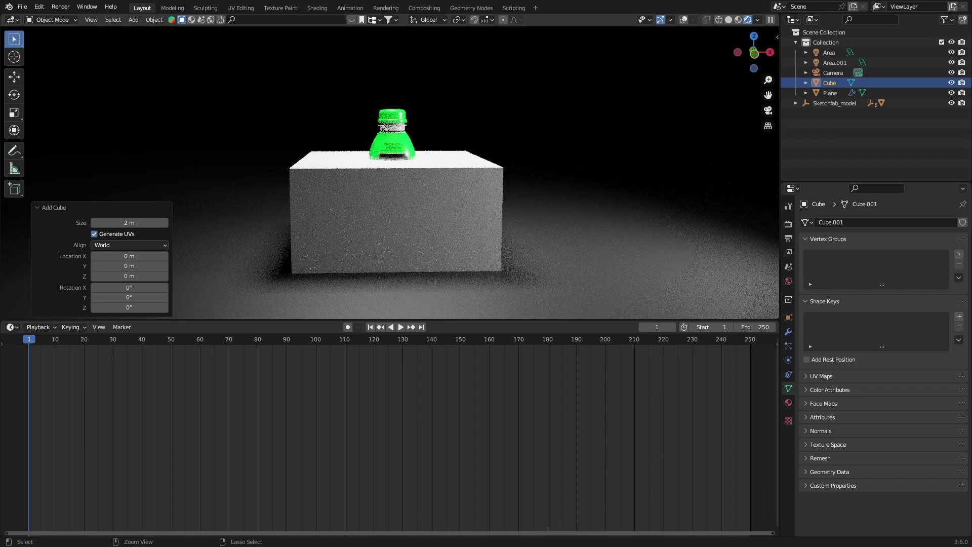
# Scale the cube by 2.744 and move it along Z so that it encloses the bottle.
pyautogui.press('s')
pyautogui.press('Return')
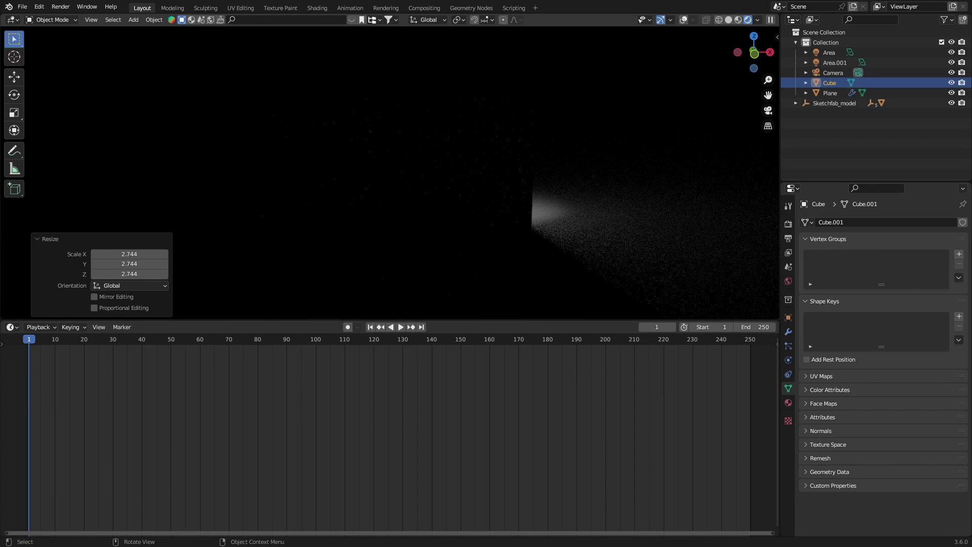
pyautogui.press('g')
pyautogui.press('z')
pyautogui.press('Return')
# Switch the lower editor to the Shader Editor and create a new material for the cube.
pyautogui.click(11, 328)
pyautogui.click(33, 421)
pyautogui.click(403, 327)
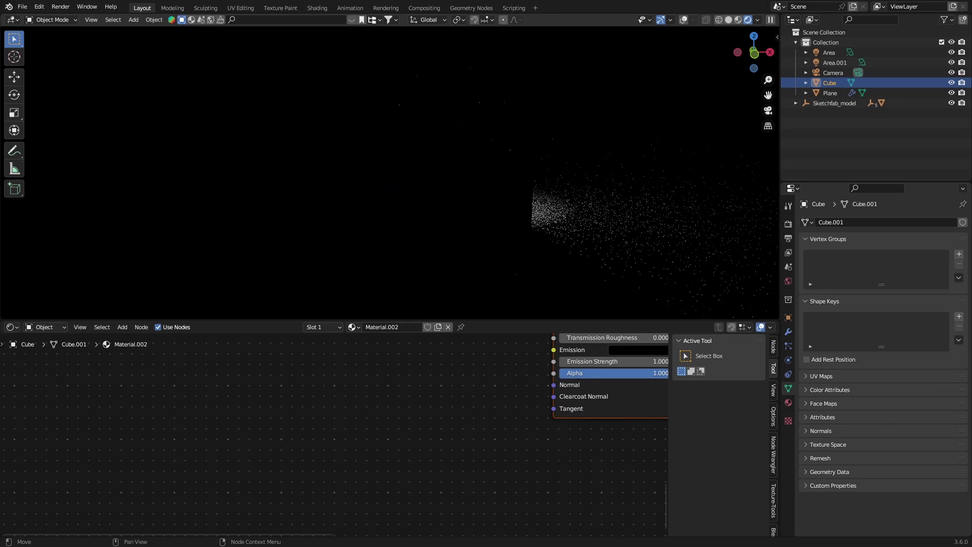
pyautogui.press('Home')
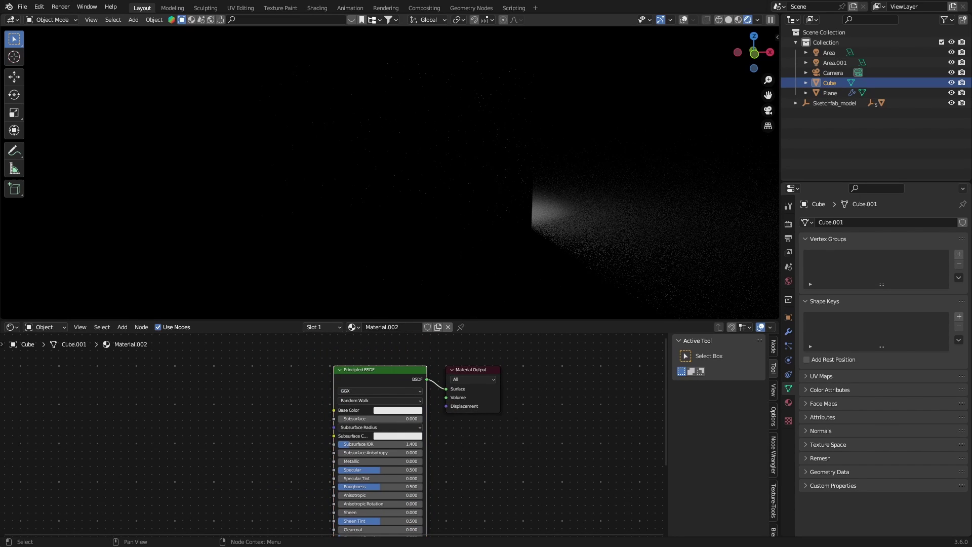
# Replace the cube material's Principled BSDF with a Principled Volume node linked to the output's Volume socket.
pyautogui.press('x')
pyautogui.hotkey('shift', 'a')
pyautogui.click(380, 375)
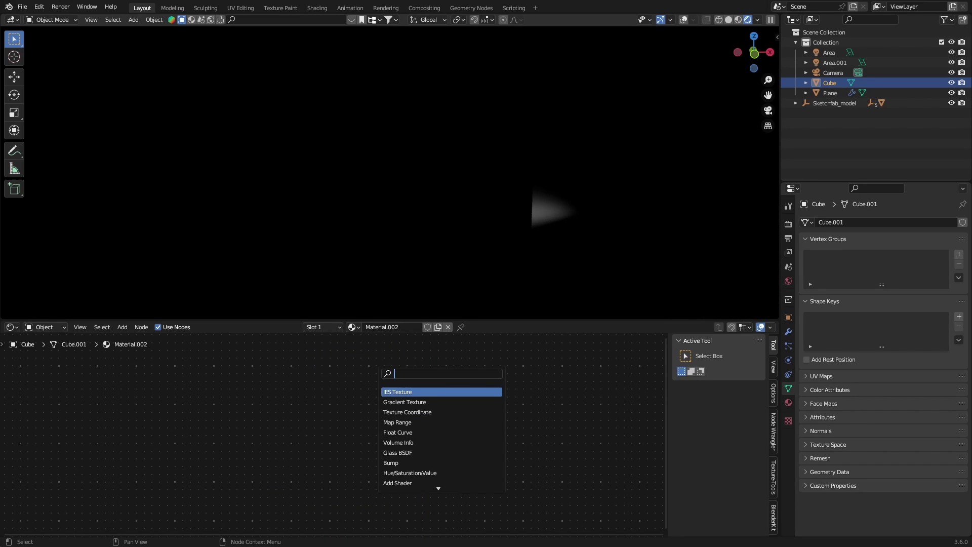
pyautogui.write('princ')
pyautogui.press('Down')
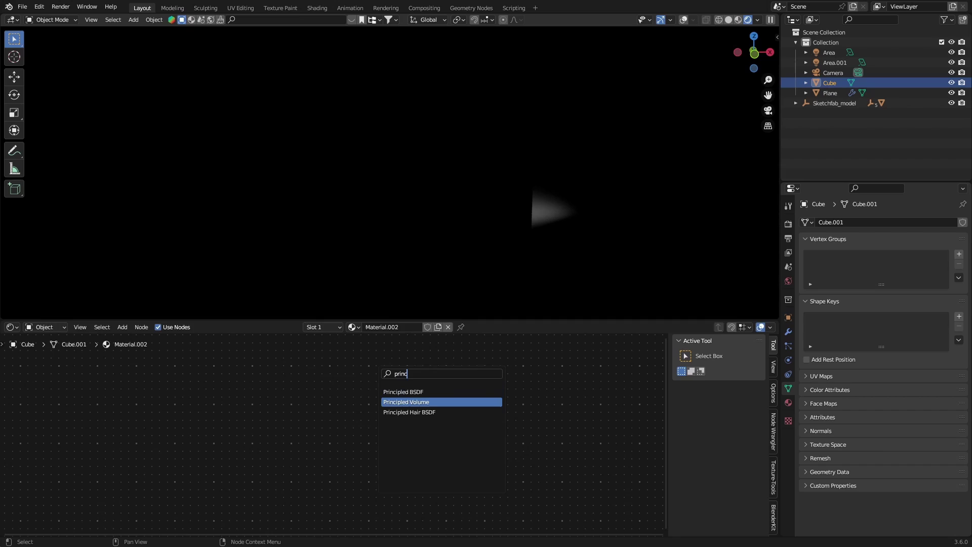
pyautogui.press('Return')
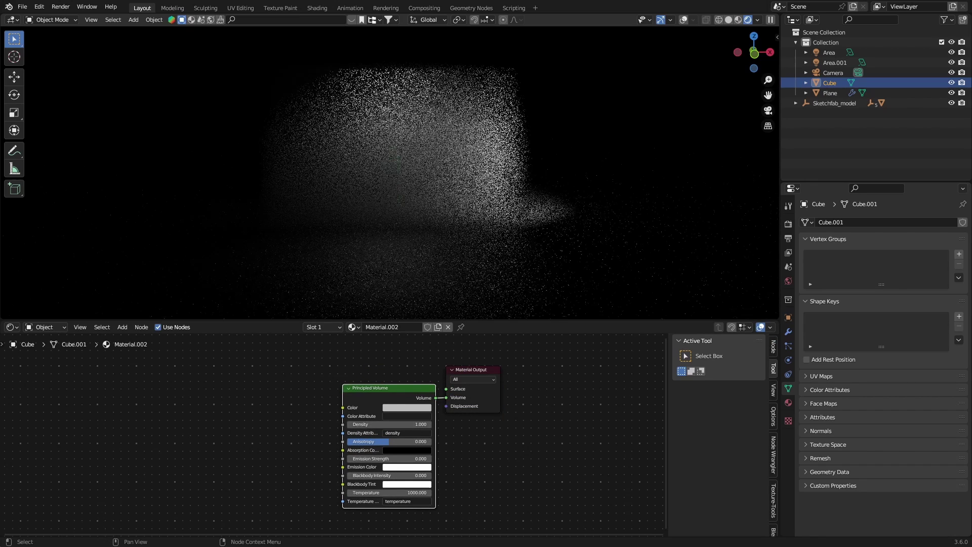
pyautogui.moveTo(370, 388); pyautogui.dragTo(337, 374)
# Set the Principled Volume density to 0.1 while showing the camera view.
pyautogui.scroll(6, 337, 405)
pyautogui.click(307, 396)
pyautogui.click(307, 396)
pyautogui.click(307, 396)
pyautogui.click(307, 396)
pyautogui.click(307, 396)
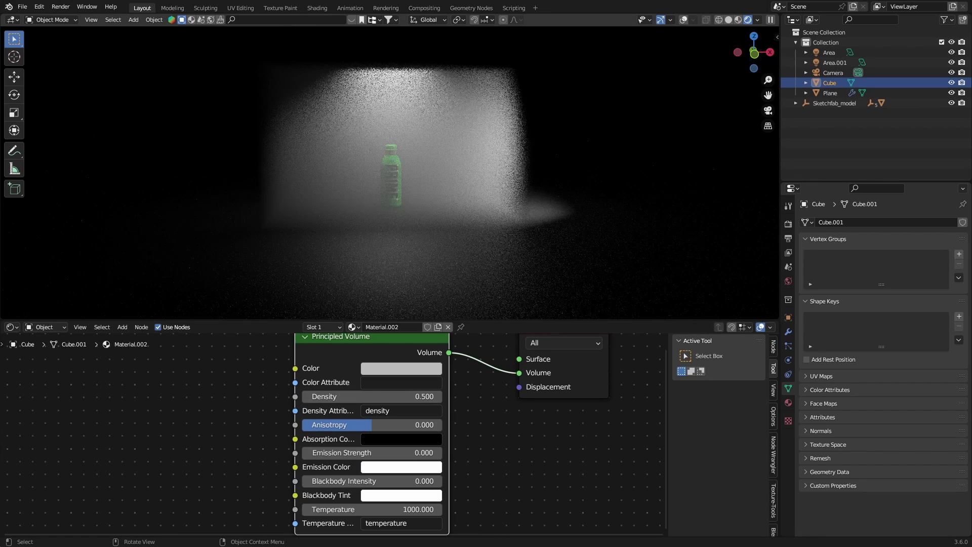
pyautogui.press('KP_0')
pyautogui.click(307, 397)
pyautogui.click(307, 396)
pyautogui.click(307, 397)
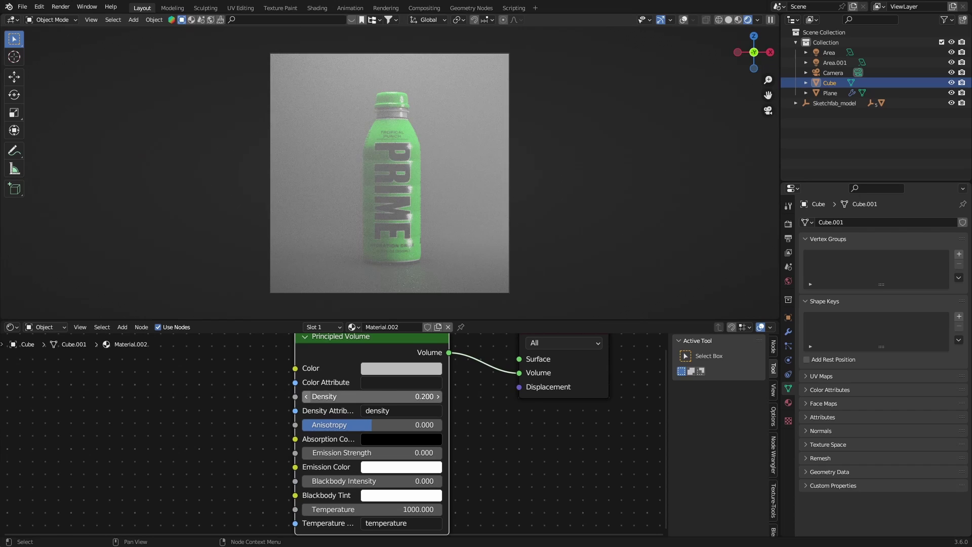
pyautogui.click(307, 397)
pyautogui.click(307, 396)
pyautogui.click(438, 396)
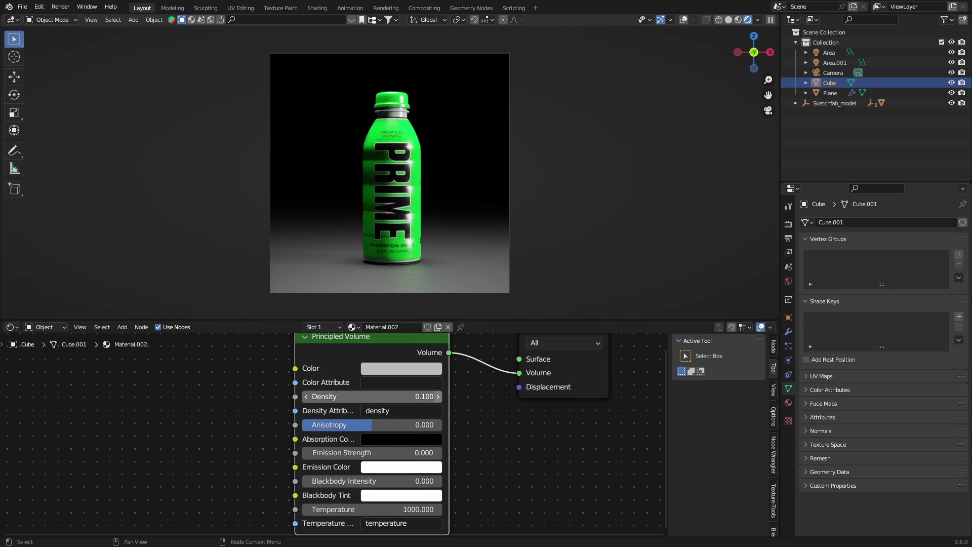
# Darken the Principled Volume color to a value of 0.064 with zero saturation.
pyautogui.click(401, 368)
pyautogui.moveTo(471, 209); pyautogui.dragTo(471, 252)
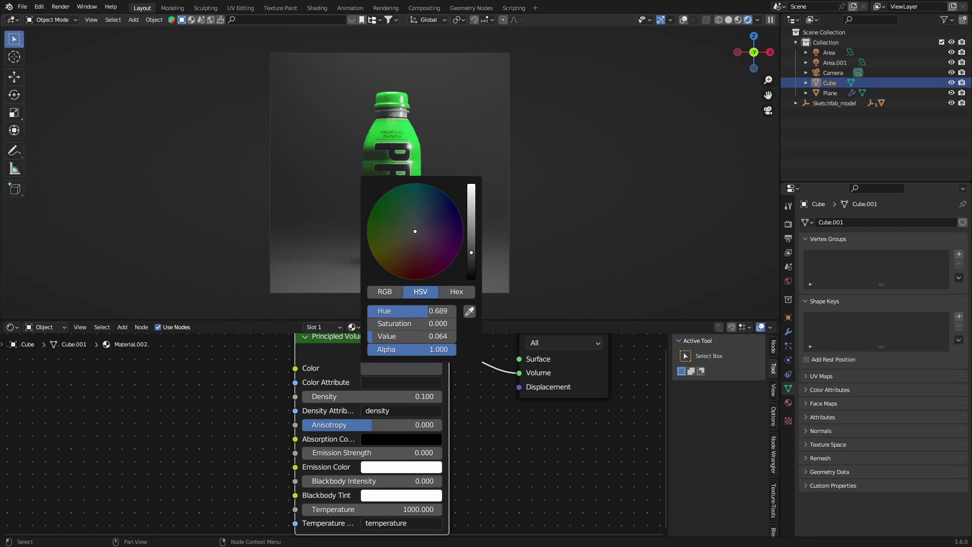
pyautogui.moveTo(481, 405); pyautogui.dragTo(479, 457, button='middle')
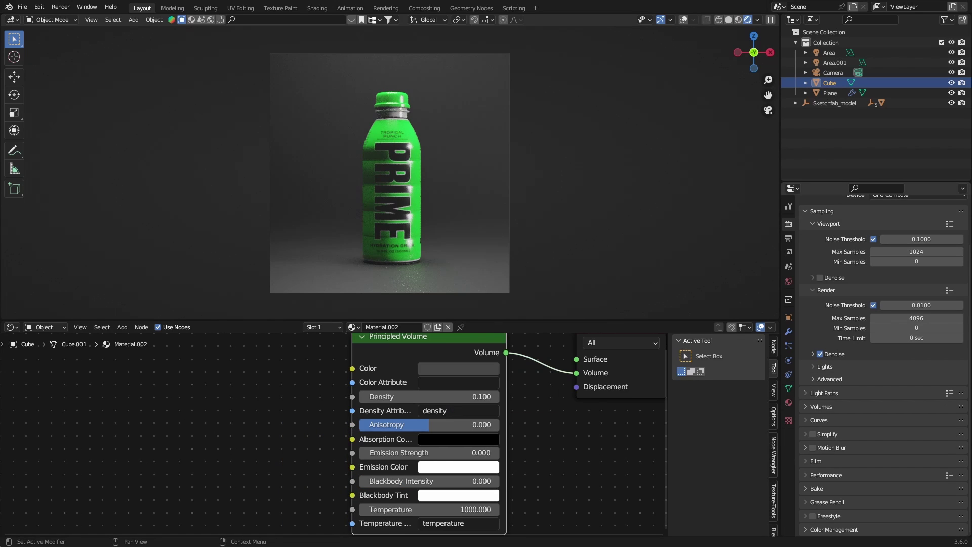
# Set the color management look to High Contrast in the render properties.
pyautogui.click(833, 529)
pyautogui.scroll(-4, 883, 406)
pyautogui.click(916, 478)
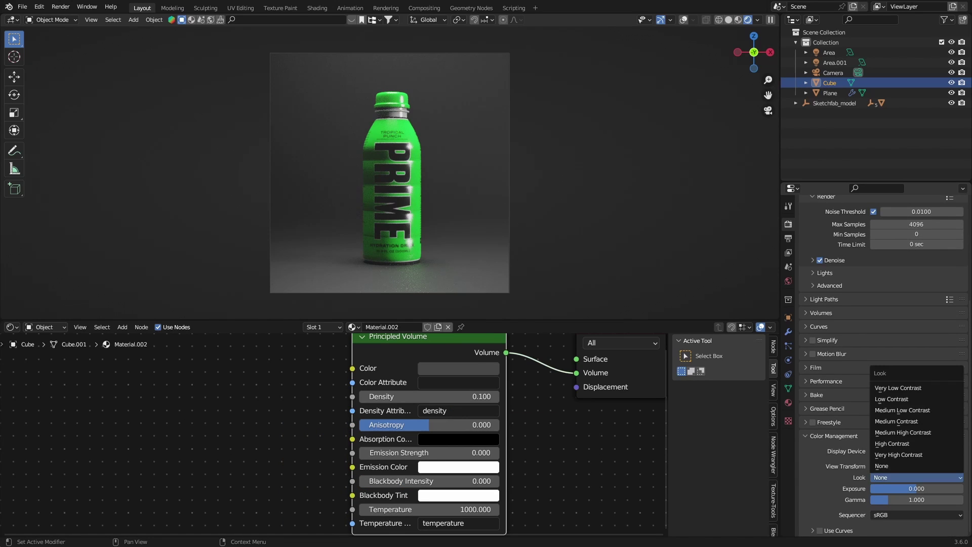
pyautogui.click(893, 444)
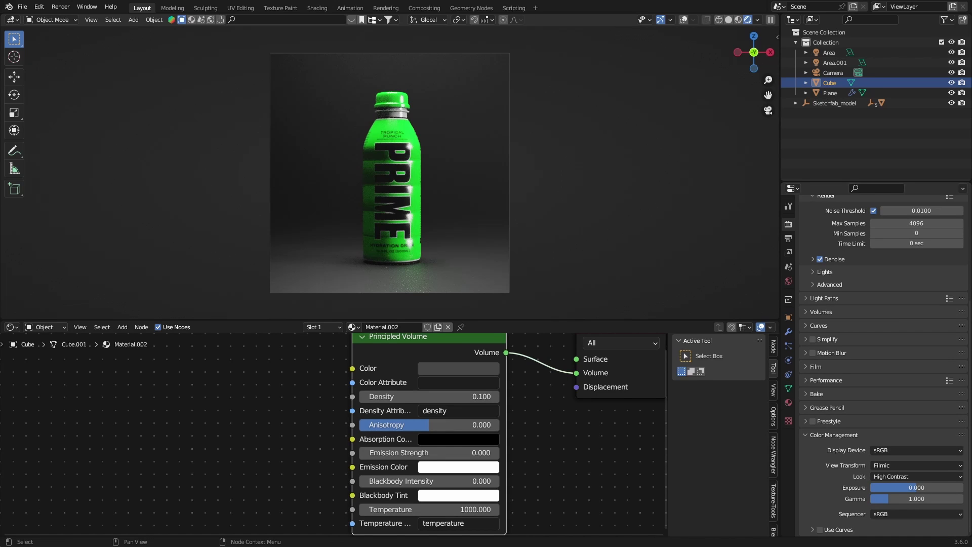
# Switch the lower editor to the Compositor with nodes enabled, and set the viewport's compositor display to Always.
pyautogui.click(11, 327)
pyautogui.click(30, 389)
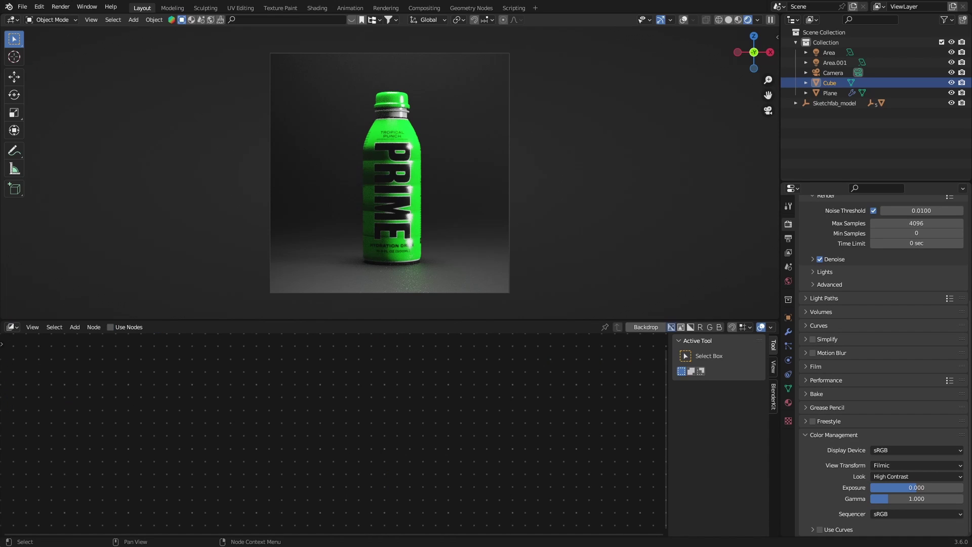
pyautogui.click(111, 327)
pyautogui.moveTo(390, 395); pyautogui.dragTo(324, 466, button='middle')
pyautogui.keyDown('ctrl'); pyautogui.moveTo(324, 435); pyautogui.dragTo(324, 461, button='middle'); pyautogui.keyUp('ctrl')
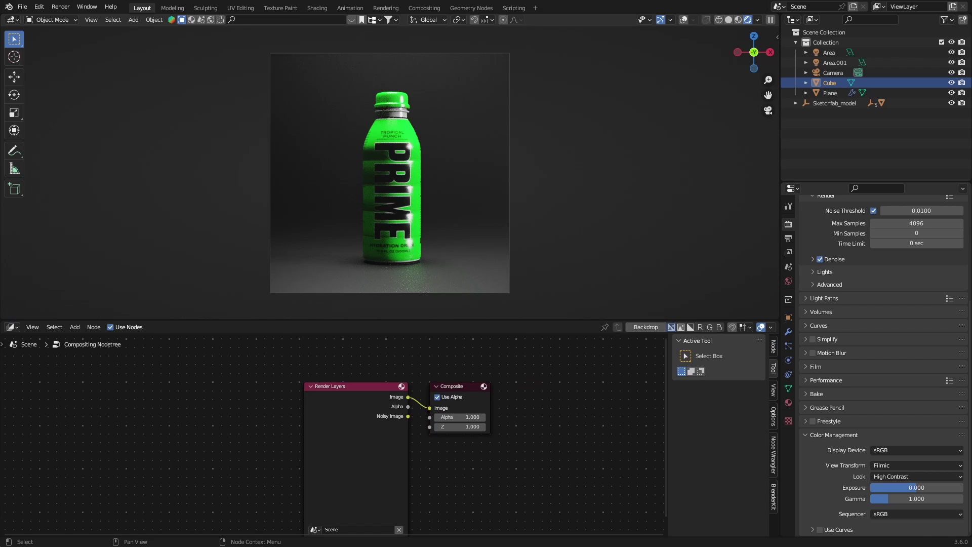
pyautogui.click(758, 20)
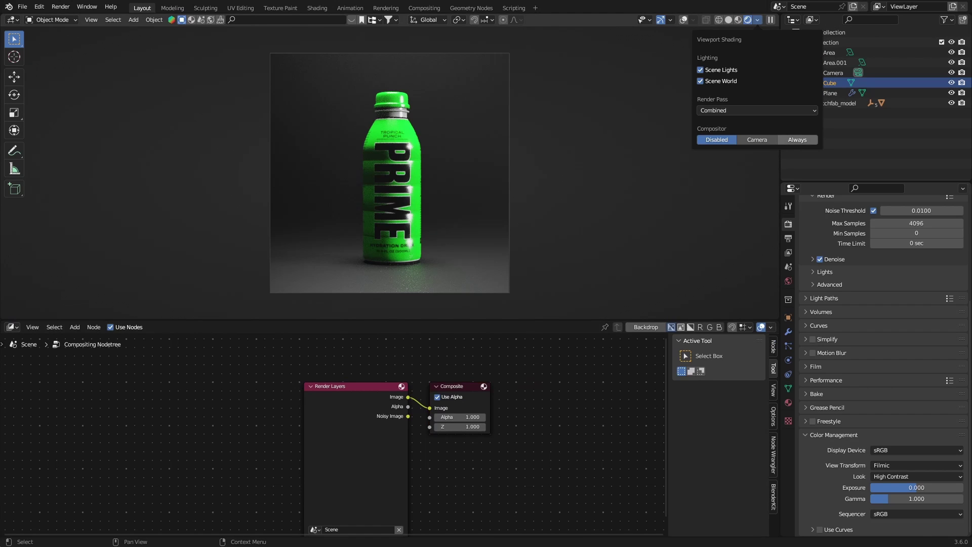
pyautogui.click(798, 140)
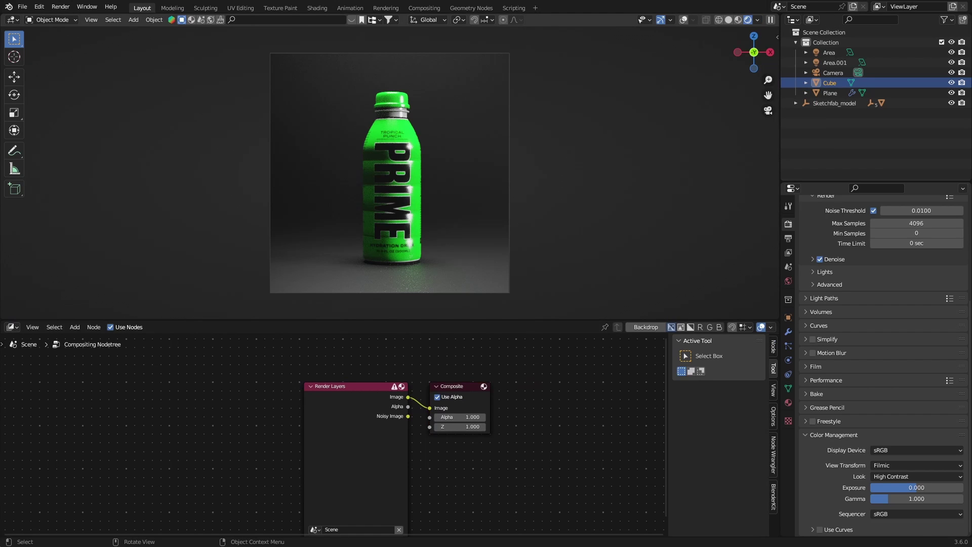
# Insert a Color Balance node between the Render Layers and Composite nodes.
pyautogui.moveTo(354, 415)
pyautogui.mouseDown(button='middle')
pyautogui.moveTo(361, 396)
pyautogui.moveTo(386, 392)
pyautogui.mouseUp(button='middle')
pyautogui.moveTo(386, 393); pyautogui.dragTo(214, 390)
pyautogui.hotkey('shift', 'a')
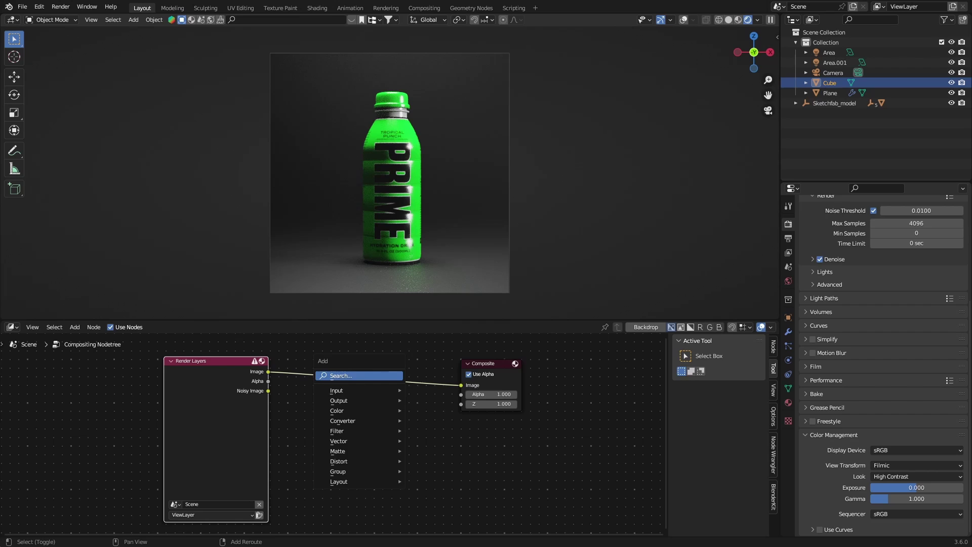
pyautogui.click(354, 375)
pyautogui.write('colo')
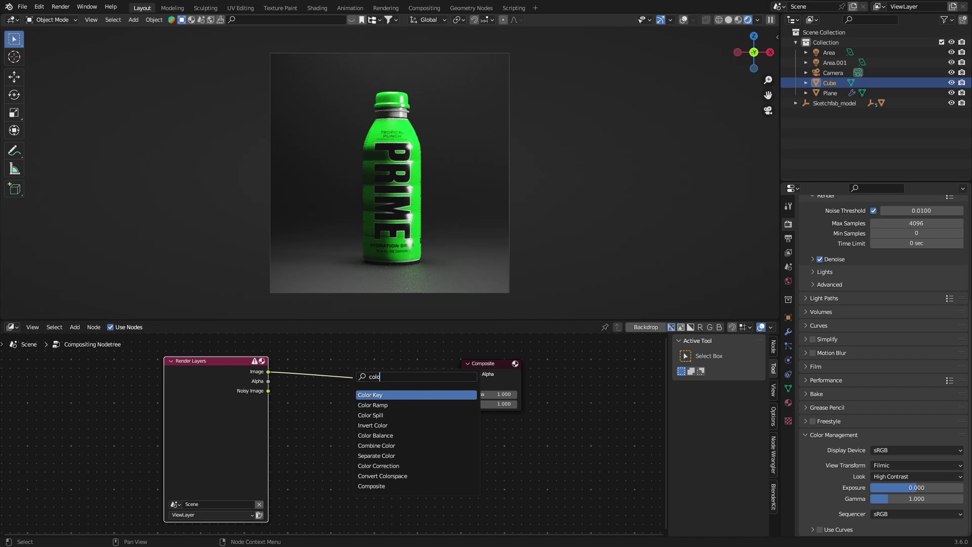
pyautogui.click(376, 435)
pyautogui.click(365, 433)
# Insert a Lens Distortion node between the Render Layers and Color Balance nodes.
pyautogui.hotkey('shift', 'a')
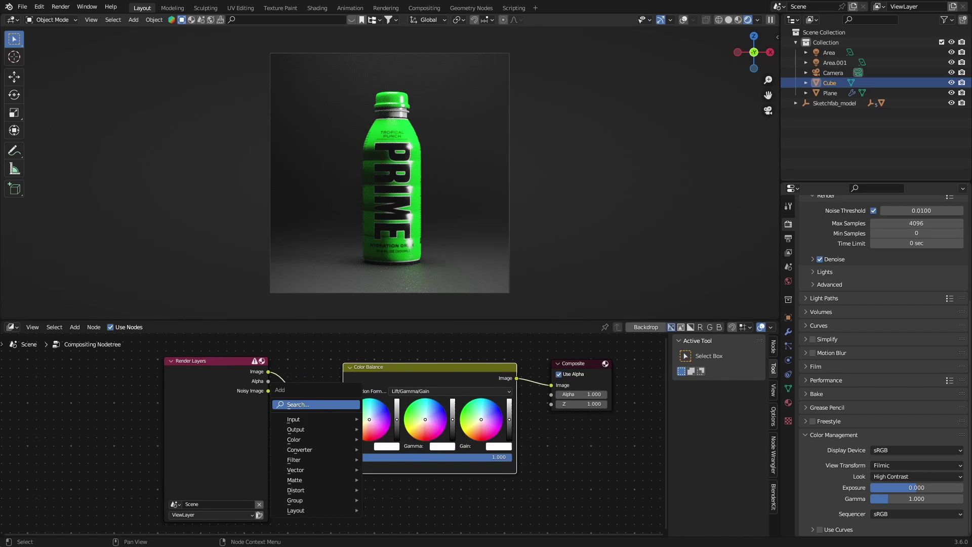
pyautogui.click(317, 403)
pyautogui.write('lk')
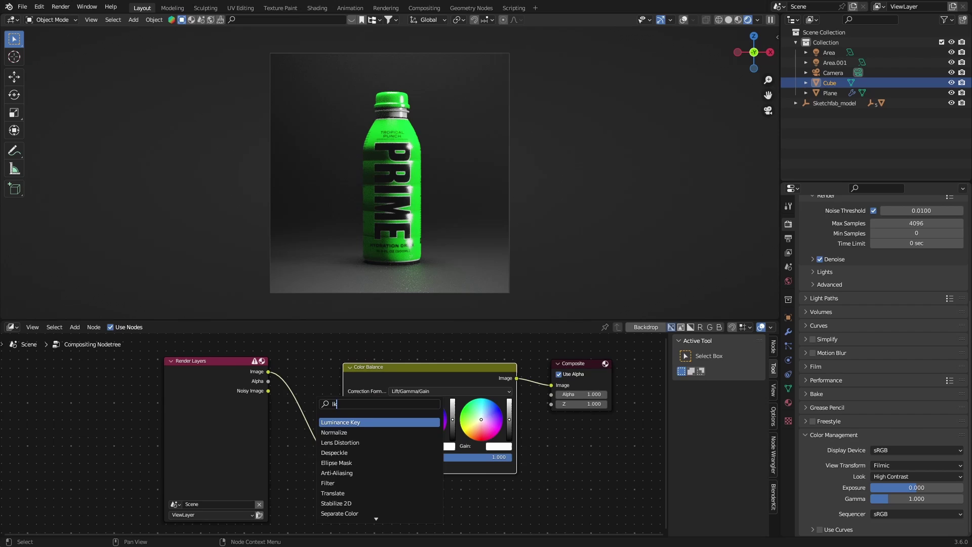
pyautogui.press('BackSpace')
pyautogui.write('ens')
pyautogui.press('Return')
pyautogui.click(329, 431)
# Set the Lens Distortion node's dispersion to 0.002.
pyautogui.scroll(6, 332, 434)
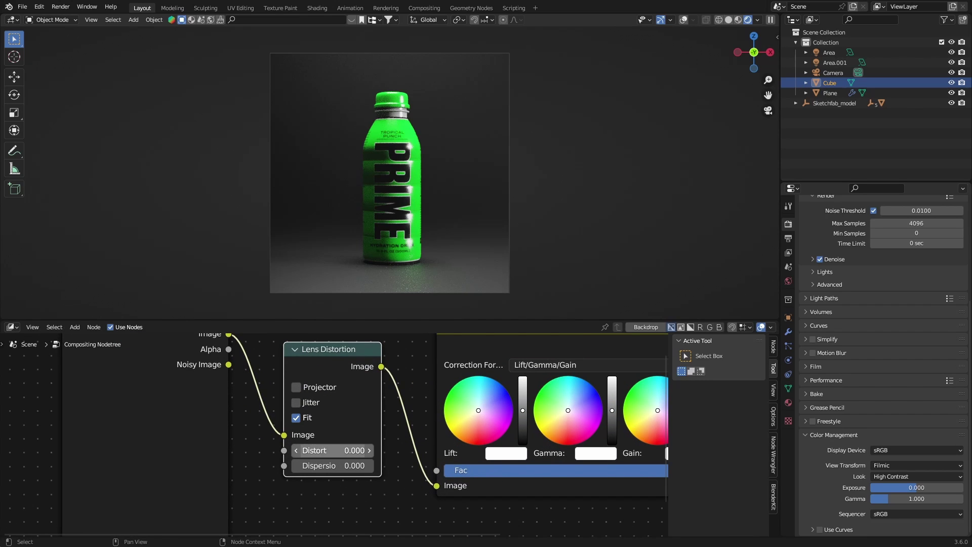
pyautogui.click(332, 466)
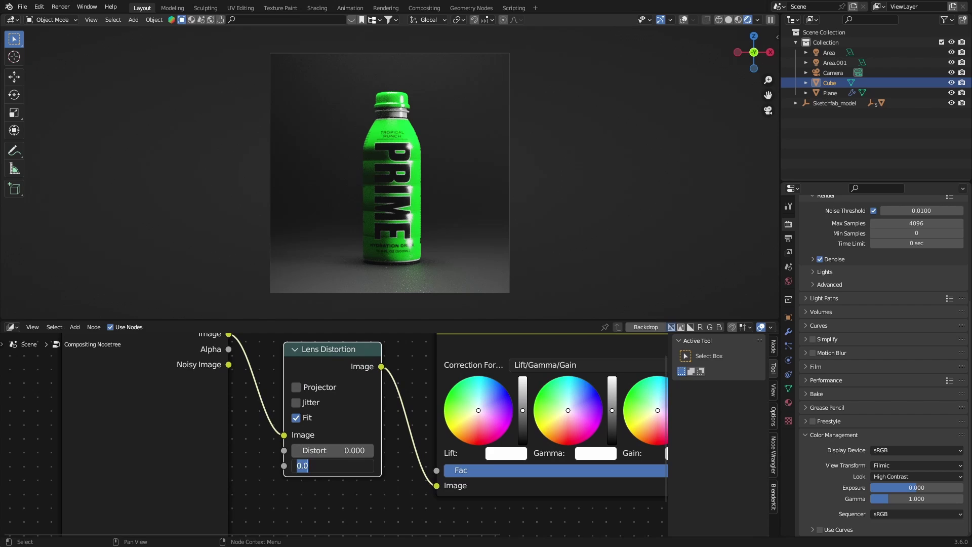
pyautogui.press('Escape')
pyautogui.click(332, 465)
pyautogui.write('.002')
pyautogui.press('Return')
pyautogui.keyDown('ctrl'); pyautogui.scroll(-5, 334, 434); pyautogui.keyUp('ctrl')
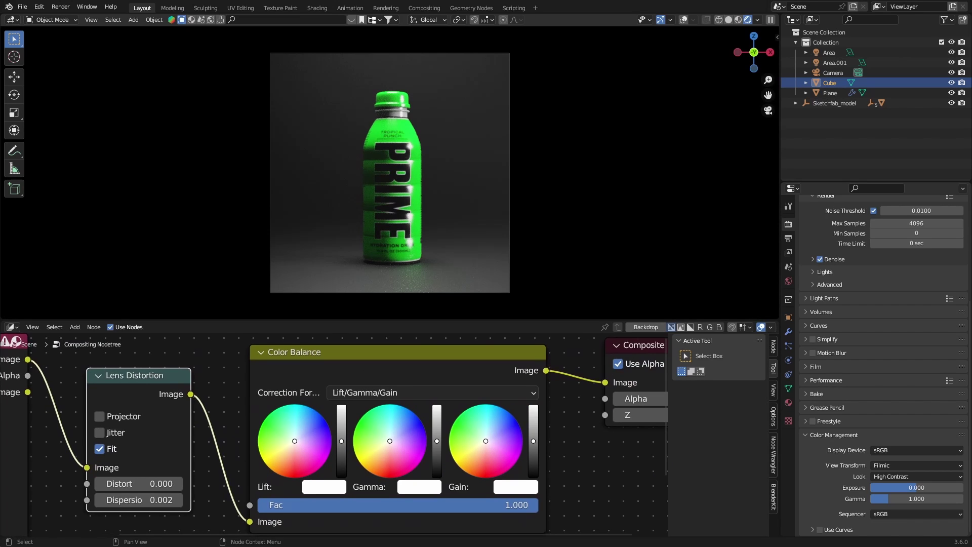
# Tint the Color Balance gamma and gain slightly towards cyan-green and raise the gain brightness a little.
pyautogui.scroll(1, 335, 435)
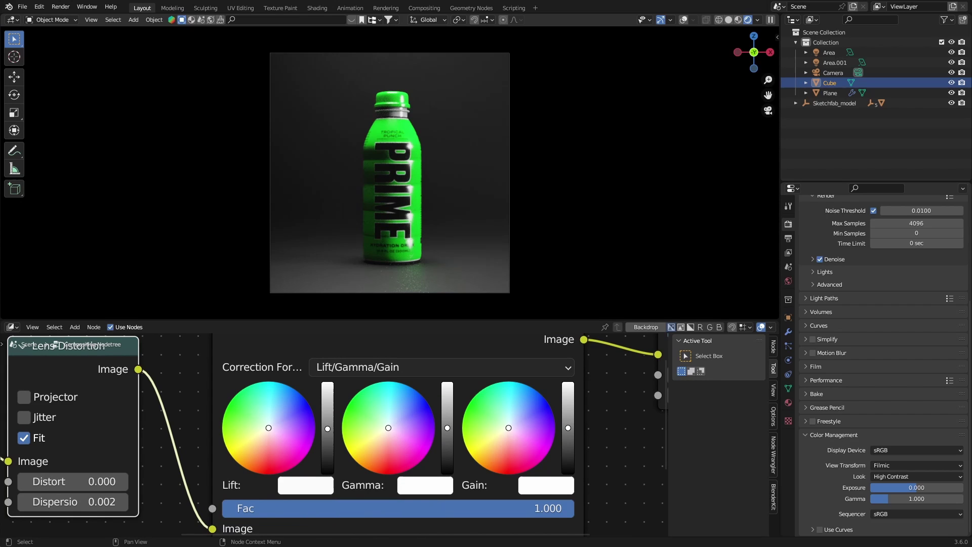
pyautogui.moveTo(388, 428)
pyautogui.mouseDown()
pyautogui.moveTo(384, 436)
pyautogui.moveTo(380, 425)
pyautogui.moveTo(390, 419)
pyautogui.mouseUp()
pyautogui.moveTo(387, 419); pyautogui.dragTo(386, 418)
pyautogui.moveTo(385, 418); pyautogui.dragTo(299, 428, button='middle')
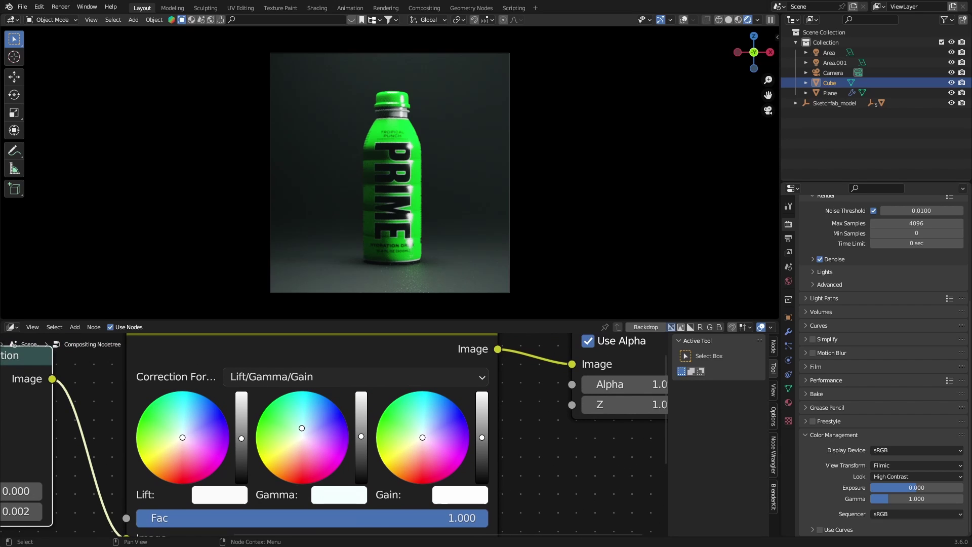
pyautogui.moveTo(482, 437); pyautogui.dragTo(482, 429)
pyautogui.moveTo(423, 438); pyautogui.dragTo(421, 433)
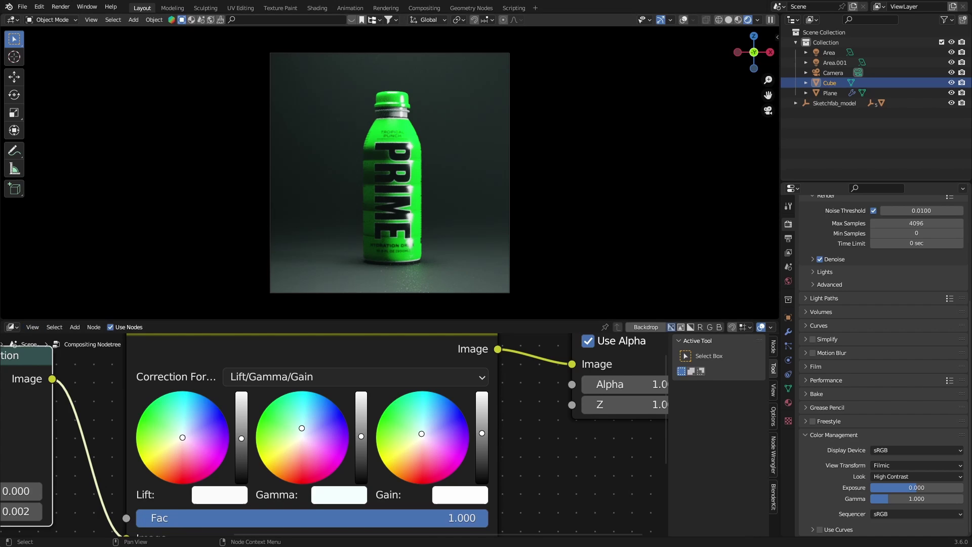
# Switch the lower editor to the Timeline and inspect the composited camera view maximized, returning to the normal layout.
pyautogui.click(11, 327)
pyautogui.click(140, 366)
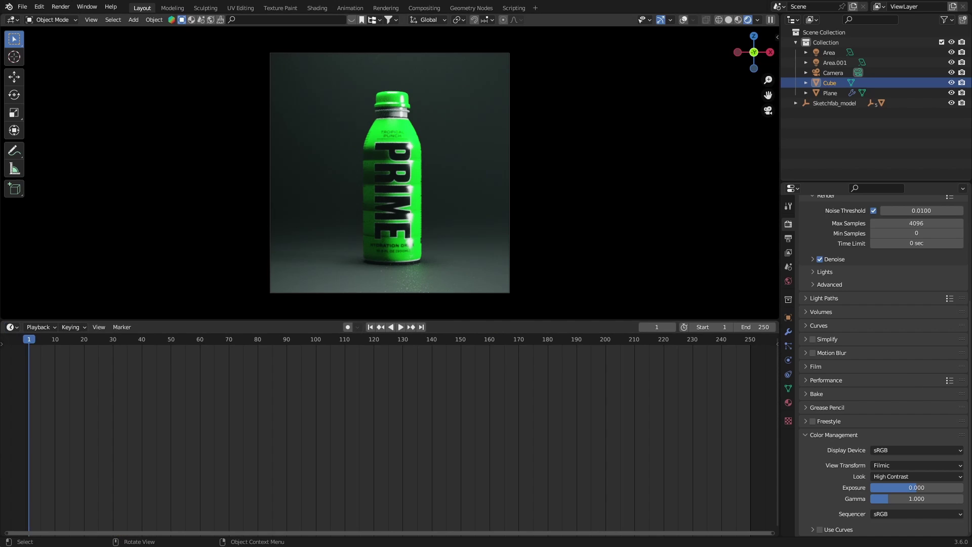
pyautogui.hotkey('ctrl', 'space')
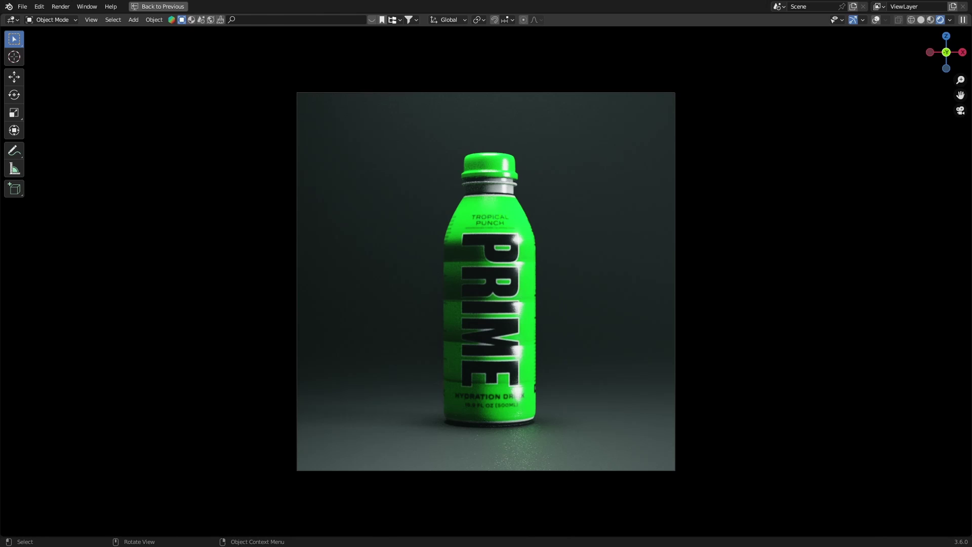
pyautogui.hotkey('ctrl', 'space')
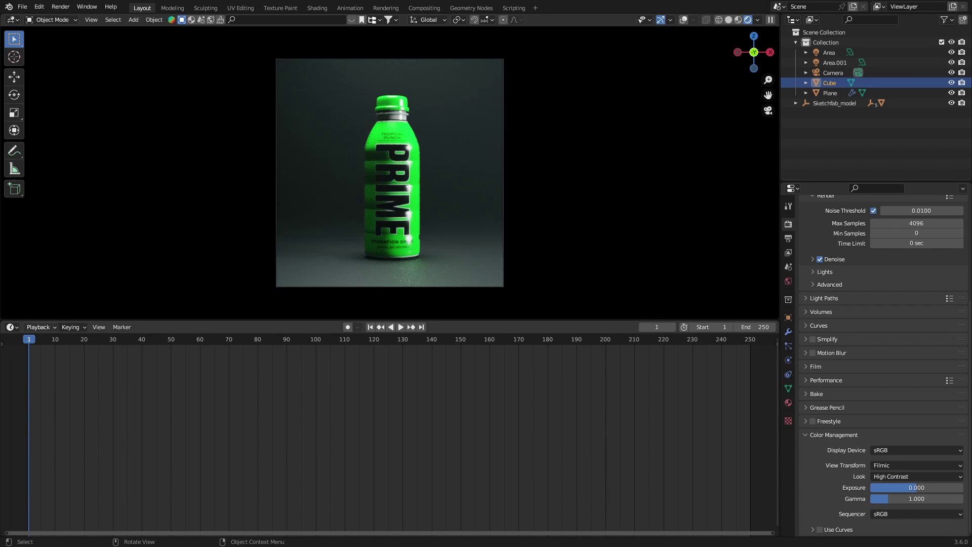
# Duplicate the side area light, place the copy on the opposite side of the fog cube, and rotate it towards the bottle.
pyautogui.click(11, 327)
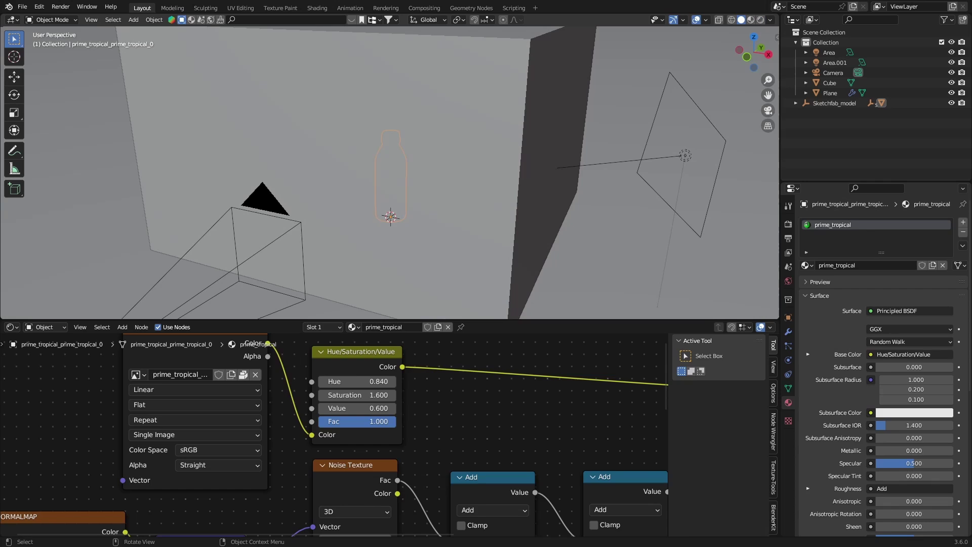
pyautogui.click(641, 156)
pyautogui.moveTo(456, 178); pyautogui.dragTo(547, 167, button='middle')
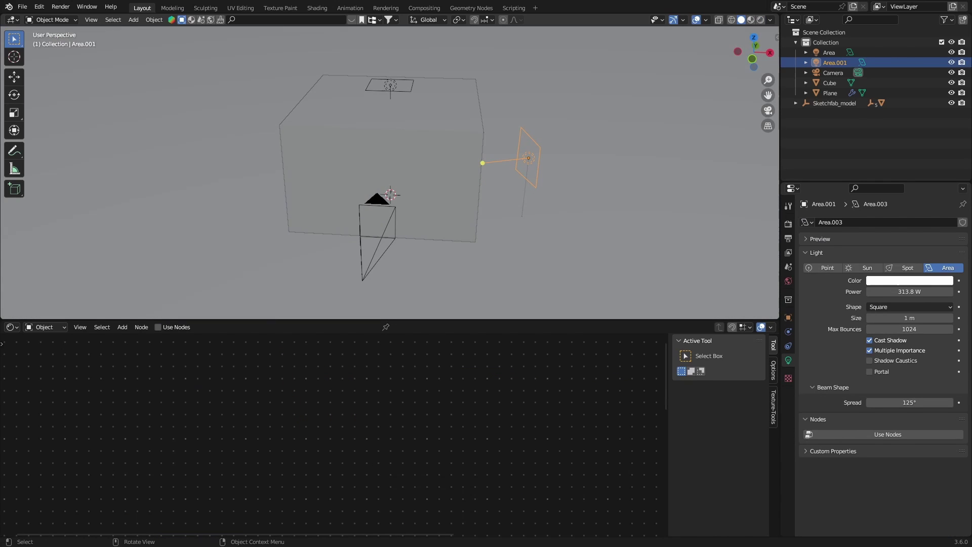
pyautogui.hotkey('shift', 'd')
pyautogui.click(238, 147)
pyautogui.moveTo(238, 147); pyautogui.dragTo(362, 167, button='middle')
pyautogui.press('r')
pyautogui.press('r')
pyautogui.click(299, 157)
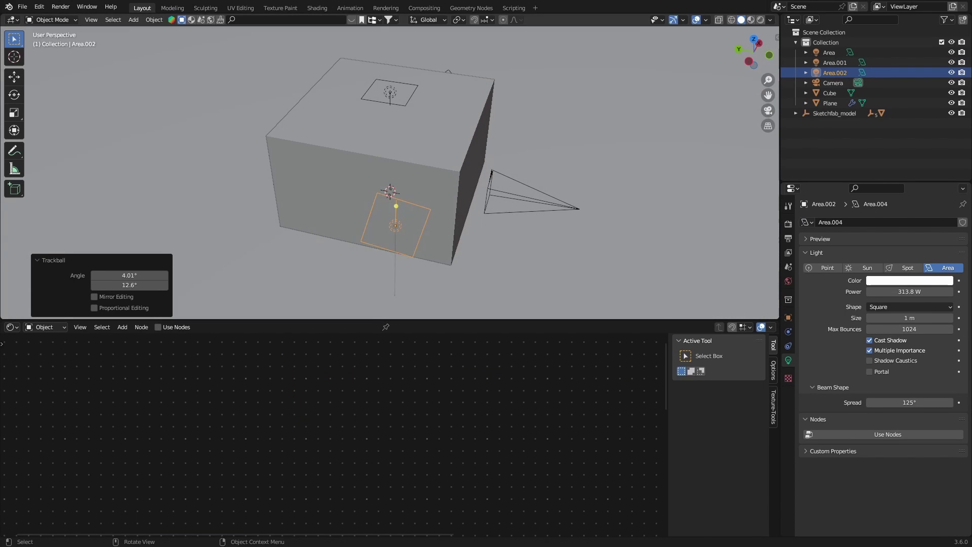
# Adjust the duplicated area light's position, lower its power, and show the rendered camera view.
pyautogui.press('g')
pyautogui.click(420, 212)
pyautogui.moveTo(910, 291); pyautogui.dragTo(842, 292)
pyautogui.press('KP_0')
pyautogui.press('z')
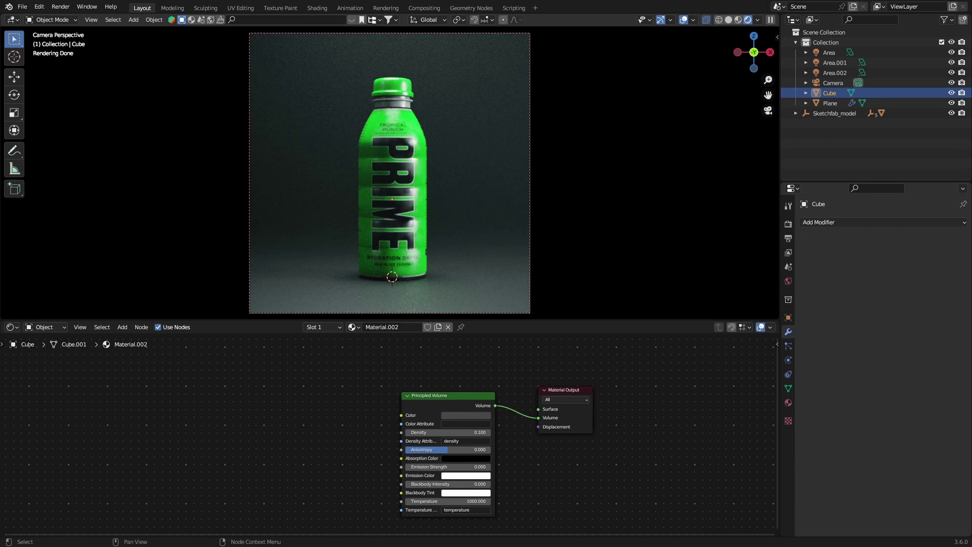
# Tint the fog cube's Principled Volume color slightly towards cyan.
pyautogui.scroll(3, 389, 434)
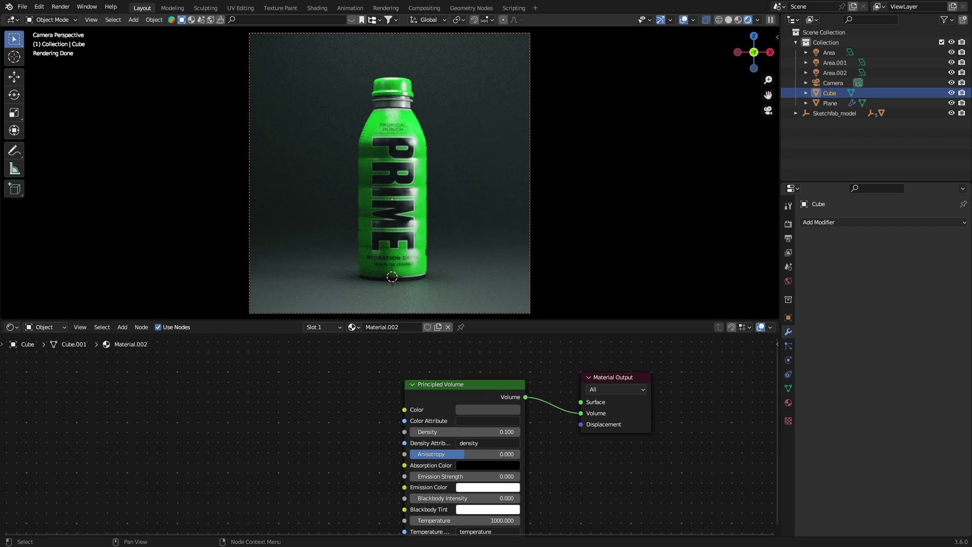
pyautogui.click(487, 409)
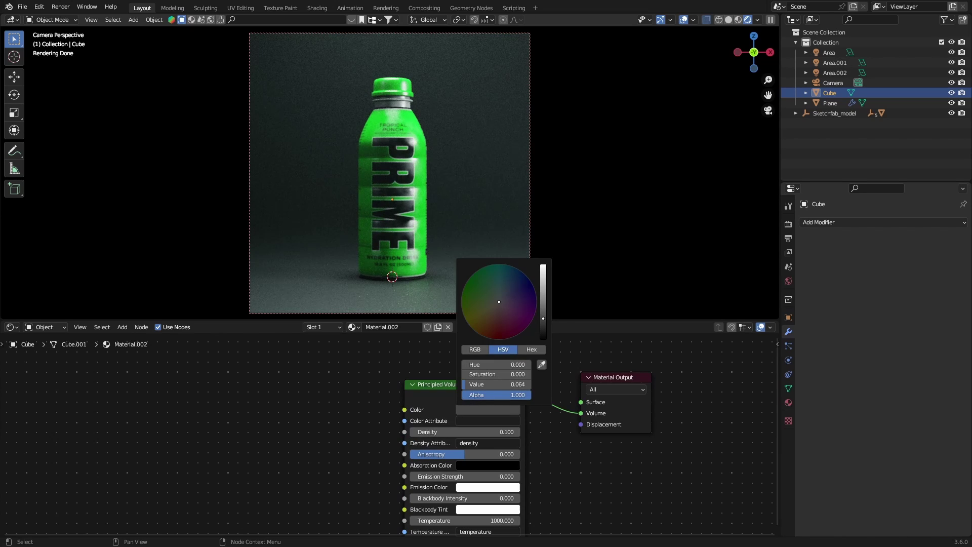
pyautogui.click(502, 293)
pyautogui.moveTo(500, 293); pyautogui.dragTo(500, 291)
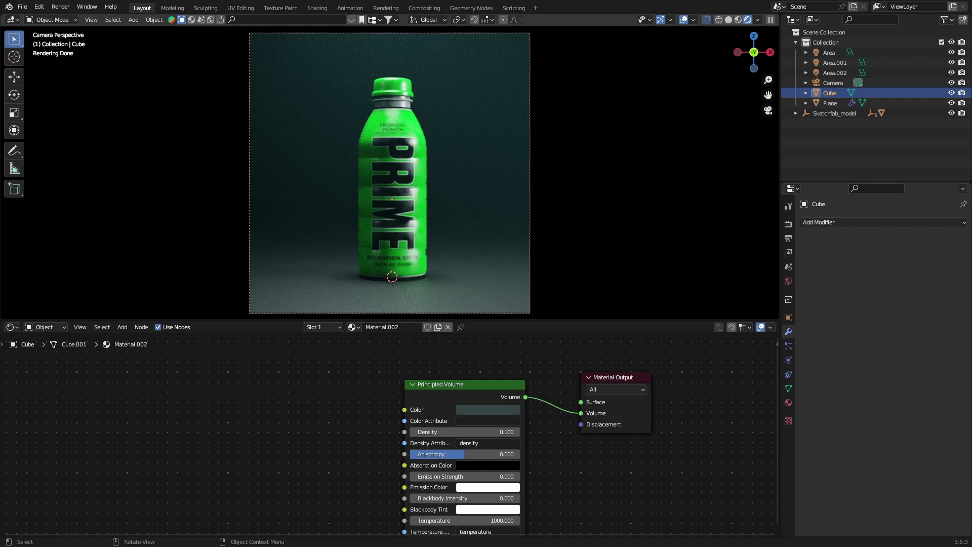
# Hide the viewport overlays and examine the tinted render in a maximized view, returning to the normal layout.
pyautogui.hotkey('alt', 'z')
pyautogui.hotkey('shift', 'alt', 'z')
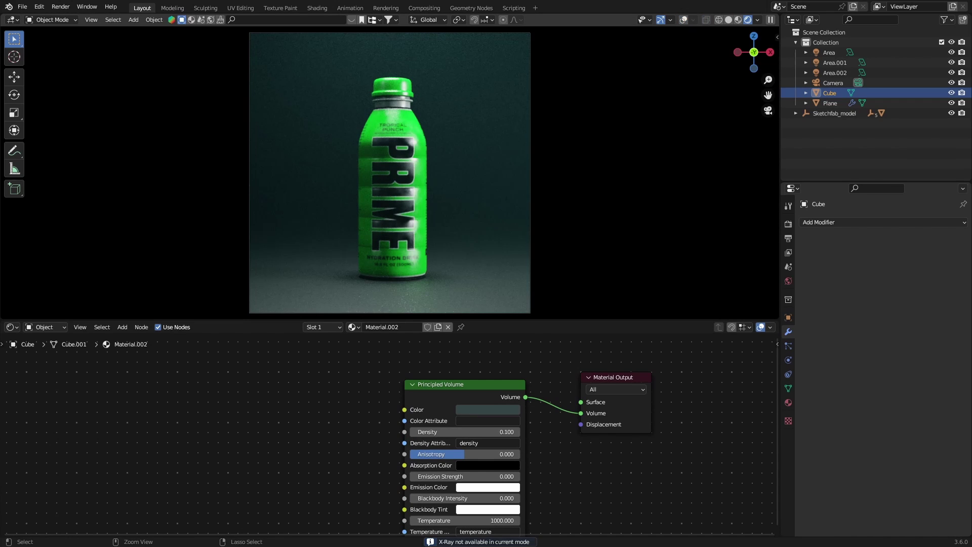
pyautogui.hotkey('ctrl', 'space')
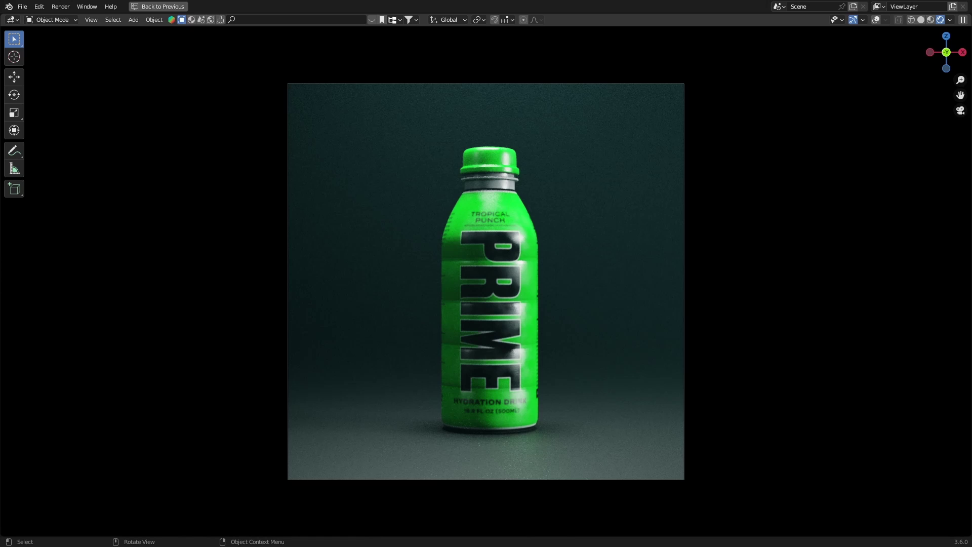
pyautogui.hotkey('ctrl', 'space')
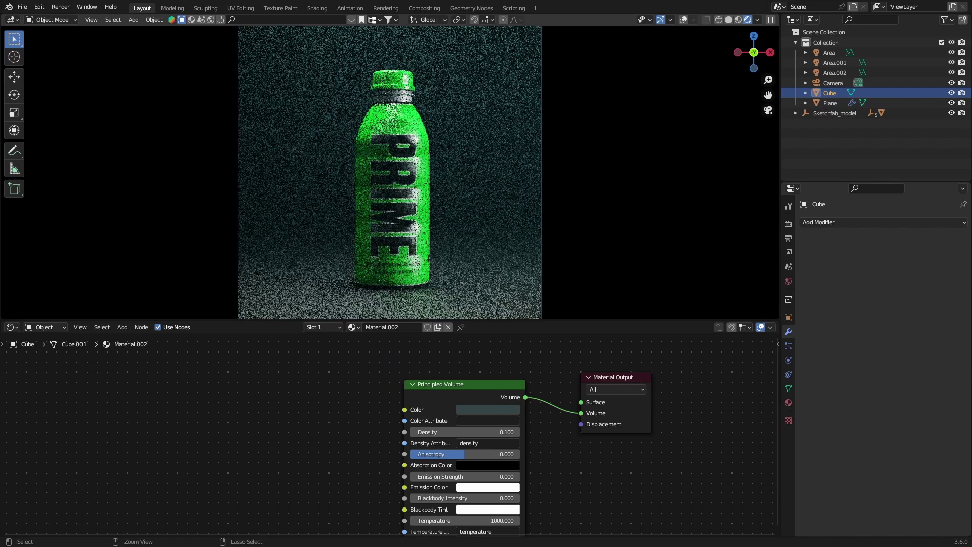
pyautogui.keyDown('ctrl'); pyautogui.moveTo(390, 173); pyautogui.dragTo(390, 188, button='middle'); pyautogui.keyUp('ctrl')
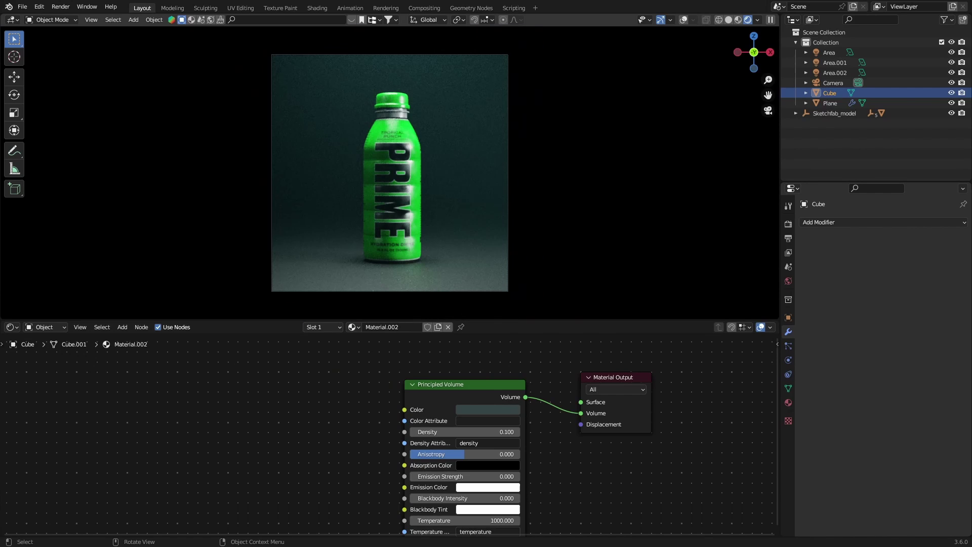
# Move the Principled Volume node up a little and switch the lower editor to the Timeline.
pyautogui.moveTo(465, 385); pyautogui.dragTo(463, 368)
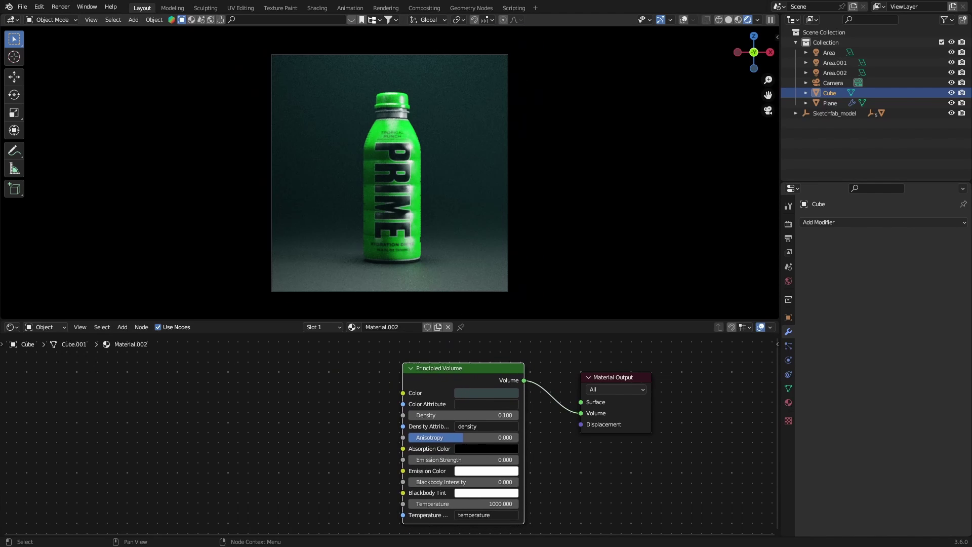
pyautogui.hotkey('alt', 'a')
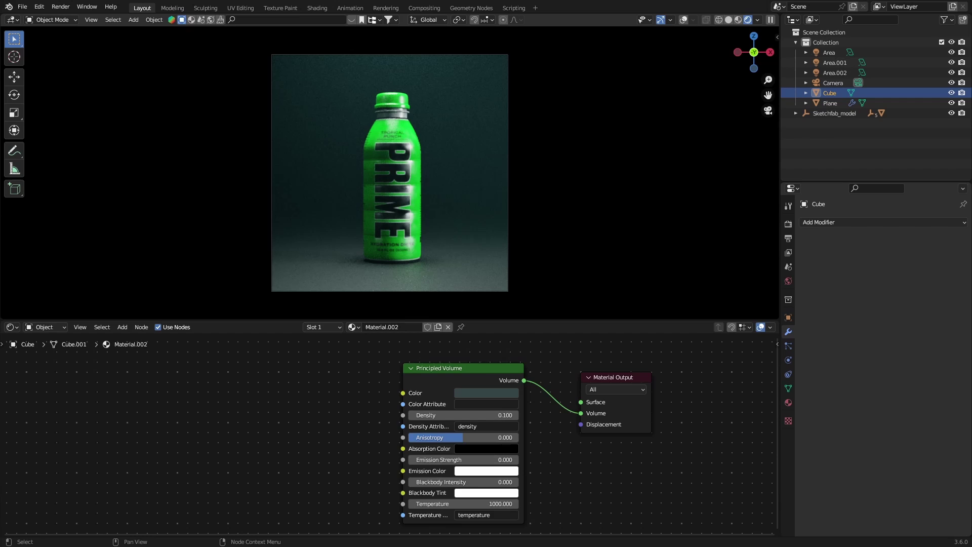
pyautogui.hotkey('shift', 'F12')
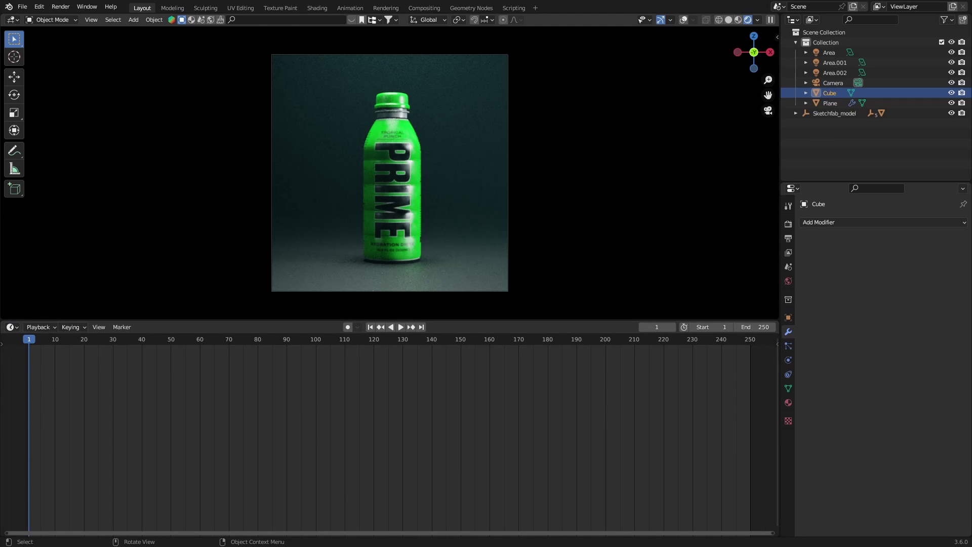
pyautogui.keyDown('ctrl'); pyautogui.moveTo(389, 438); pyautogui.dragTo(354, 438, button='middle'); pyautogui.keyUp('ctrl')
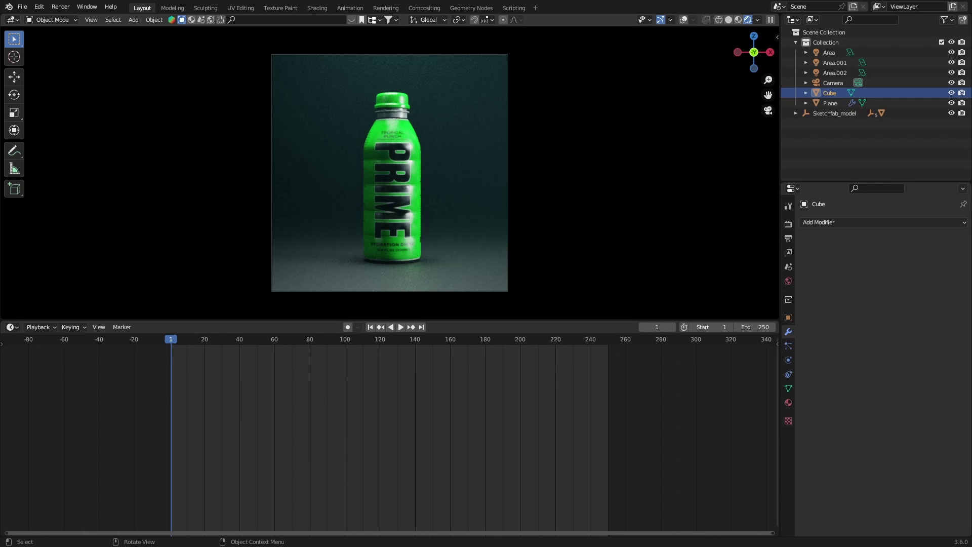
# Switch the viewport to solid shading with overlays shown and hide the fog cube.
pyautogui.press('z')
pyautogui.press('6')
pyautogui.moveTo(389, 172); pyautogui.dragTo(389, 223, button='middle')
pyautogui.click(390, 253)
pyautogui.hotkey('alt', 'shift', 'z')
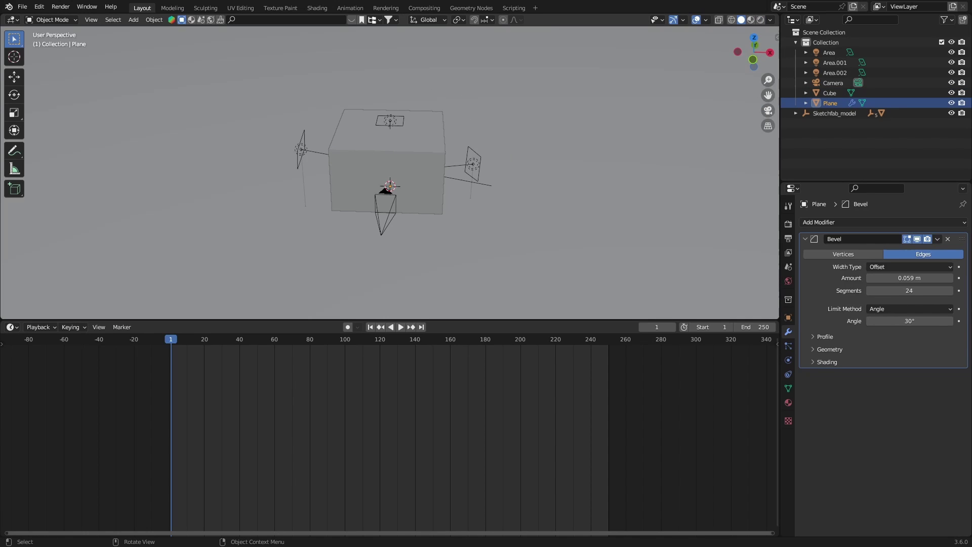
pyautogui.click(415, 182)
pyautogui.moveTo(415, 183); pyautogui.dragTo(263, 186, button='middle')
pyautogui.press('h')
# Add a Plain Axes empty at the world origin and raise it about 0.66 m along Z to the bottle's middle.
pyautogui.scroll(1, 389, 172)
pyautogui.click(375, 181)
pyautogui.press('KP_0')
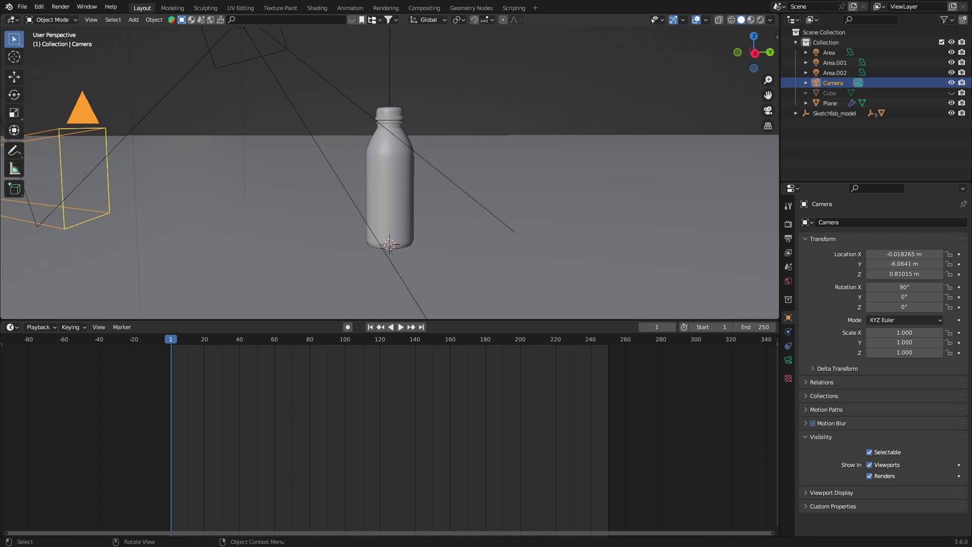
pyautogui.scroll(-3, 390, 172)
pyautogui.moveTo(389, 172); pyautogui.dragTo(357, 179, button='middle')
pyautogui.hotkey('shift', 'a')
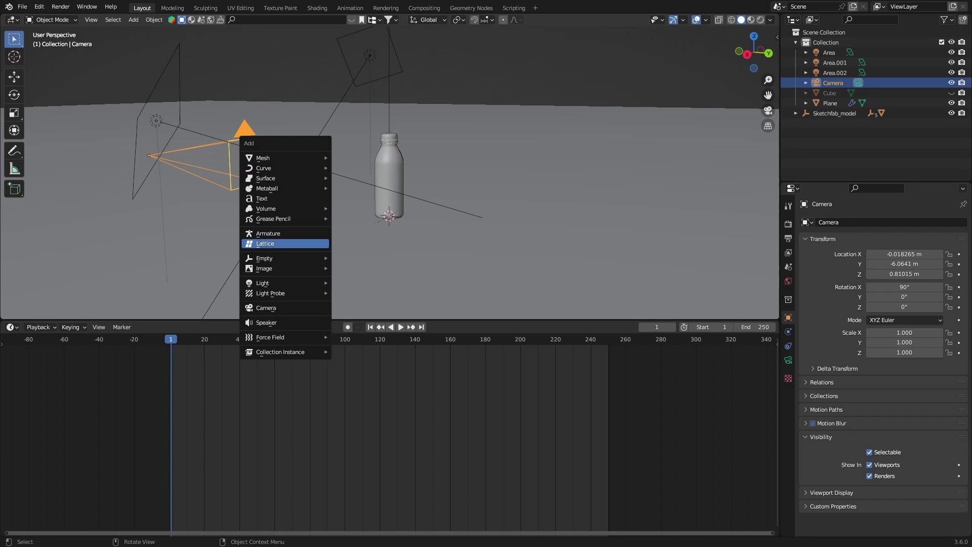
pyautogui.click(364, 258)
pyautogui.moveTo(365, 257); pyautogui.dragTo(352, 255, button='middle')
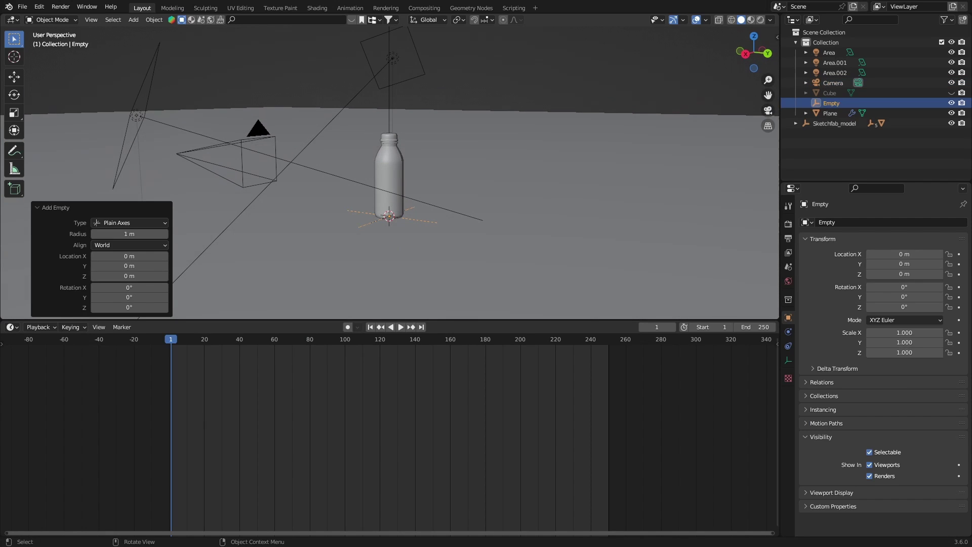
pyautogui.press('g')
pyautogui.press('z')
pyautogui.click(352, 221)
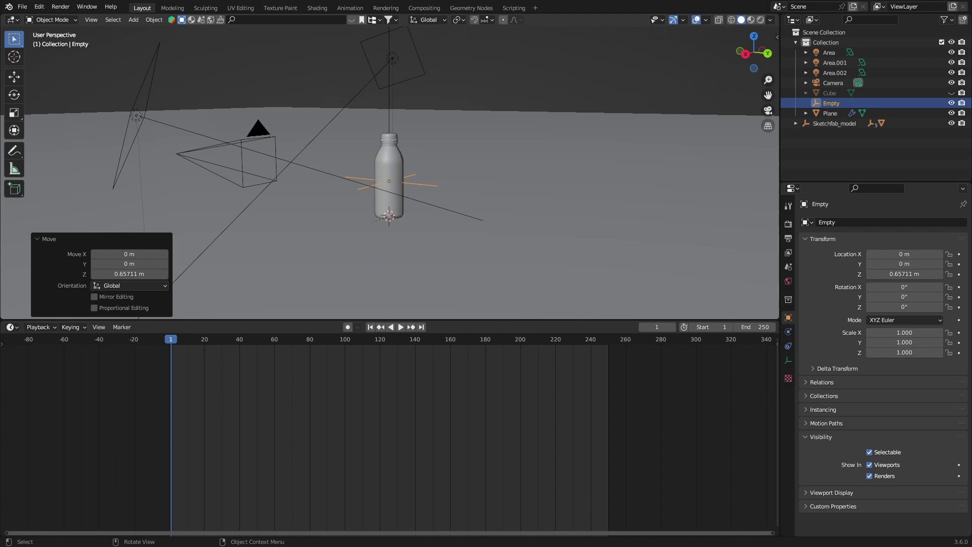
# Parent the camera to the empty with Object (Keep Transform) and look through the camera.
pyautogui.moveTo(352, 220); pyautogui.dragTo(448, 223, button='middle')
pyautogui.click(240, 203)
pyautogui.moveTo(390, 202); pyautogui.dragTo(386, 221, button='middle')
pyautogui.keyDown('shift'); pyautogui.click(368, 181); pyautogui.keyUp('shift')
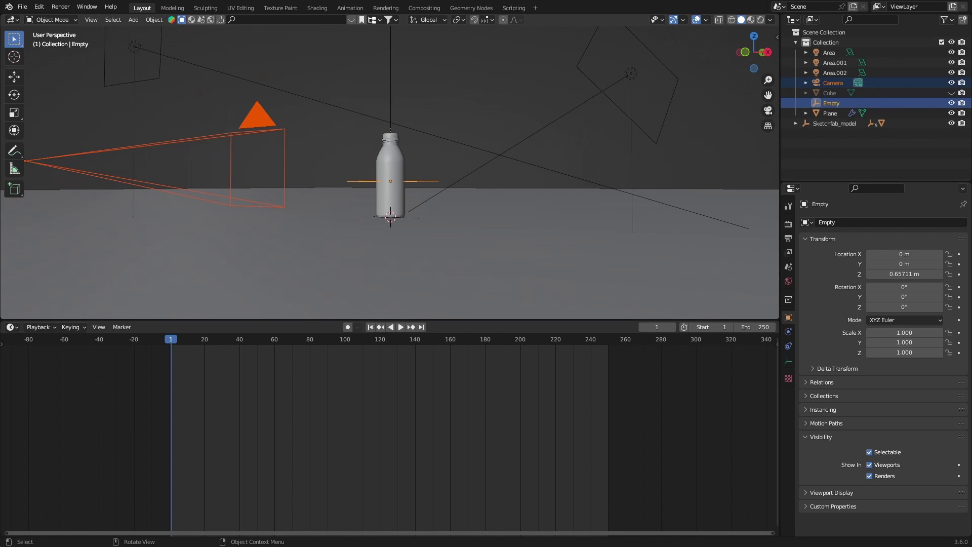
pyautogui.hotkey('ctrl', 'p')
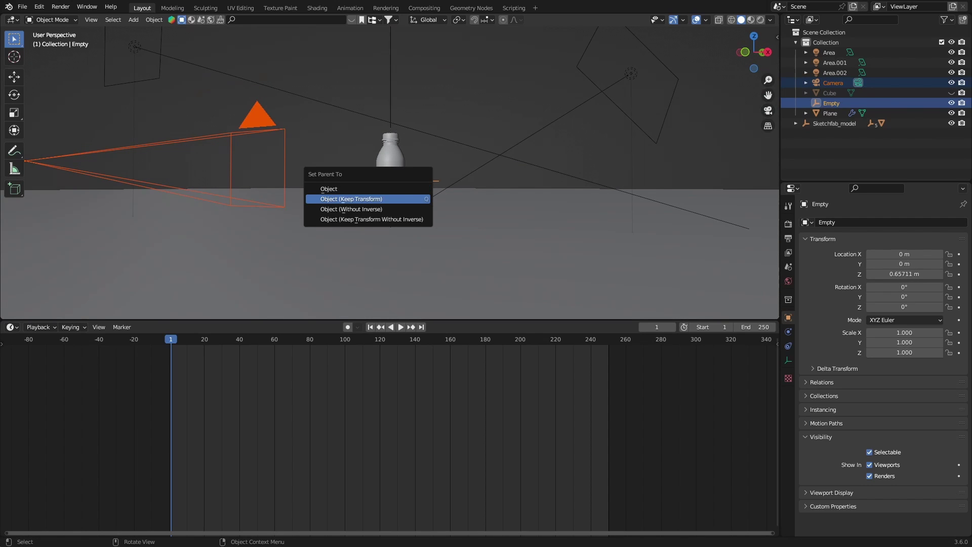
pyautogui.press('Return')
pyautogui.press('KP_0')
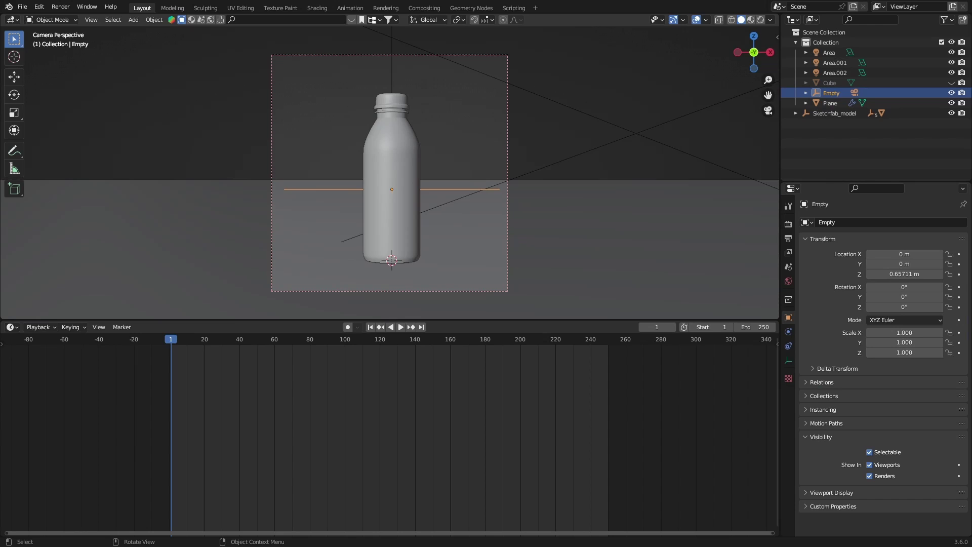
# Scale the empty to about 0.936 to bring the parented camera closer to the bottle.
pyautogui.press('s')
pyautogui.press('Escape')
pyautogui.press('s')
pyautogui.press('Return')
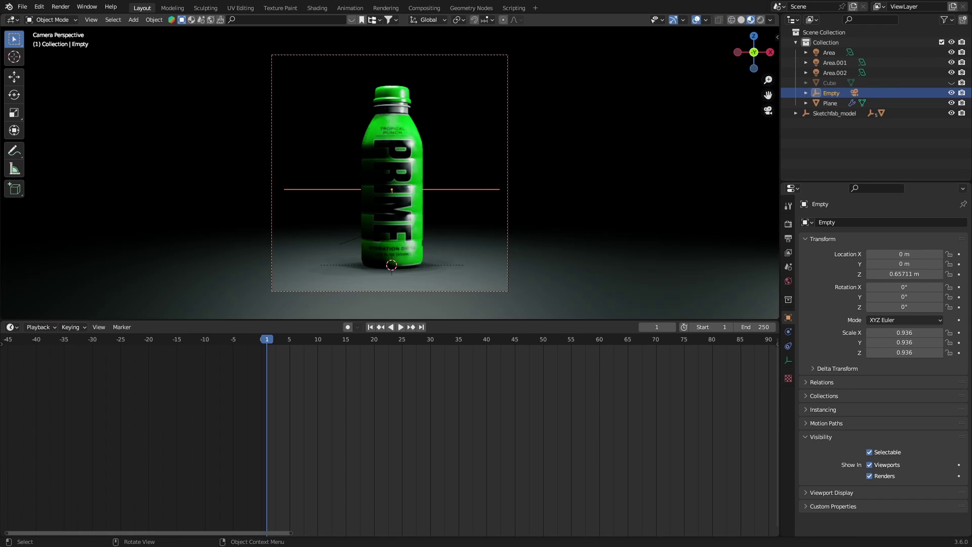
# Insert a Location & Rotation keyframe for the bottle at frame 1.
pyautogui.click(392, 177)
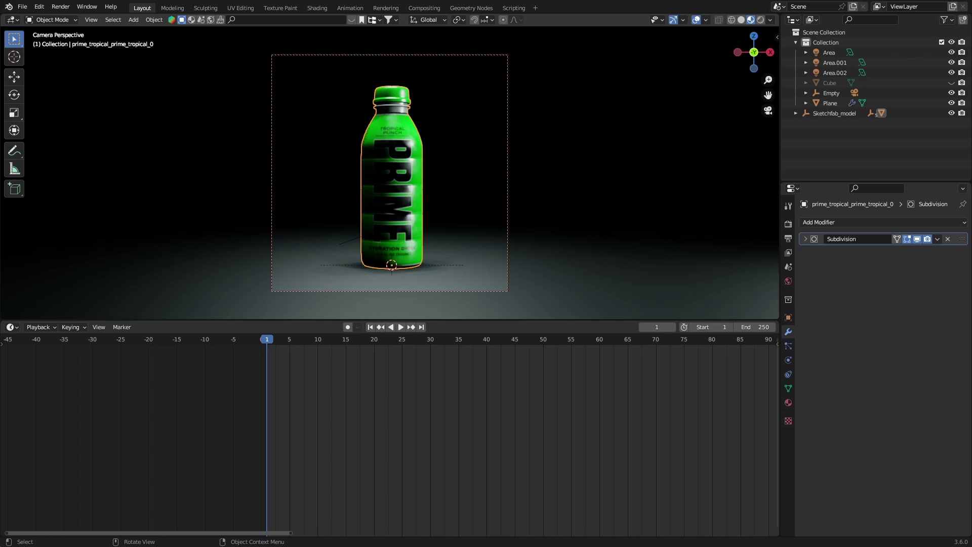
pyautogui.press('i')
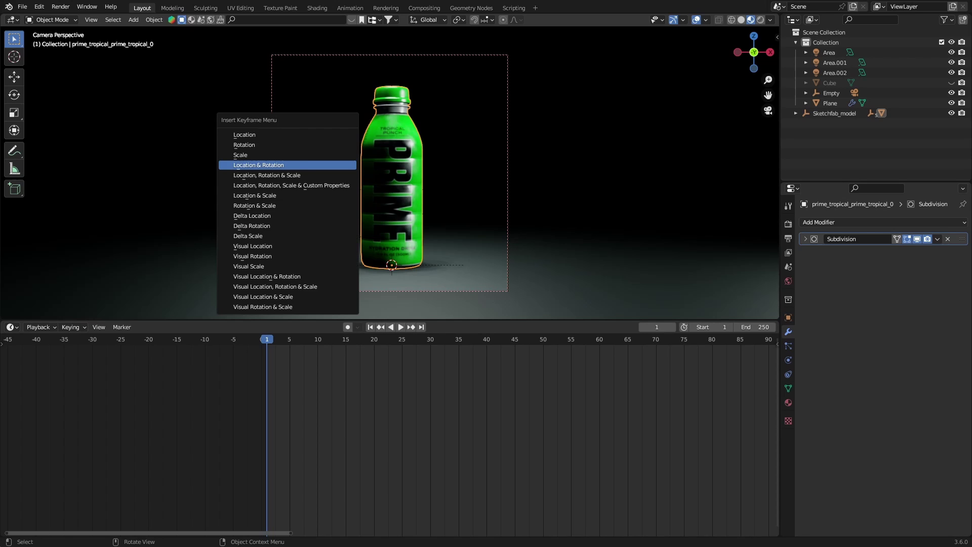
pyautogui.click(284, 163)
# Advance to frame 10 and raise the bottle about 0.32 m along Z.
pyautogui.press('space')
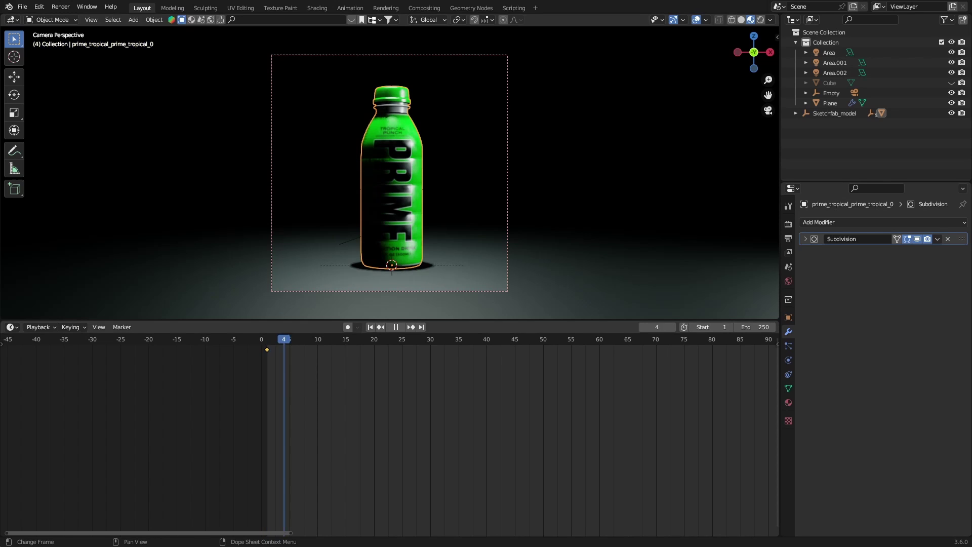
pyautogui.press('space')
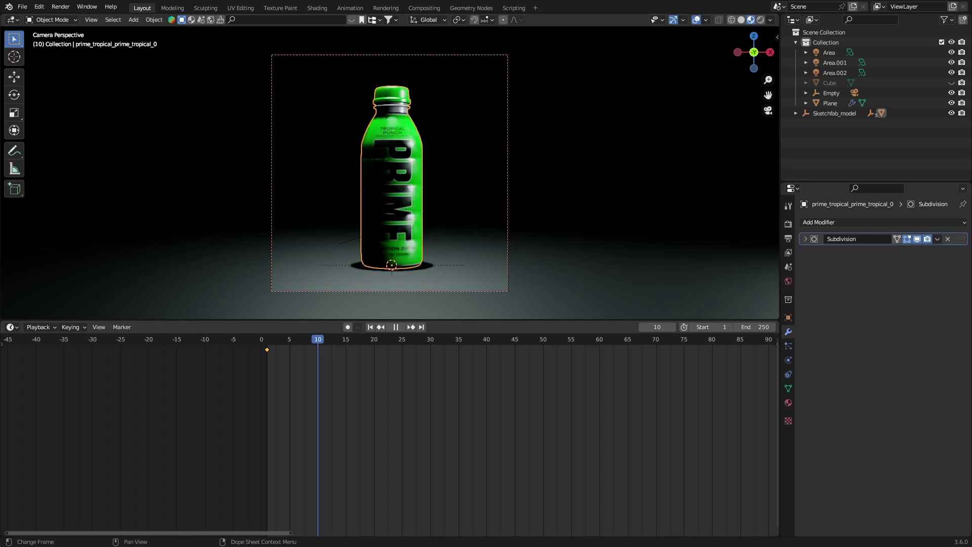
pyautogui.press('g')
pyautogui.press('z')
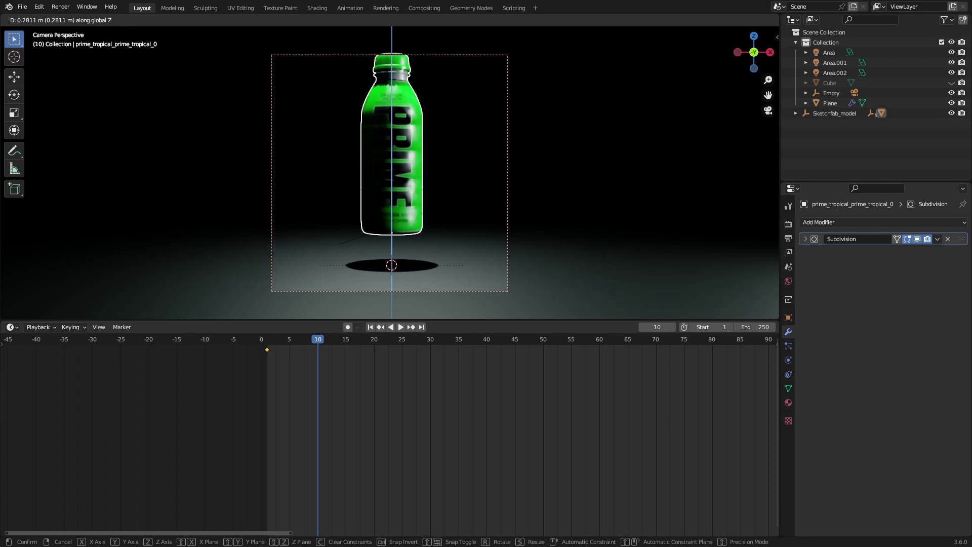
pyautogui.press('Return')
# Freely rotate the raised bottle so it leans to the right and its label turns slightly left in camera view.
pyautogui.press('r')
pyautogui.press('r')
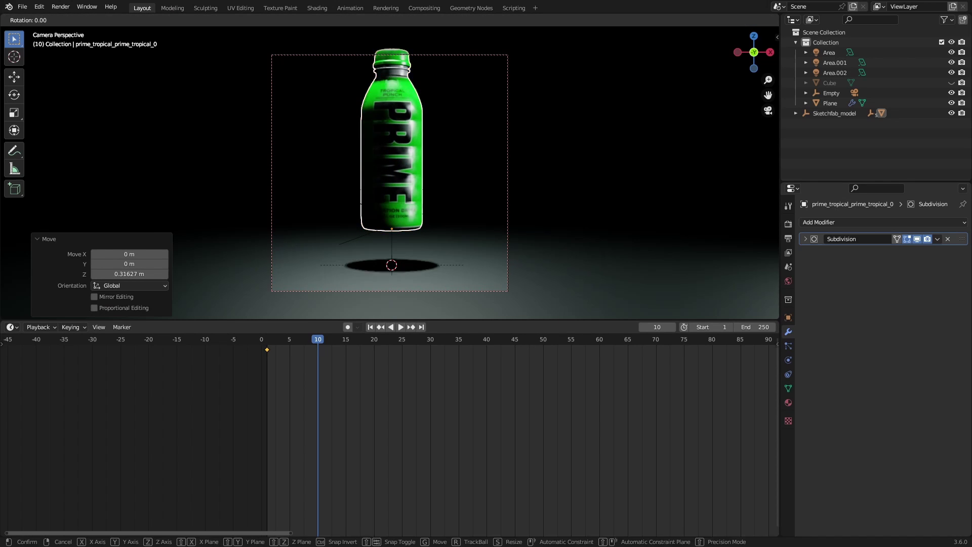
pyautogui.click(329, 148)
pyautogui.press('r')
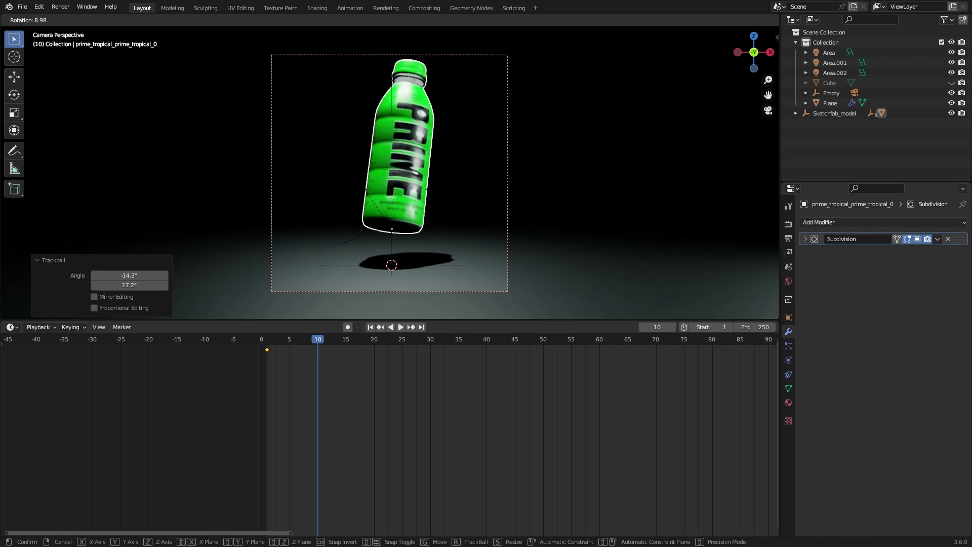
pyautogui.click(339, 138)
pyautogui.press('r')
pyautogui.press('r')
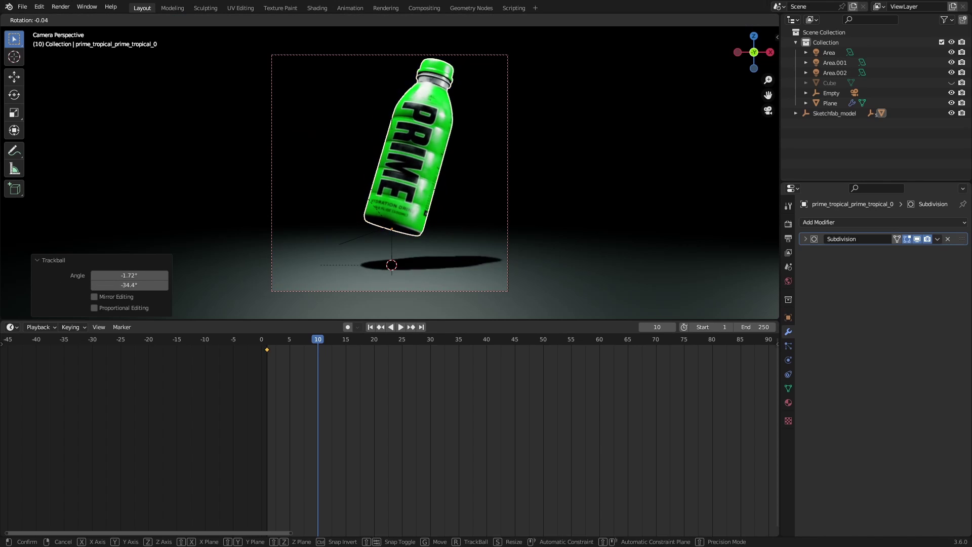
pyautogui.click(308, 135)
# Shift the tilted bottle left, insert a Location & Rotation keyframe at frame 10, and return to frame 1.
pyautogui.press('g')
pyautogui.click(356, 147)
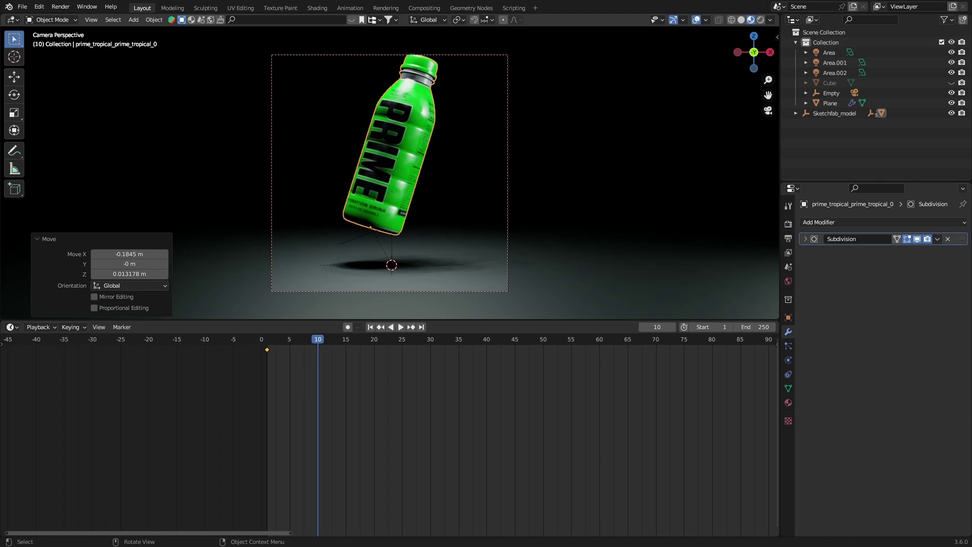
pyautogui.press('g')
pyautogui.click(357, 147)
pyautogui.press('i')
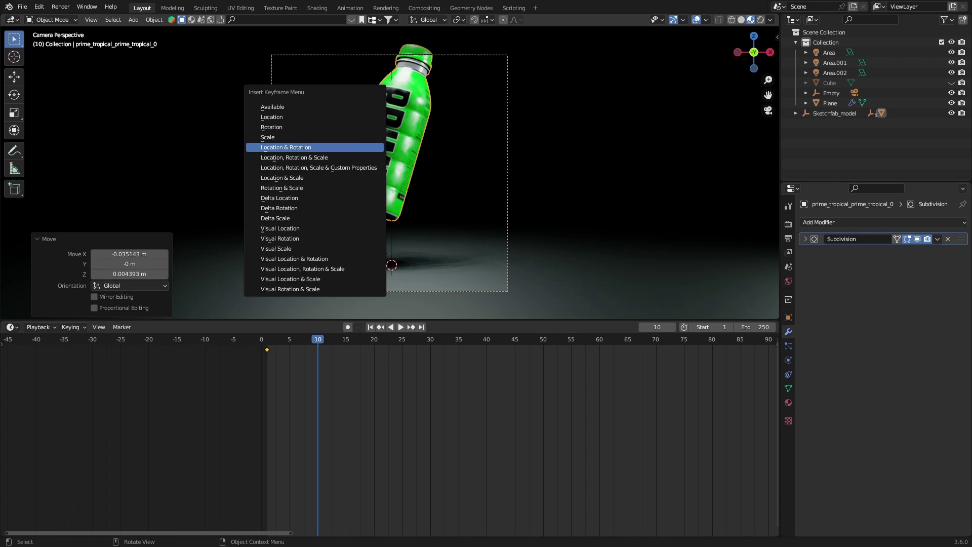
pyautogui.click(304, 148)
pyautogui.click(267, 340)
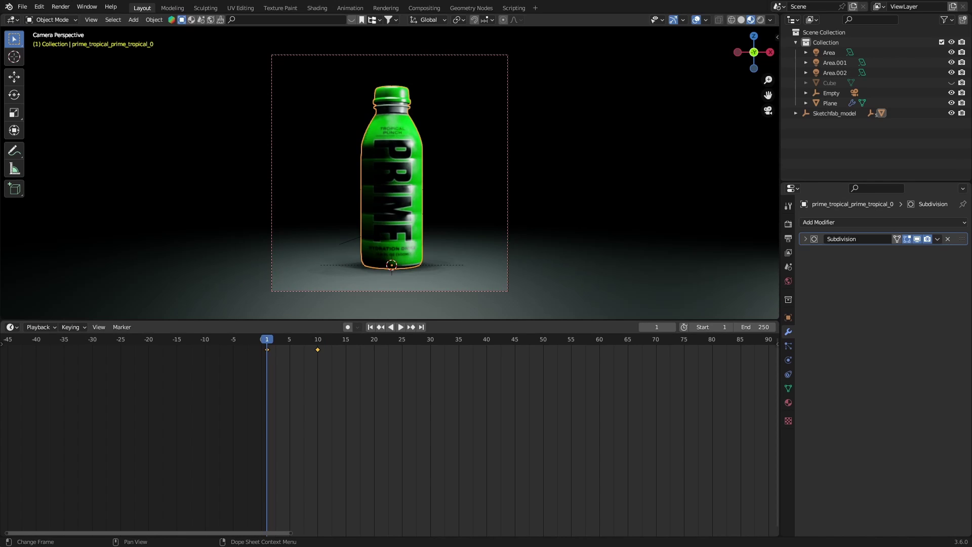
# Insert a Location & Rotation keyframe for the bottle at frame 7.
pyautogui.press('space')
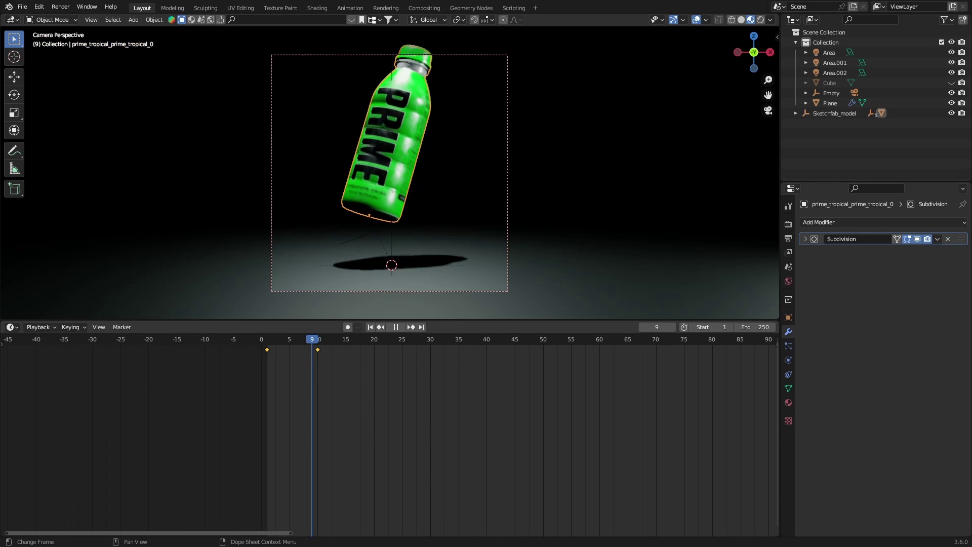
pyautogui.moveTo(312, 339); pyautogui.dragTo(301, 339)
pyautogui.press('i')
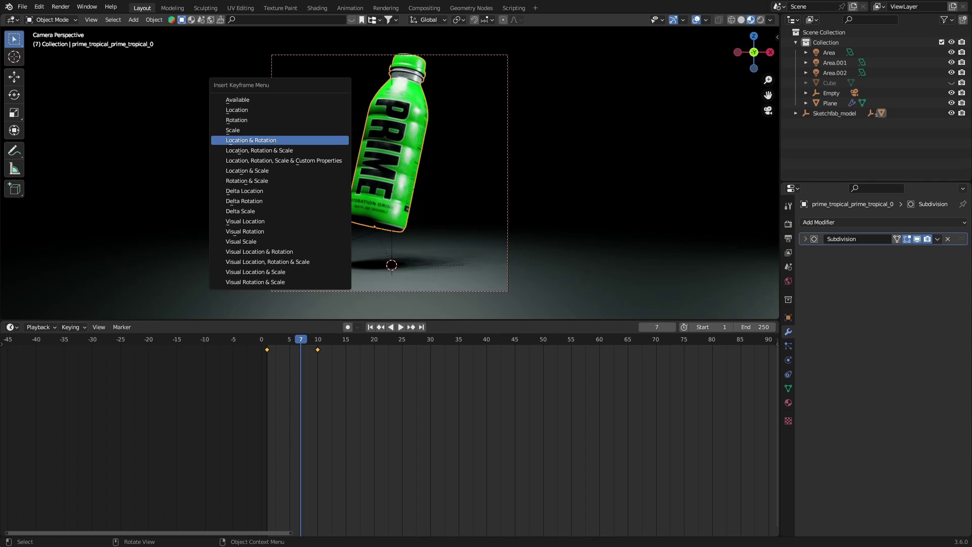
pyautogui.click(280, 140)
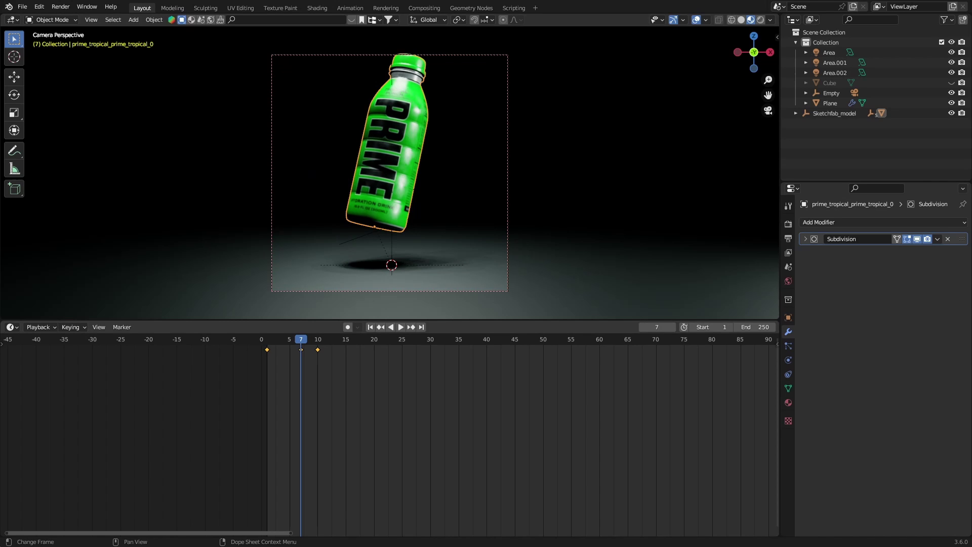
# Move the bottle's frame 10 keyframe to frame 30 and return to frame 1.
pyautogui.moveTo(340, 365); pyautogui.dragTo(312, 345)
pyautogui.press('g')
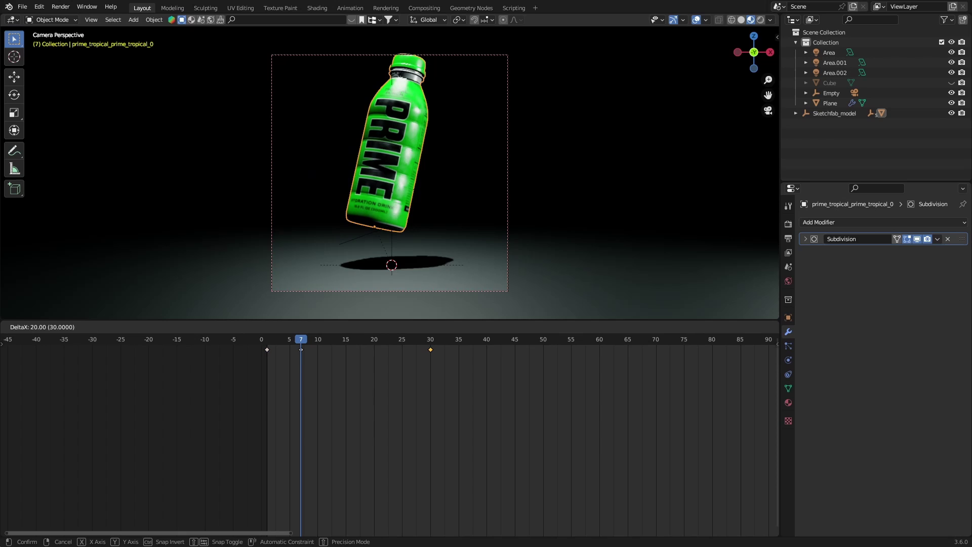
pyautogui.press('Return')
pyautogui.hotkey('shift', 'Left')
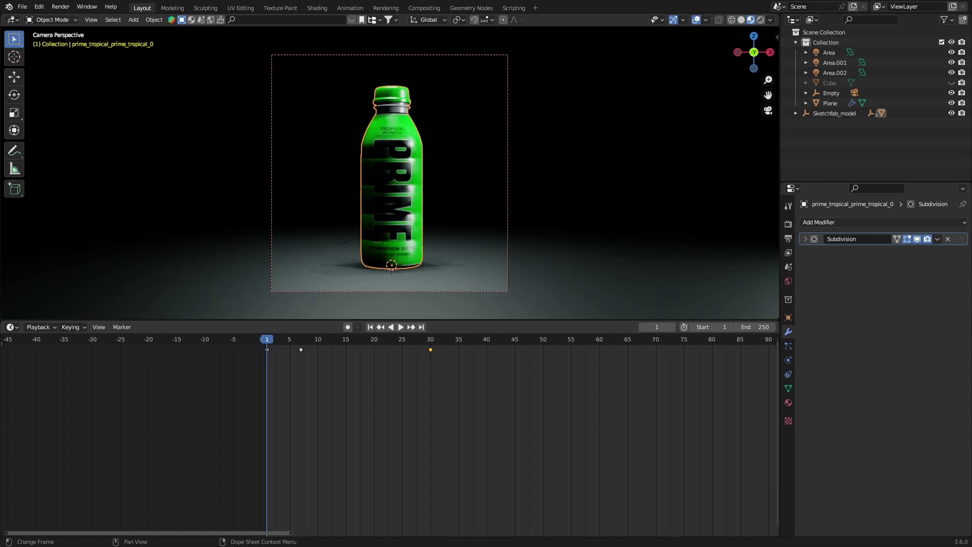
# Play back the bottle's retimed lift from frame 1 to check its slow-down.
pyautogui.press('space')
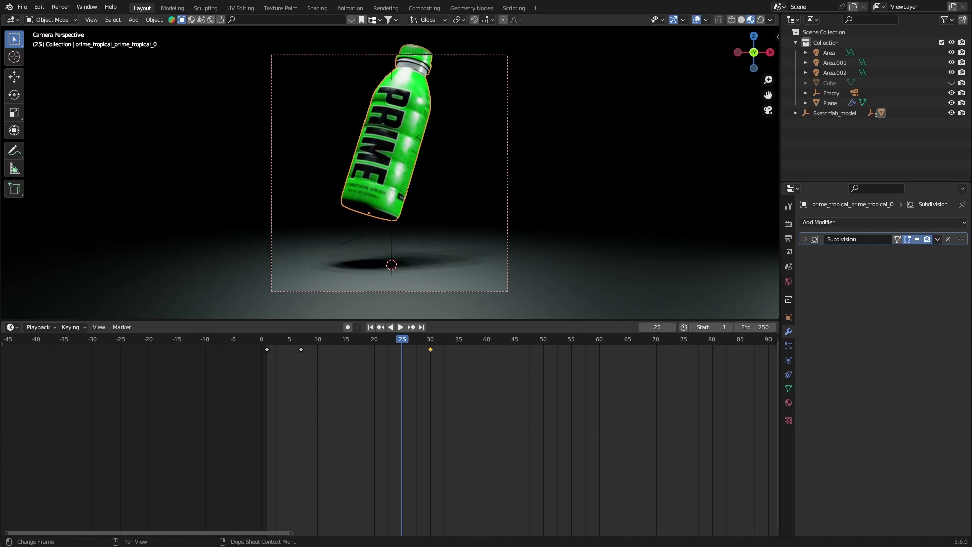
pyautogui.press('Escape')
pyautogui.press('space')
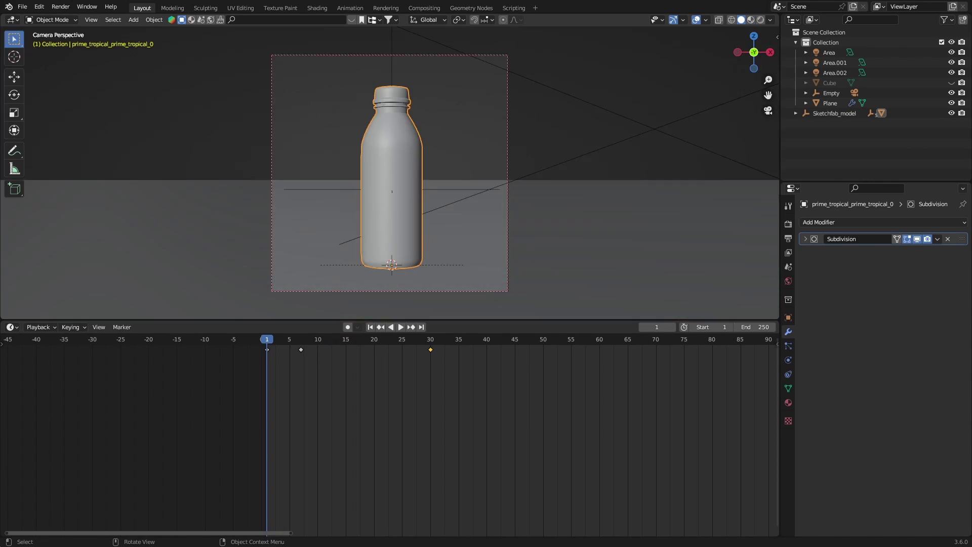
# Select the Empty that carries the camera and insert a Location, Rotation & Scale keyframe at frame 1.
pyautogui.moveTo(390, 187)
pyautogui.mouseDown(button='middle')
pyautogui.moveTo(327, 175)
pyautogui.moveTo(390, 193)
pyautogui.mouseUp(button='middle')
pyautogui.click(344, 187)
pyautogui.press('KP_0')
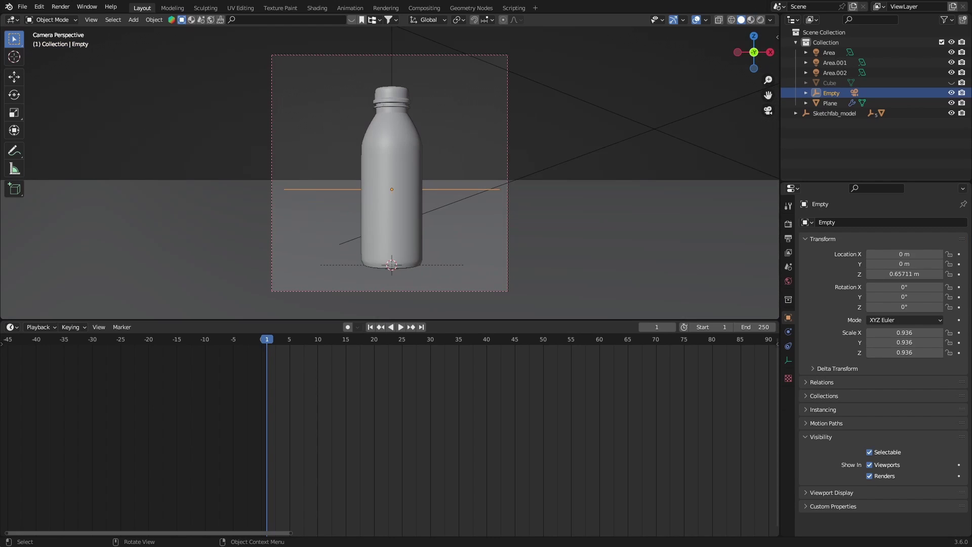
pyautogui.press('z')
pyautogui.press('i')
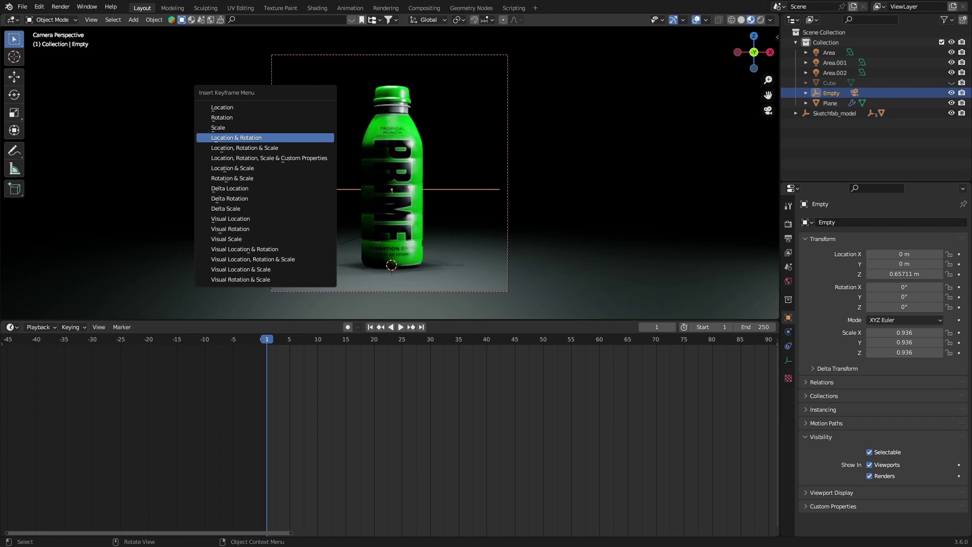
pyautogui.press('Return')
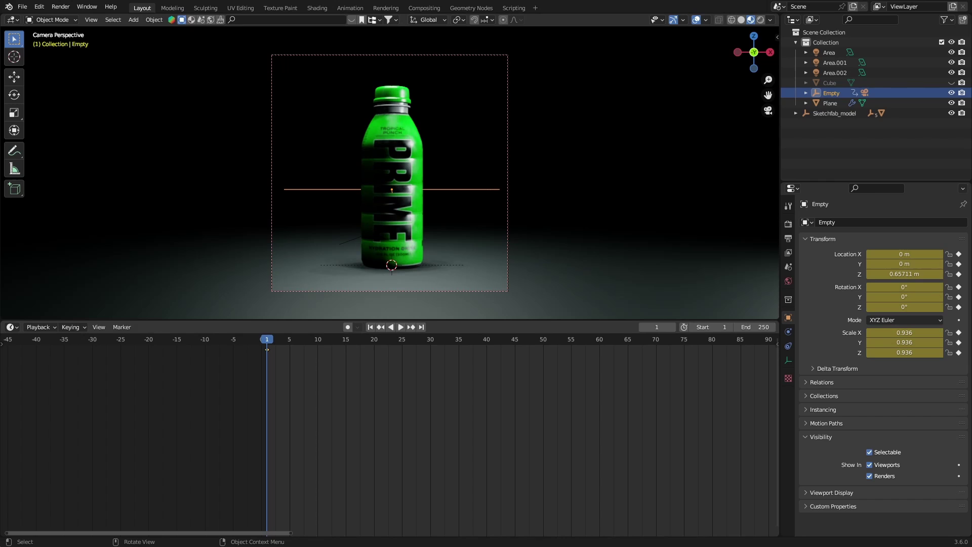
# At frame 10, scale the camera's Empty to about 1.047 and move it to about X -0.038 m, Z 0.972 m.
pyautogui.press('space')
pyautogui.press('space')
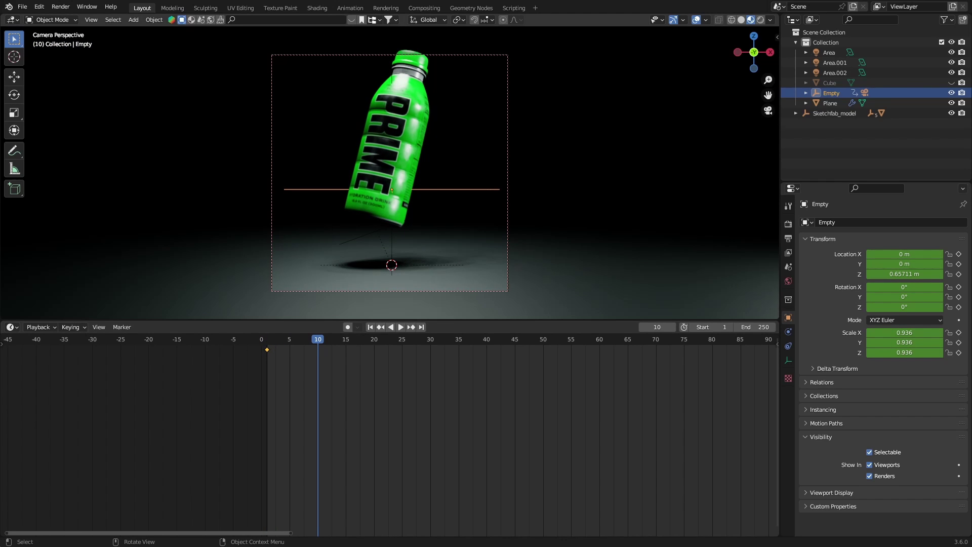
pyautogui.press('s')
pyautogui.press('Return')
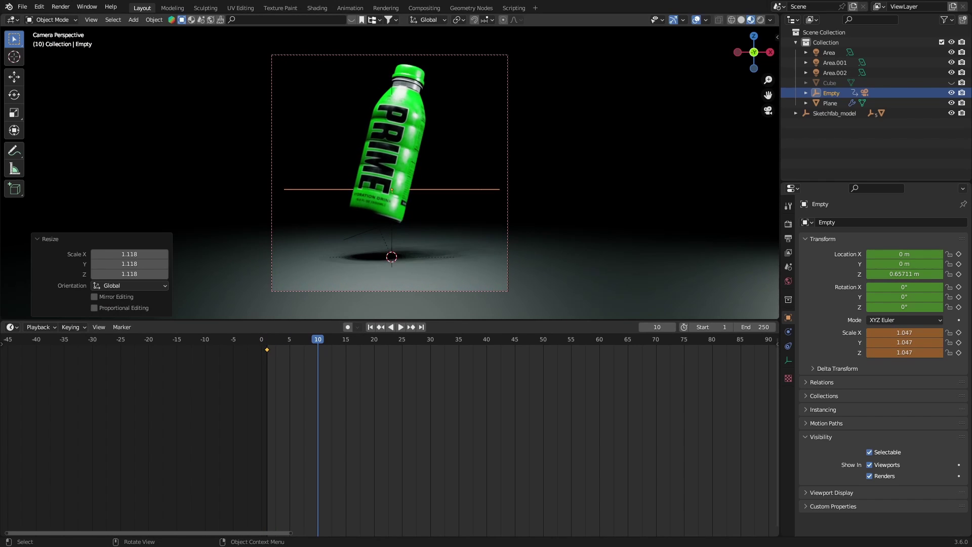
pyautogui.press('g')
pyautogui.press('z')
pyautogui.press('Return')
pyautogui.press('g')
pyautogui.press('Return')
# Scale the Empty down to about 0.888 and reposition it to about X -0.010 m, Z 0.981 m to frame the bottle.
pyautogui.press('s')
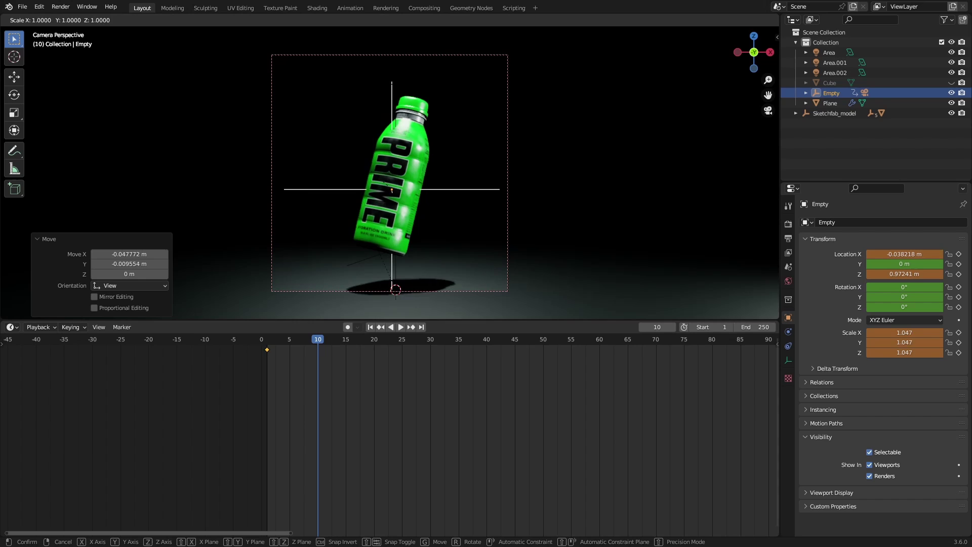
pyautogui.press('Return')
pyautogui.press('g')
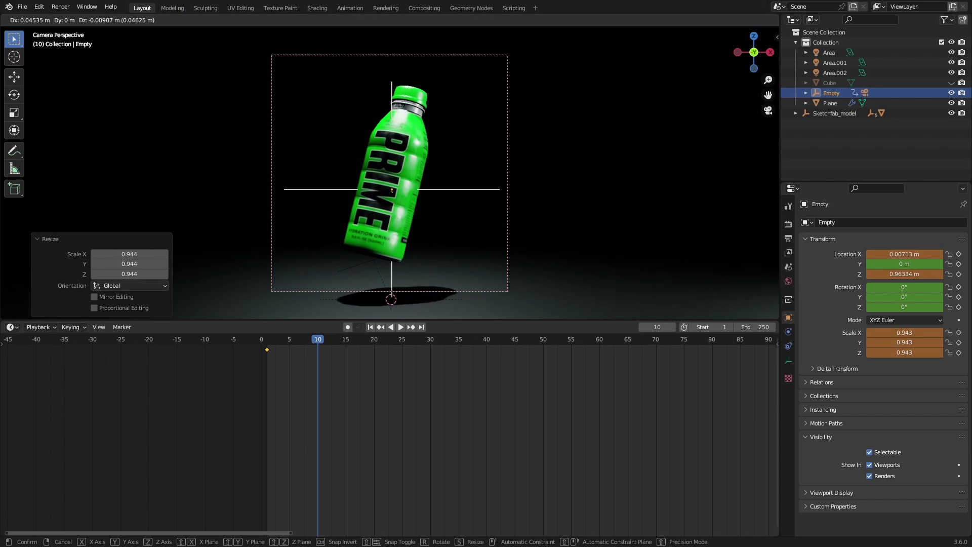
pyautogui.press('Return')
pyautogui.press('s')
pyautogui.press('Return')
pyautogui.press('g')
pyautogui.press('Return')
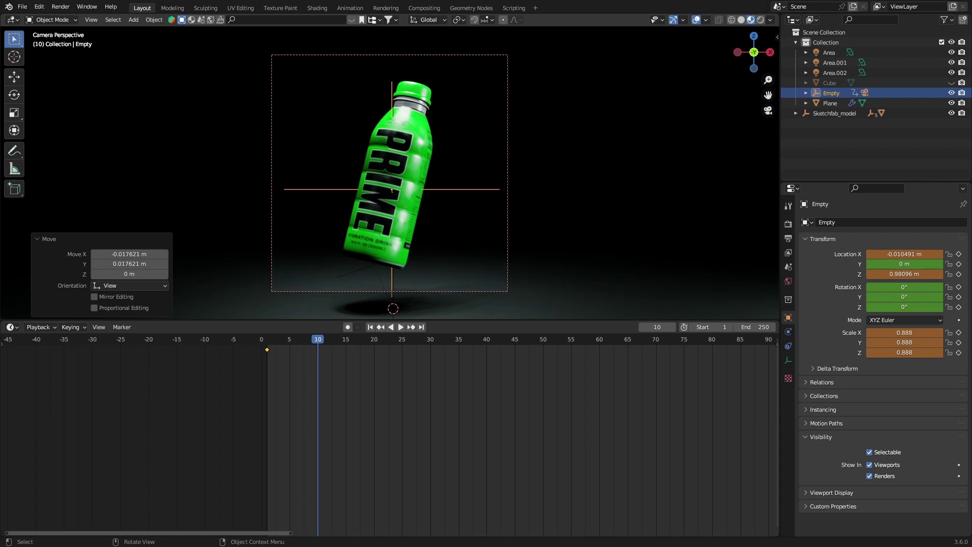
# Fine-tune the Empty to about X -0.011 m and scale 0.848, and insert a Location, Rotation & Scale keyframe at frame 10.
pyautogui.press('g')
pyautogui.press('Return')
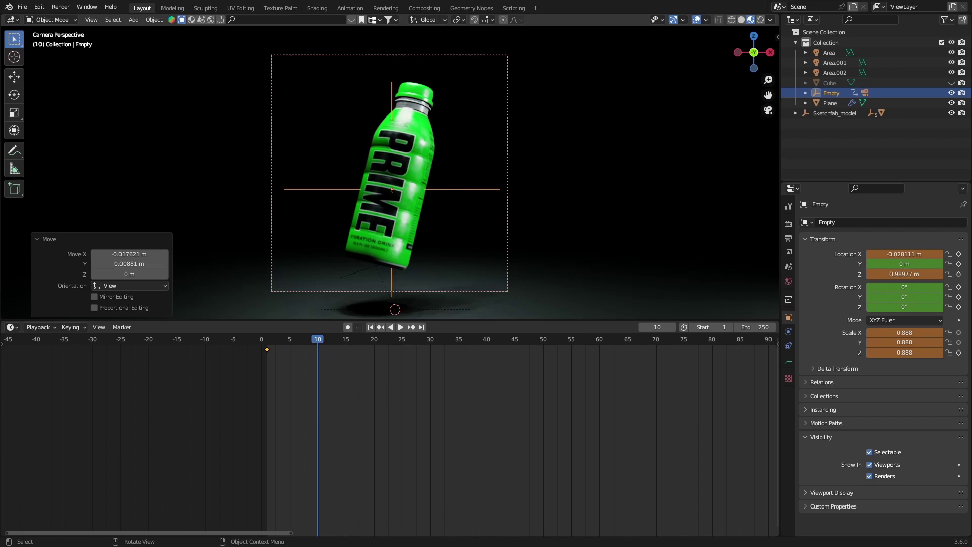
pyautogui.press('s')
pyautogui.press('Return')
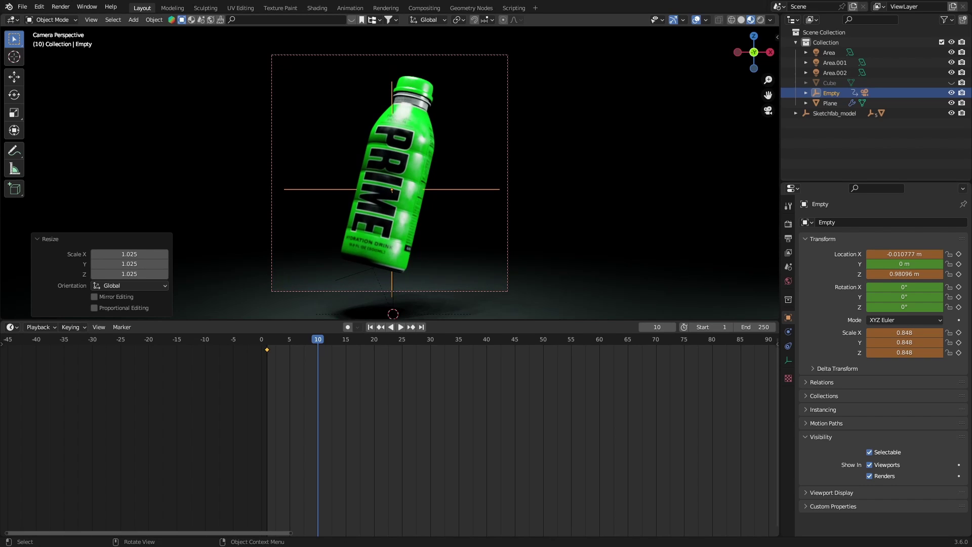
pyautogui.press('i')
pyautogui.press('Return')
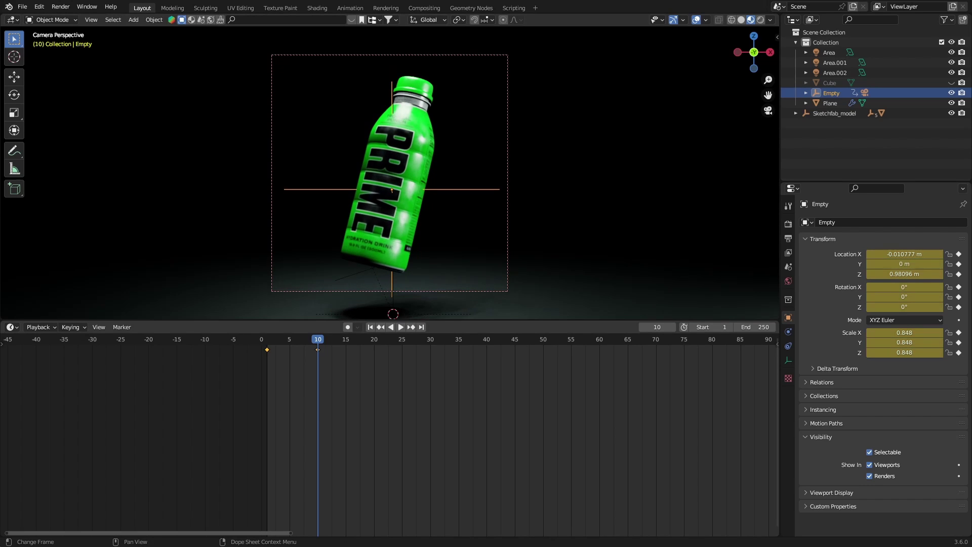
# Insert a Location, Rotation & Scale keyframe for the Empty at frame 7.
pyautogui.press('Left')
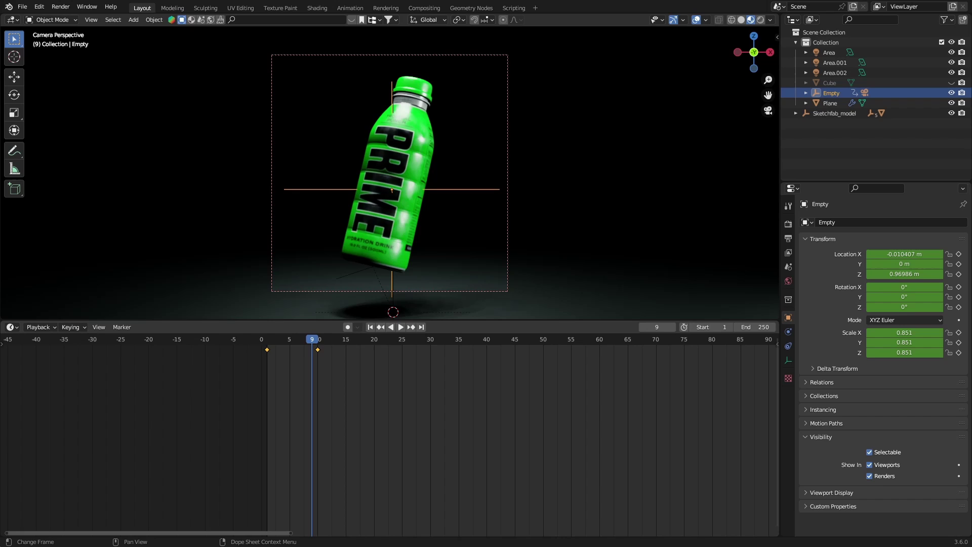
pyautogui.press('Left')
pyautogui.press('Left')
pyautogui.press('i')
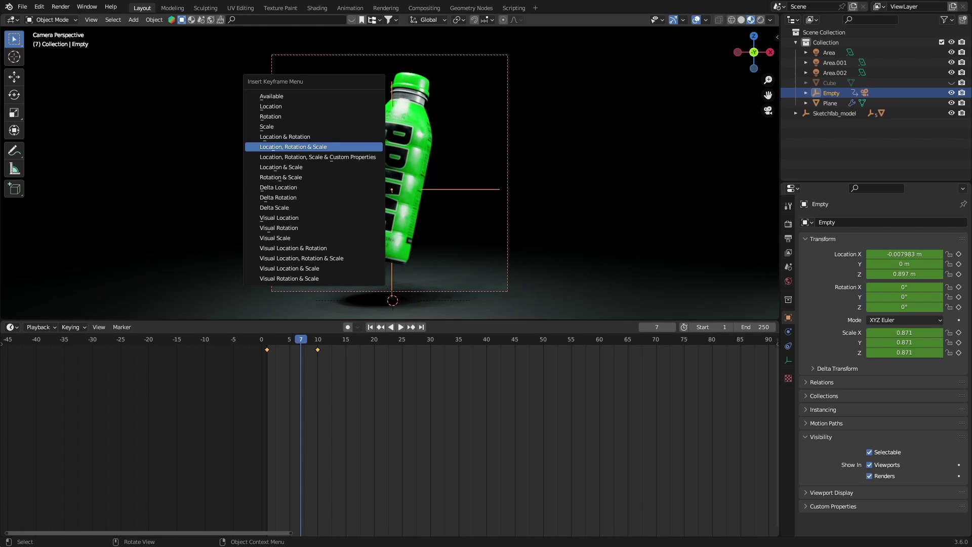
pyautogui.press('Return')
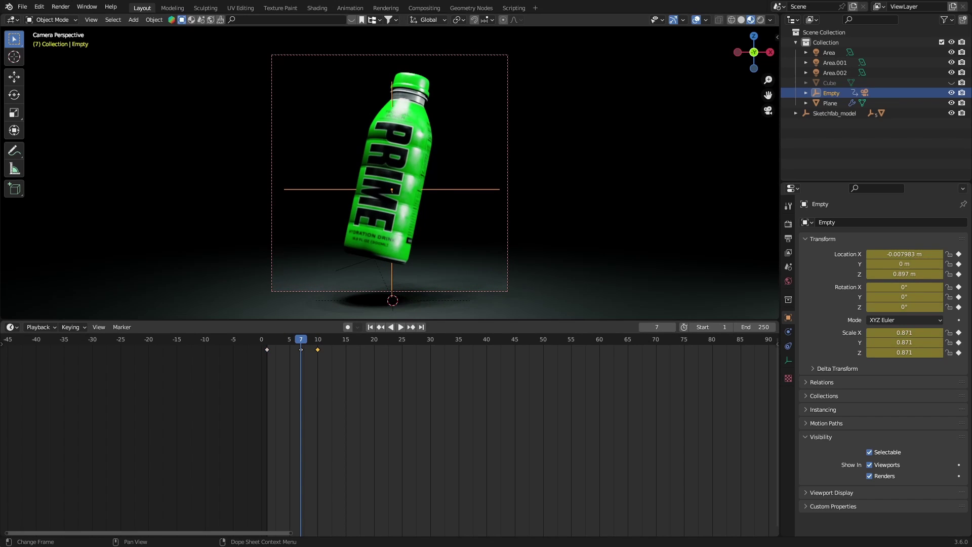
# Move the Empty's frame 10 keyframe to frame 30 and play the animation back from frame 1.
pyautogui.moveTo(318, 349); pyautogui.dragTo(430, 350)
pyautogui.click(267, 339)
pyautogui.press('space')
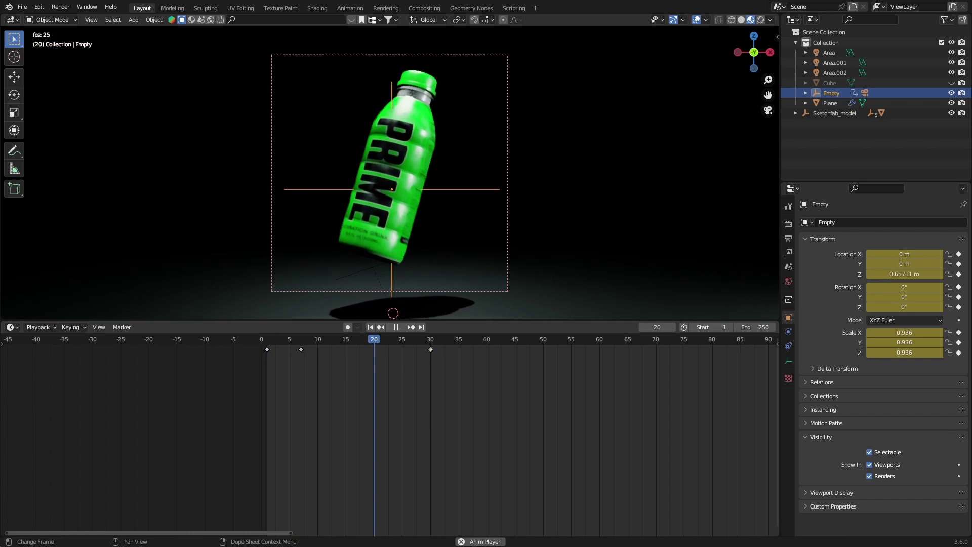
pyautogui.press('space')
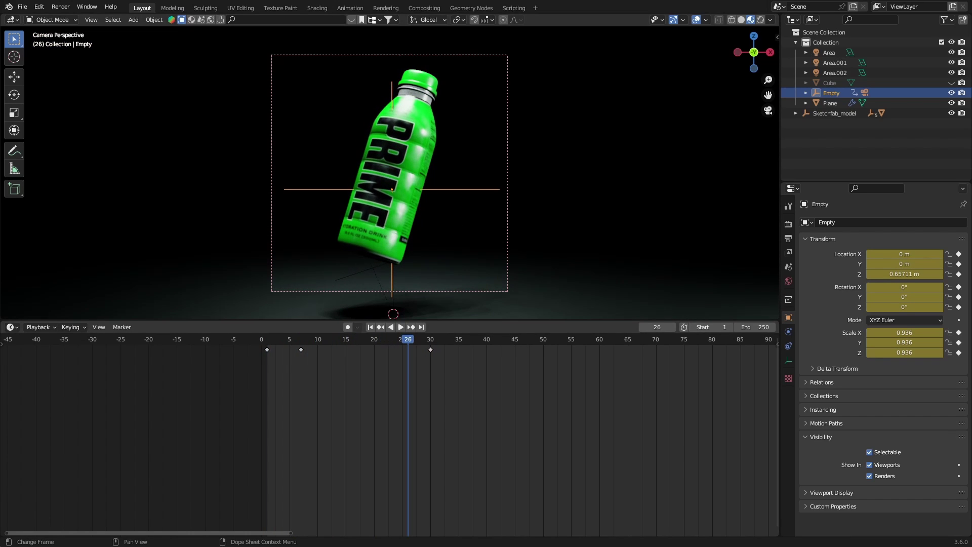
pyautogui.hotkey('shift', 'Left')
pyautogui.press('space')
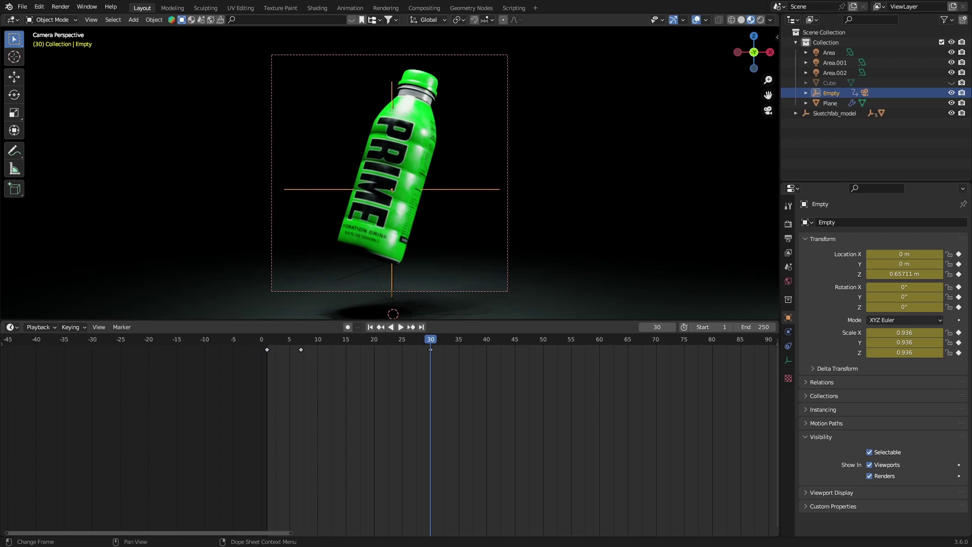
# At frame 38, freely rotate the Empty to about X -10.8°, Y 5.6°, Z 54.7° to orbit the camera around the bottle.
pyautogui.moveTo(430, 436); pyautogui.dragTo(321, 436, button='middle')
pyautogui.moveTo(371, 340); pyautogui.dragTo(341, 339, button='middle')
pyautogui.moveTo(341, 339); pyautogui.dragTo(335, 340)
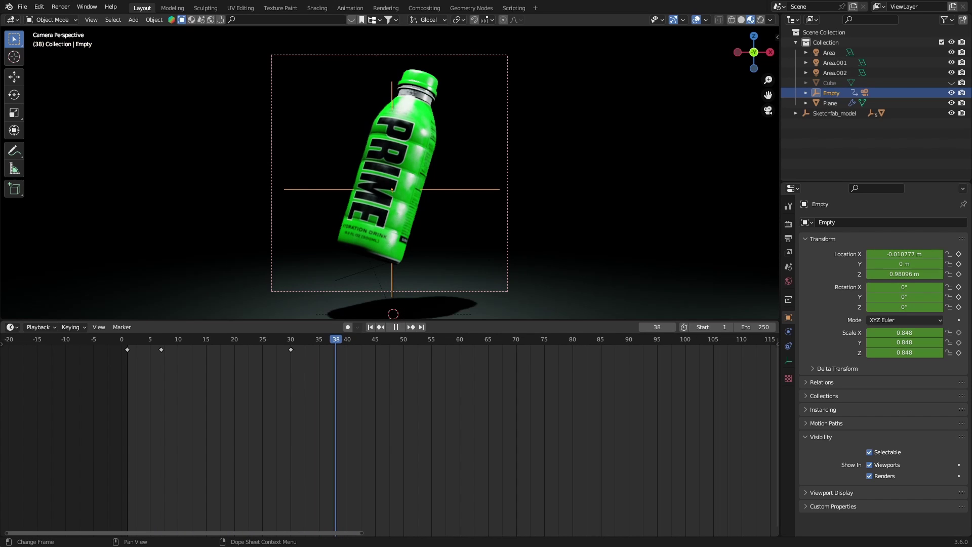
pyautogui.press('r')
pyautogui.press('r')
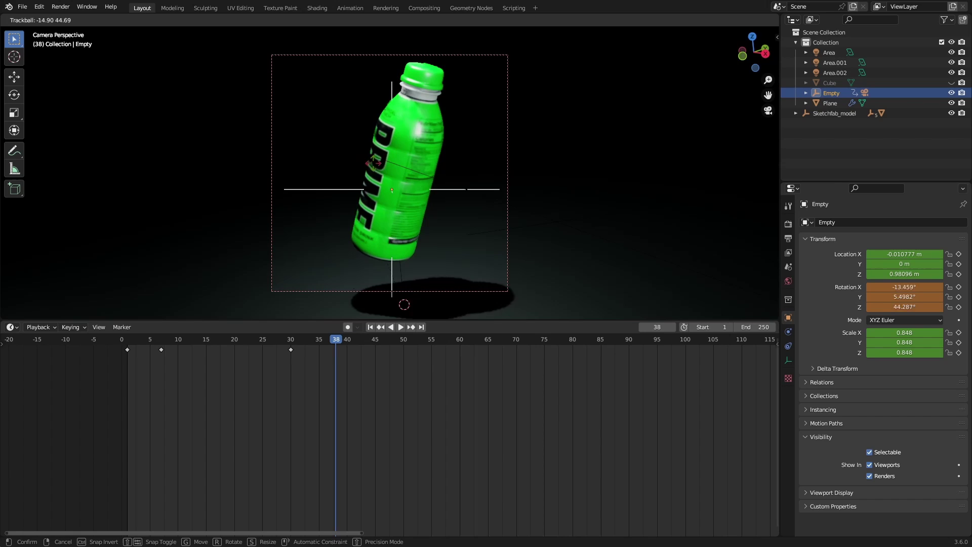
pyautogui.click(355, 208)
# Shrink the Empty to about 0.45, raise it to about Z 1.474 m and freely rotate it to bring the label's front into view.
pyautogui.press('s')
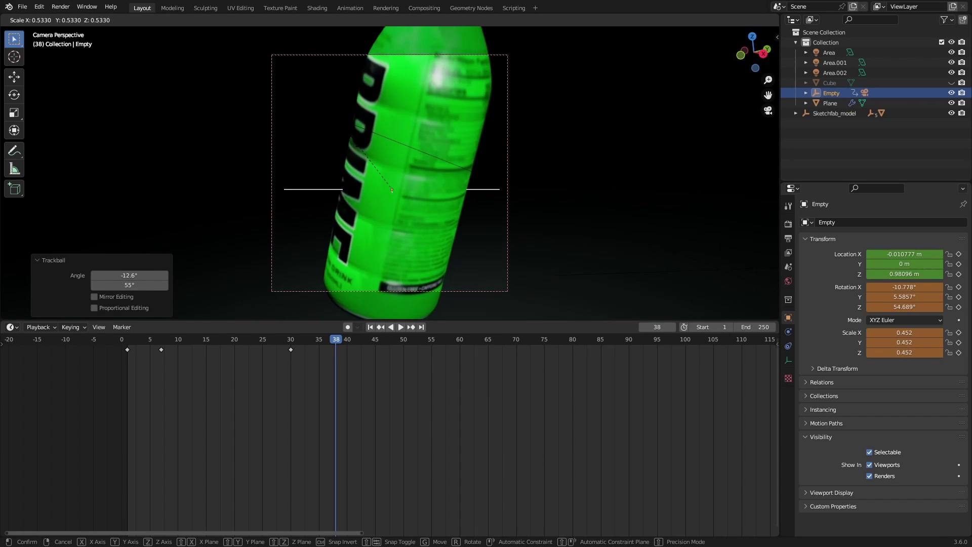
pyautogui.press('Return')
pyautogui.press('g')
pyautogui.press('Return')
pyautogui.press('r')
pyautogui.press('r')
pyautogui.press('Return')
# Scale the Empty to about 0.252 and rotate it to about X -22.9°, Y -2.5°, Z 24.2° for a close-up of the bottle's neck.
pyautogui.press('s')
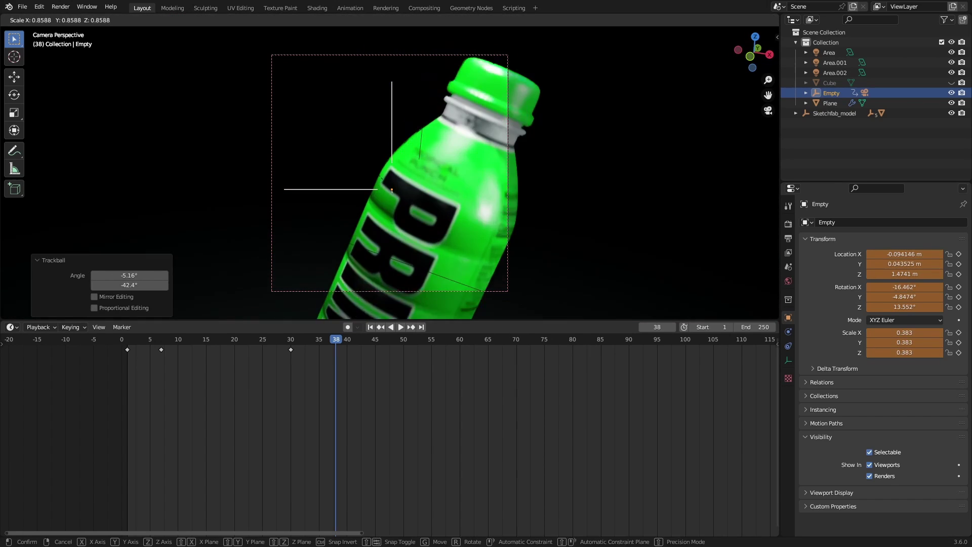
pyautogui.press('Return')
pyautogui.press('r')
pyautogui.press('r')
pyautogui.press('Return')
pyautogui.press('s')
pyautogui.press('Return')
pyautogui.press('r')
pyautogui.press('r')
pyautogui.press('Return')
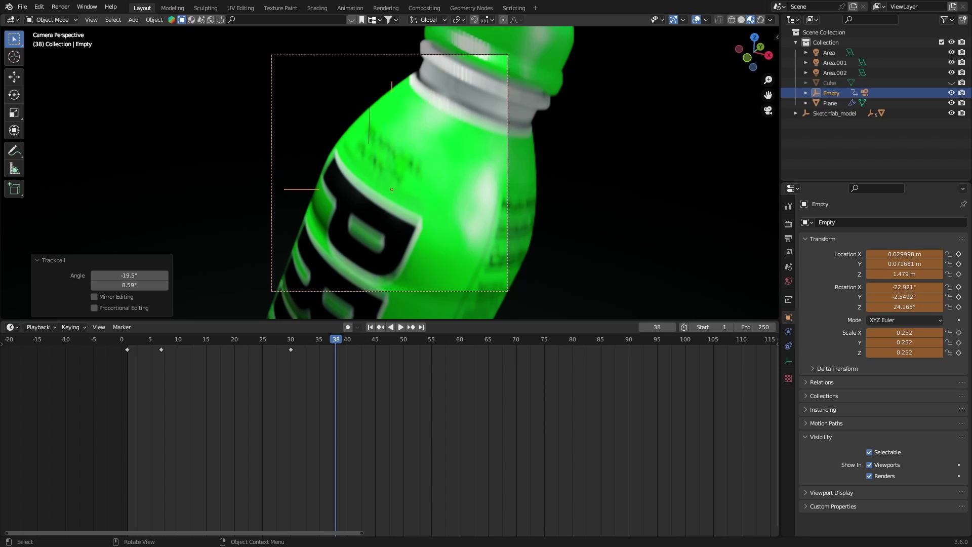
# Insert a Location, Rotation & Scale keyframe for the Empty at frame 38 and play back the close-up move from frame 28.
pyautogui.press('i')
pyautogui.click(324, 115)
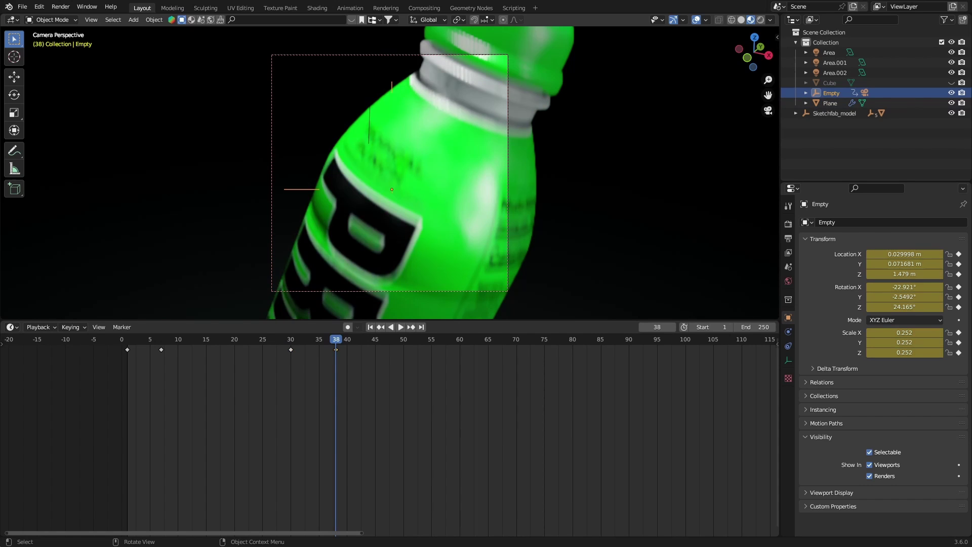
pyautogui.click(280, 339)
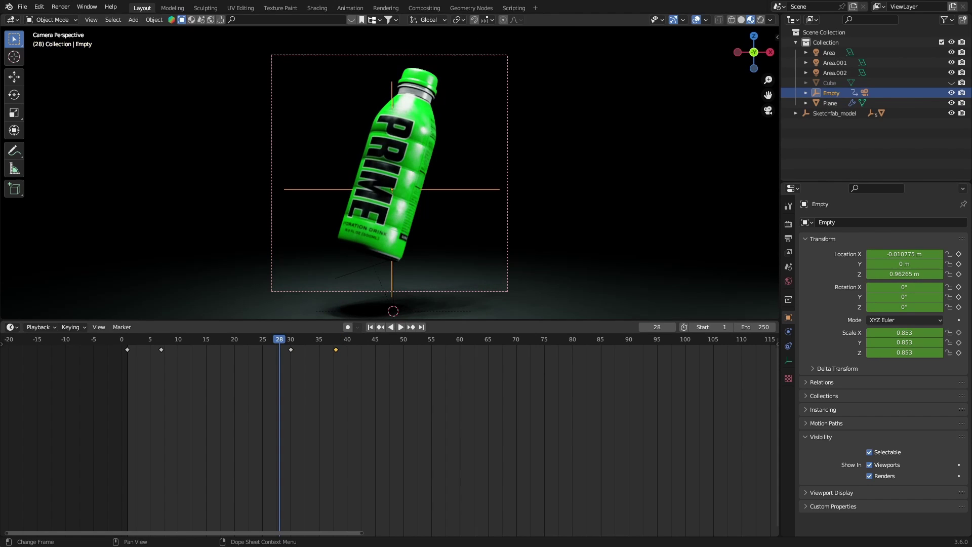
pyautogui.press('space')
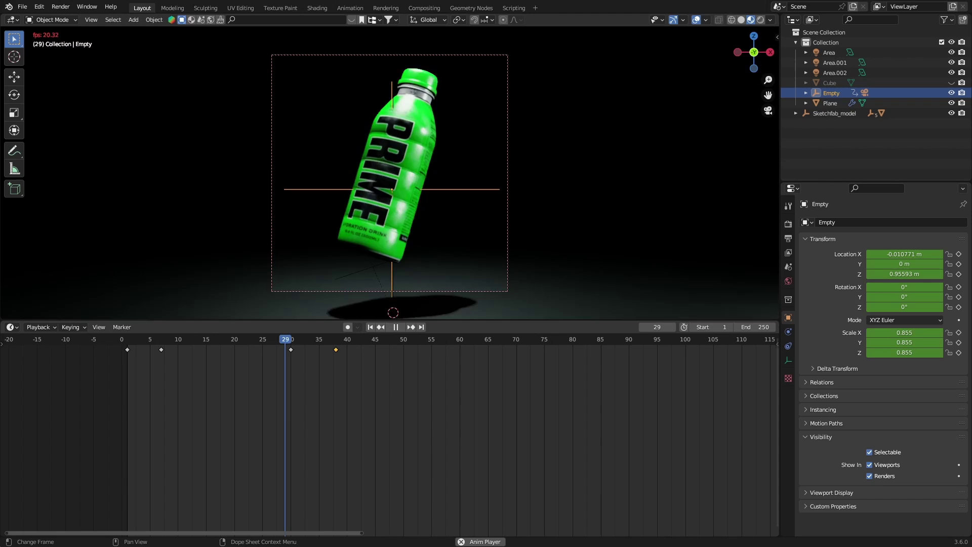
pyautogui.press('space')
pyautogui.press('Down')
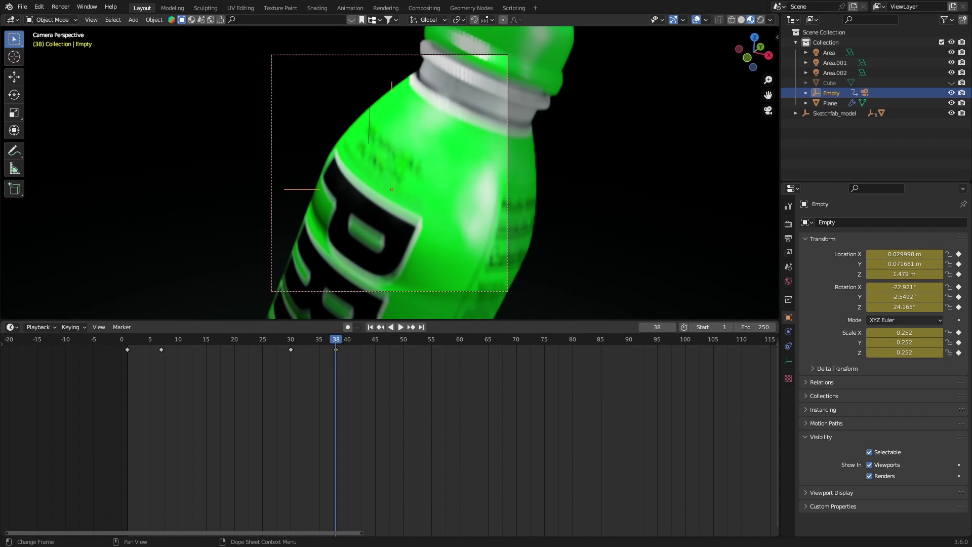
# Freely rotate the Empty to about X -20.1°, Y 1.5°, Z 34.3° and insert a Location, Rotation & Scale keyframe at frame 38.
pyautogui.press('r')
pyautogui.press('r')
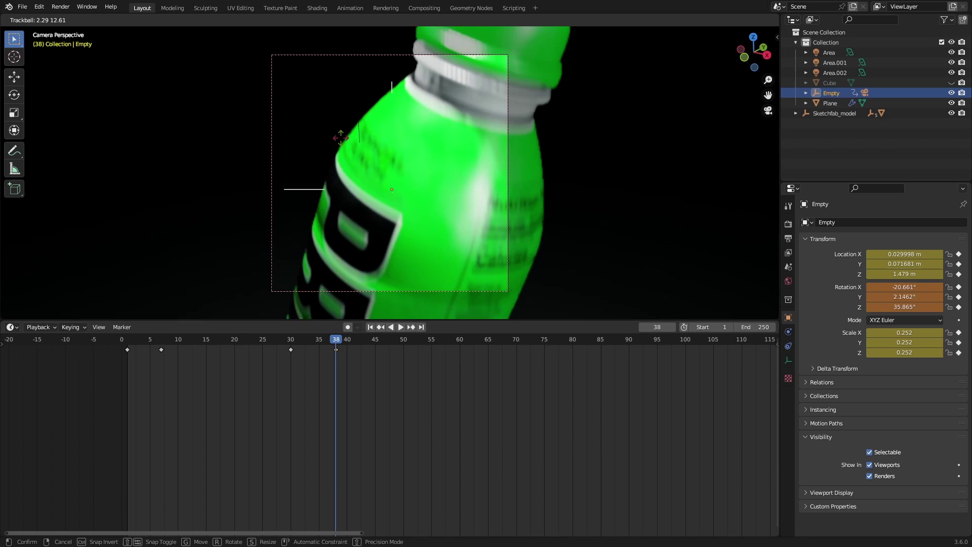
pyautogui.press('Return')
pyautogui.press('i')
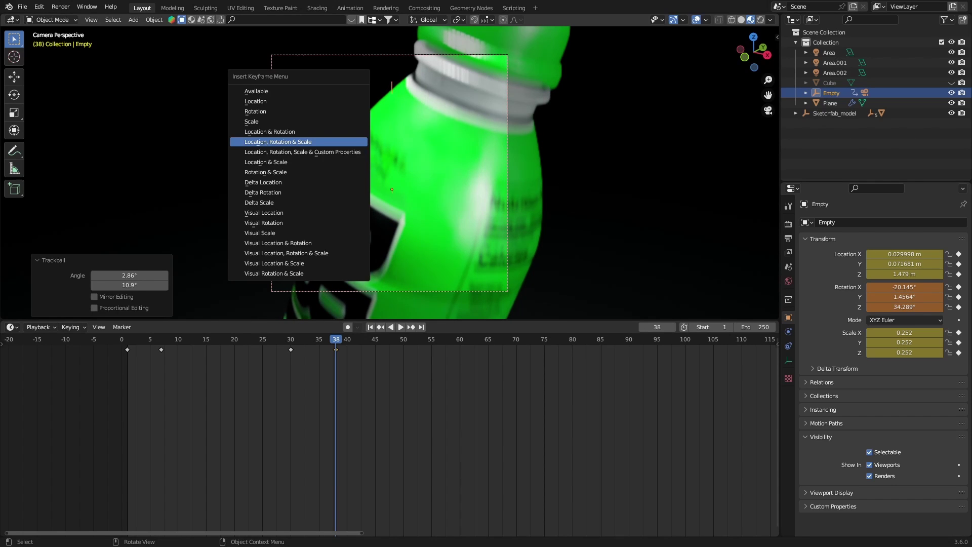
pyautogui.press('Return')
# Insert a Location, Rotation & Scale keyframe for the Empty's in-between pose at frame 36.
pyautogui.press('space')
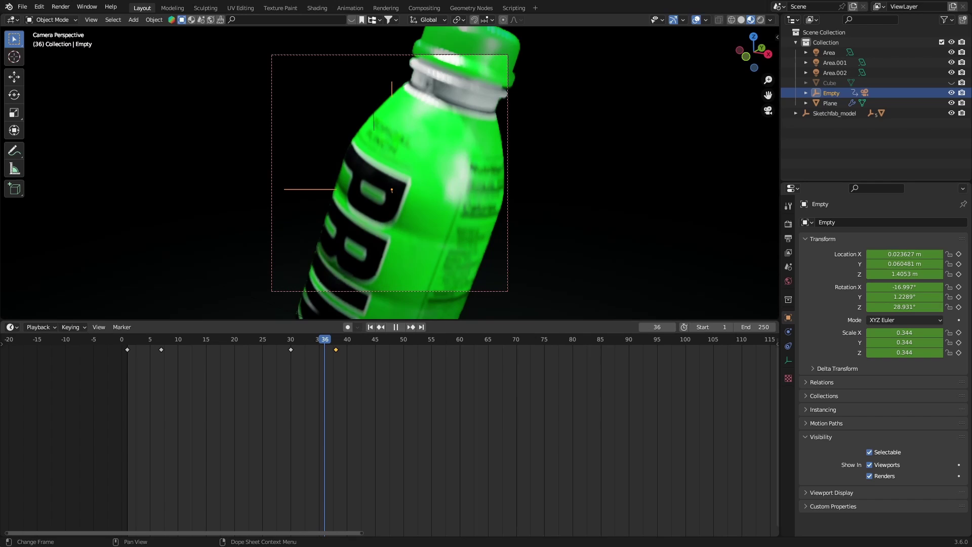
pyautogui.press('space')
pyautogui.press('i')
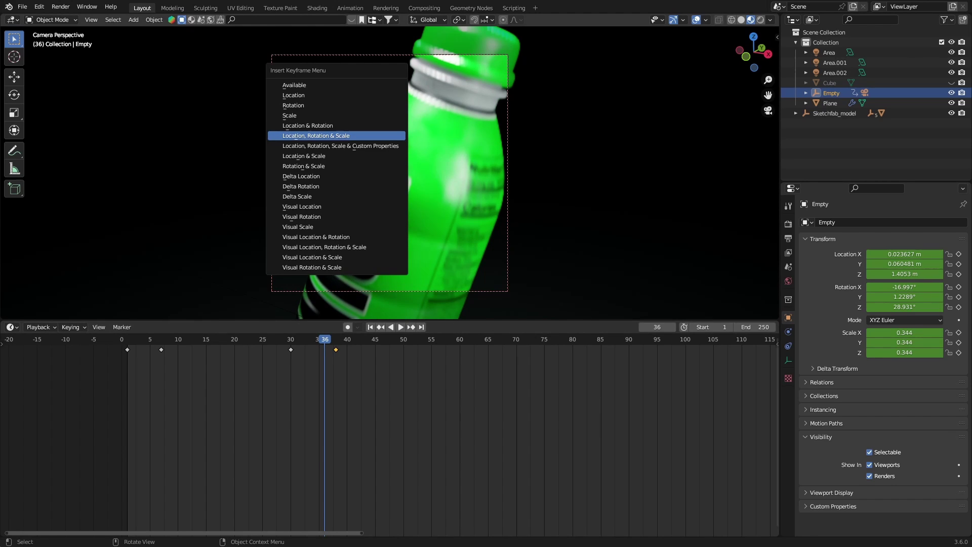
pyautogui.press('Return')
# Move the Empty's frame 38 keyframe to frame 60 and the frame 36 keyframe to frame 38, and play back the animation.
pyautogui.press('space')
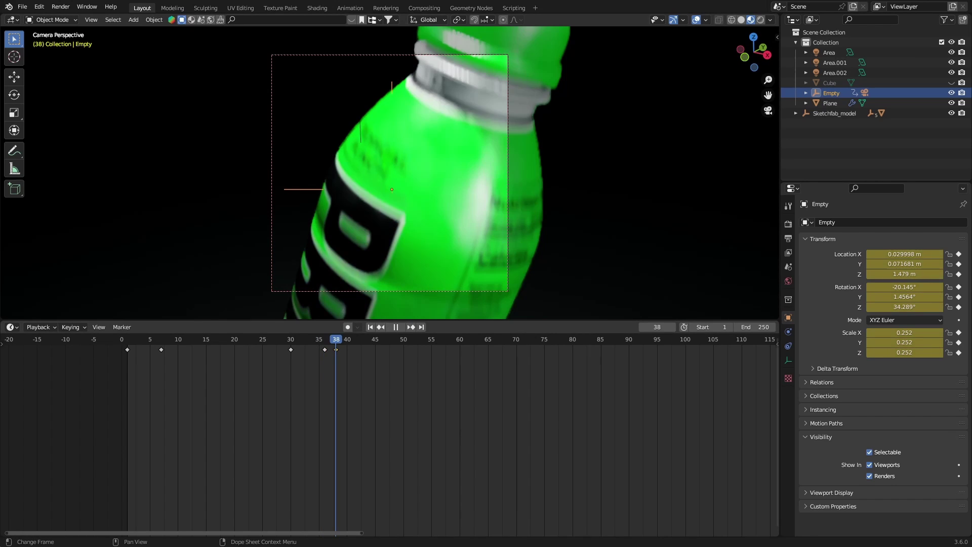
pyautogui.press('space')
pyautogui.press('g')
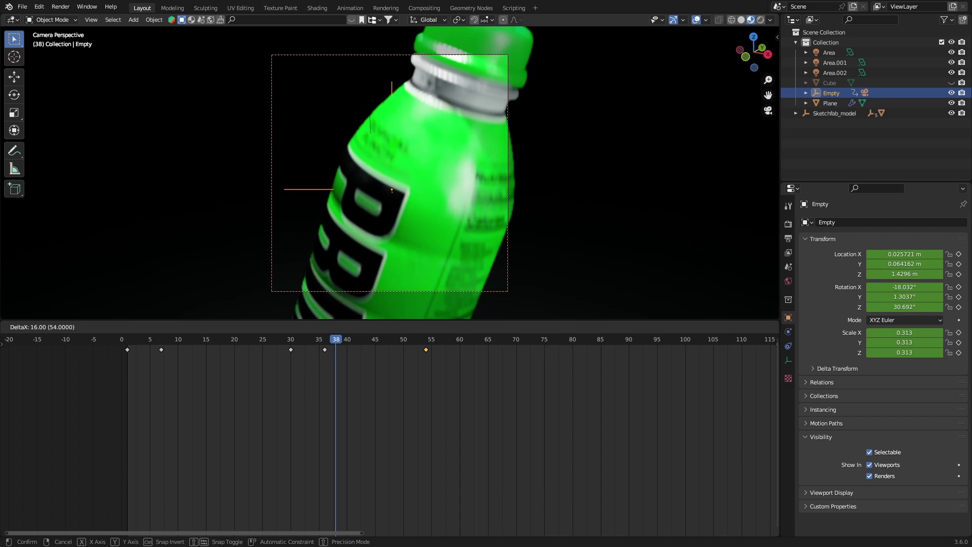
pyautogui.press('Return')
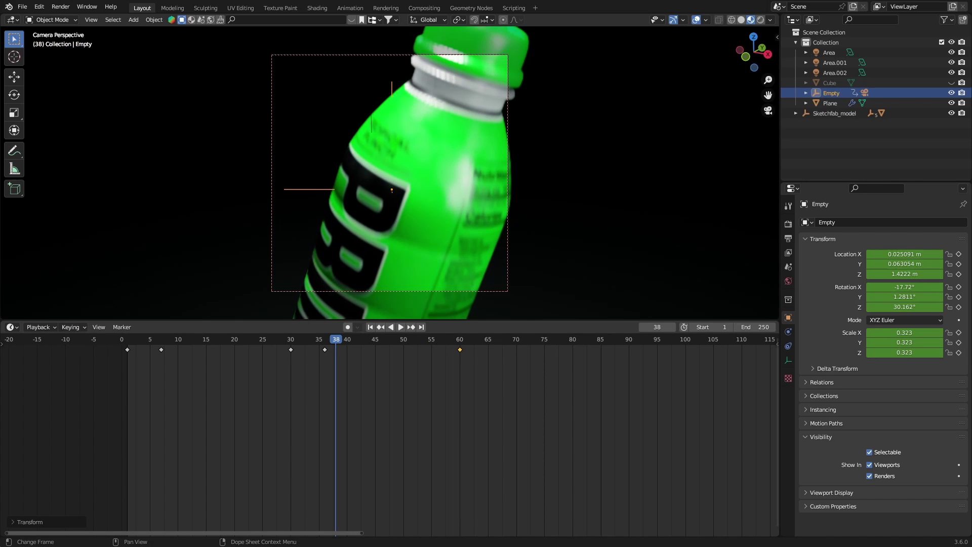
pyautogui.moveTo(324, 349); pyautogui.dragTo(336, 349)
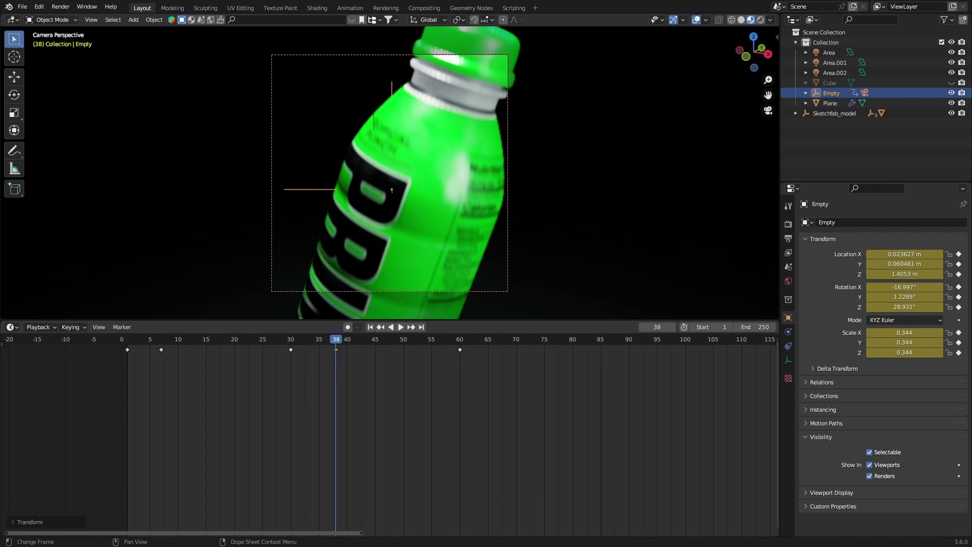
pyautogui.hotkey('shift', 'Left')
pyautogui.press('space')
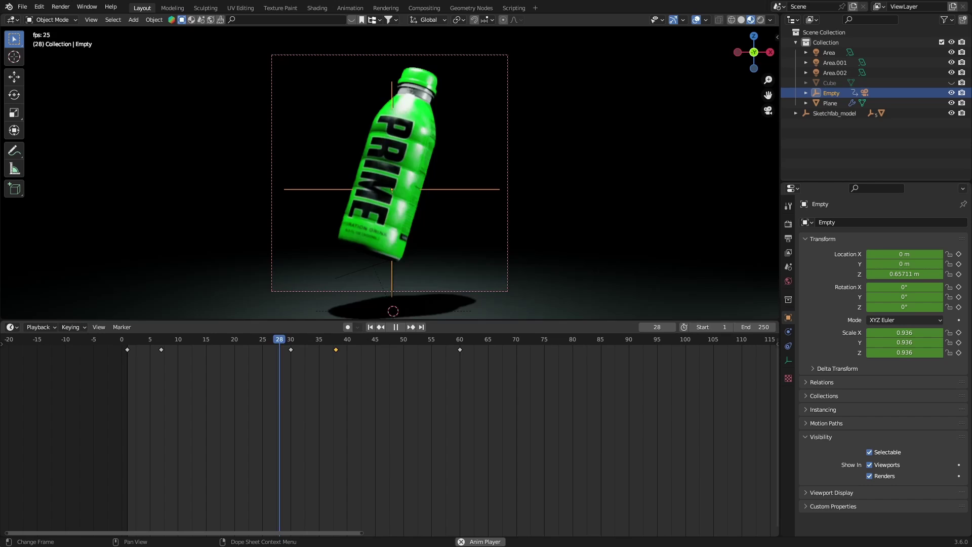
pyautogui.press('space')
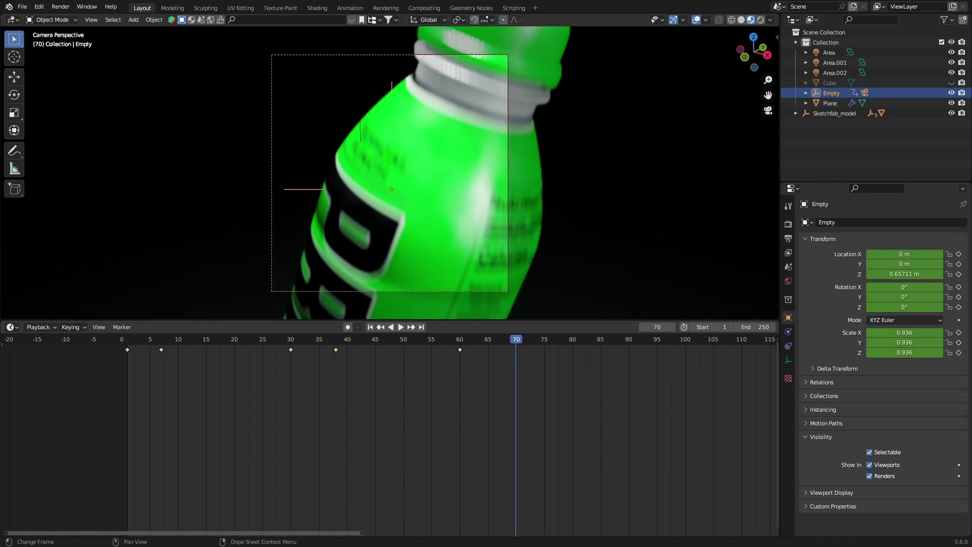
# Move the Empty's keyframe at frame 60 to frame 50 and play back the camera move.
pyautogui.click(460, 350)
pyautogui.press('g')
pyautogui.click(403, 350)
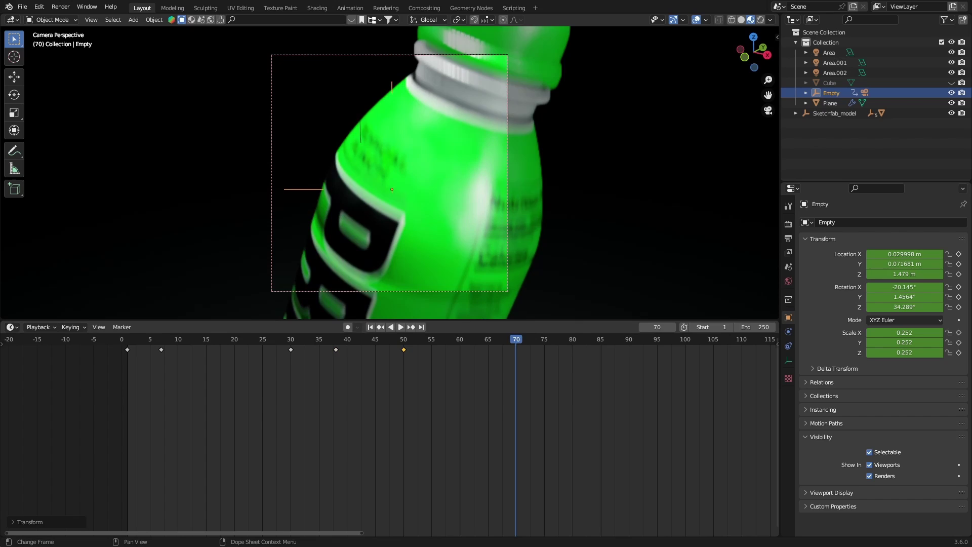
pyautogui.click(240, 339)
pyautogui.press('space')
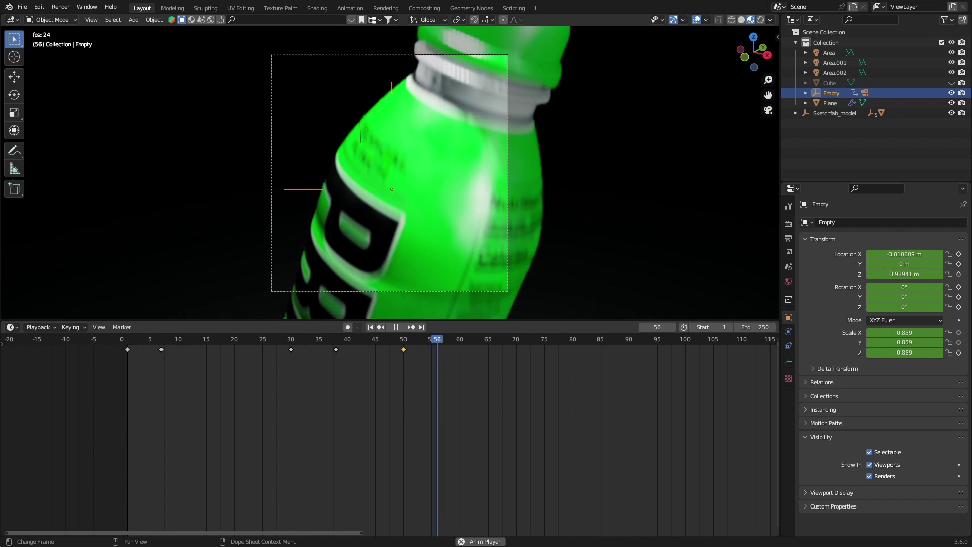
pyautogui.press('space')
# Insert a Location, Rotation & Scale keyframe at frame 42 and move it onto frame 38, replacing the keyframe there.
pyautogui.moveTo(392, 340); pyautogui.dragTo(358, 339)
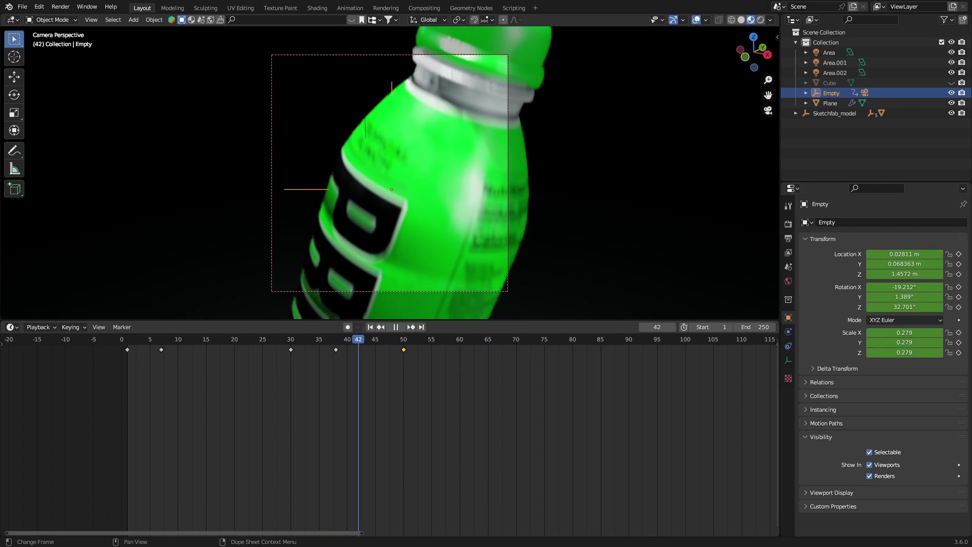
pyautogui.press('i')
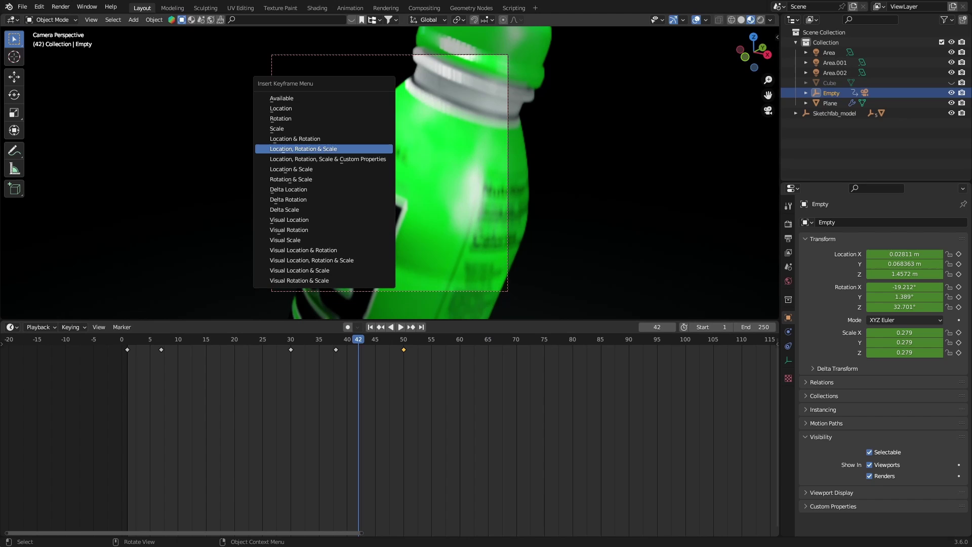
pyautogui.press('Return')
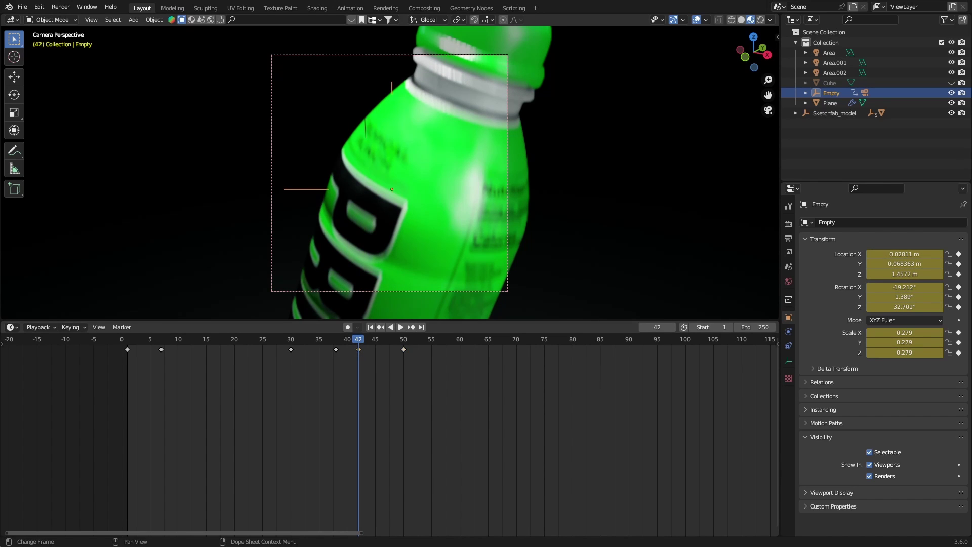
pyautogui.press('g')
pyautogui.press('Return')
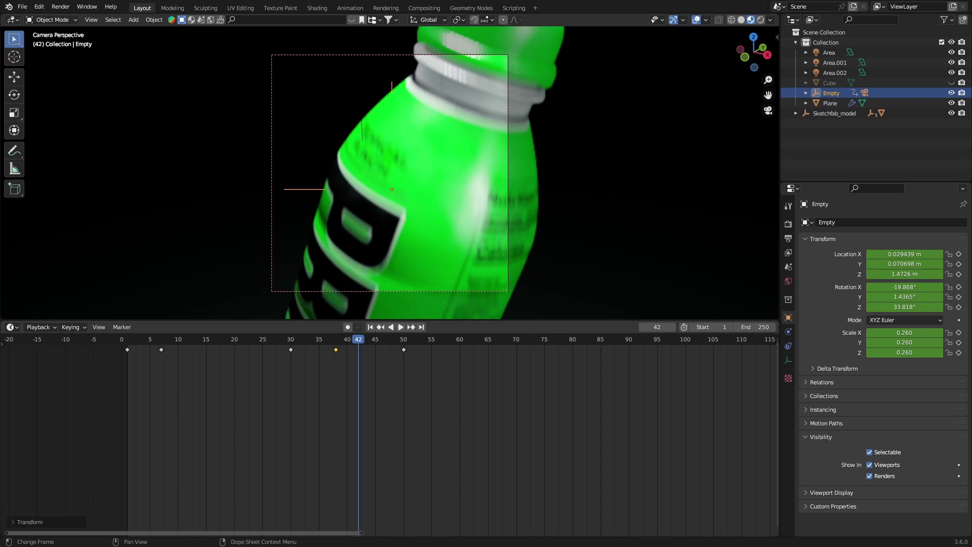
# Play back the animation from the first frame to check the timing of the camera's close-up move.
pyautogui.hotkey('shift', 'Left')
pyautogui.press('space')
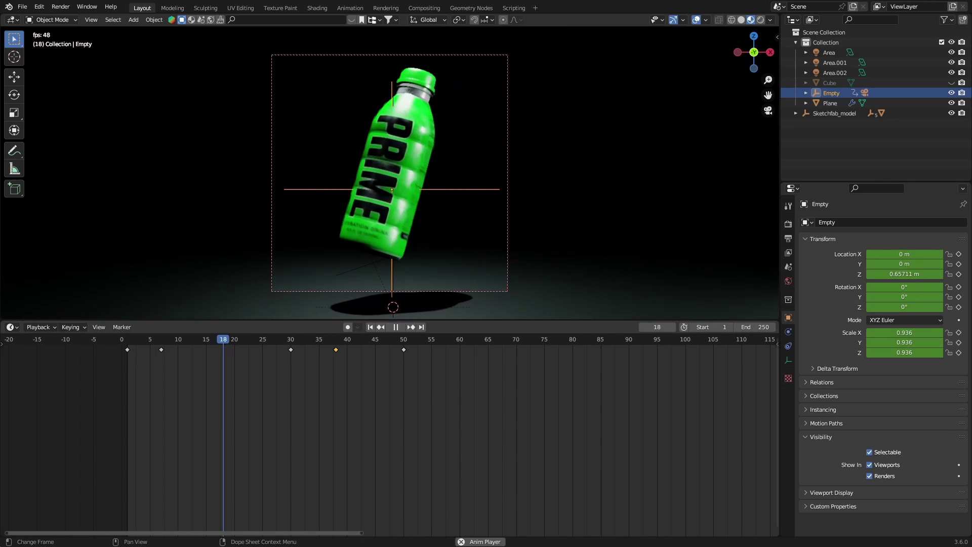
pyautogui.press('space')
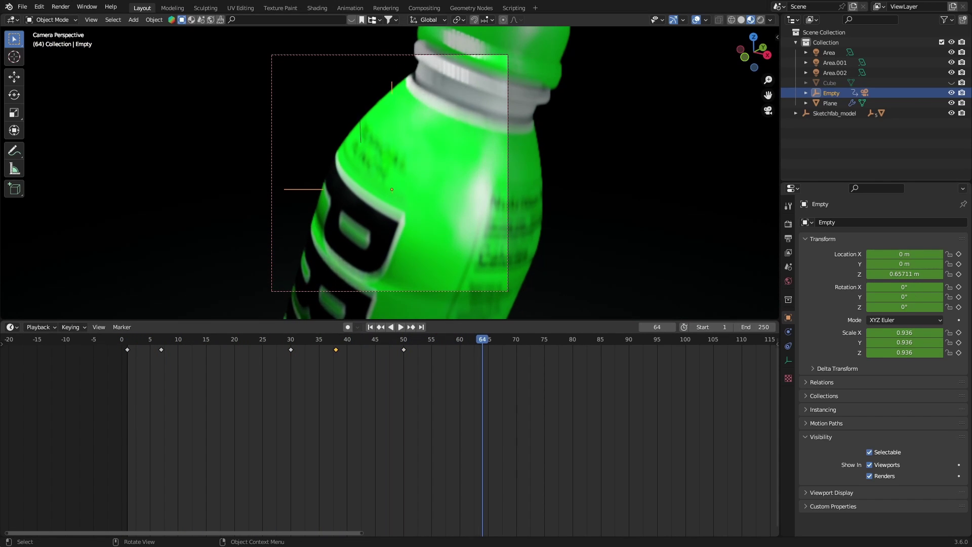
# At frame 60, swing the Empty around to view the label from below and enlarge it to about 0.317.
pyautogui.moveTo(482, 339); pyautogui.dragTo(460, 339)
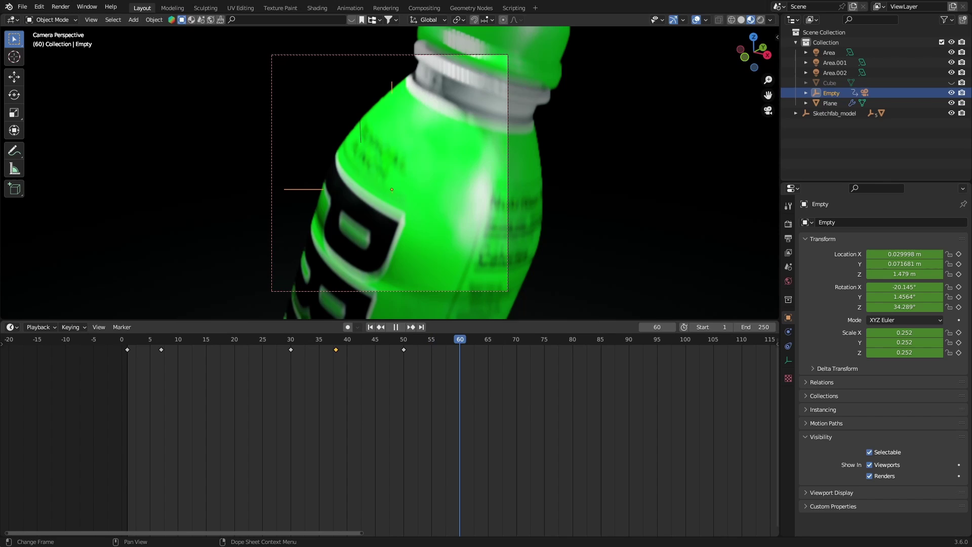
pyautogui.press('r')
pyautogui.press('r')
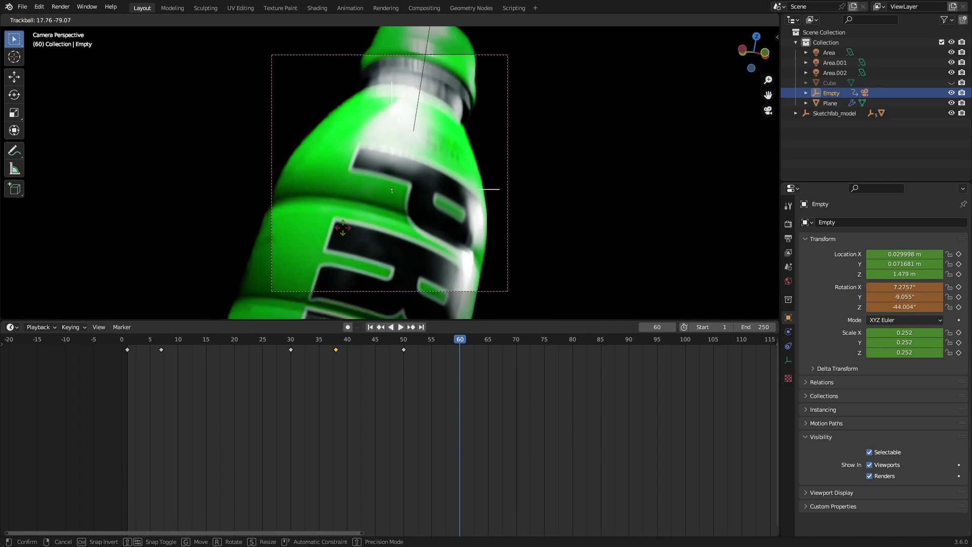
pyautogui.press('r')
pyautogui.press('r')
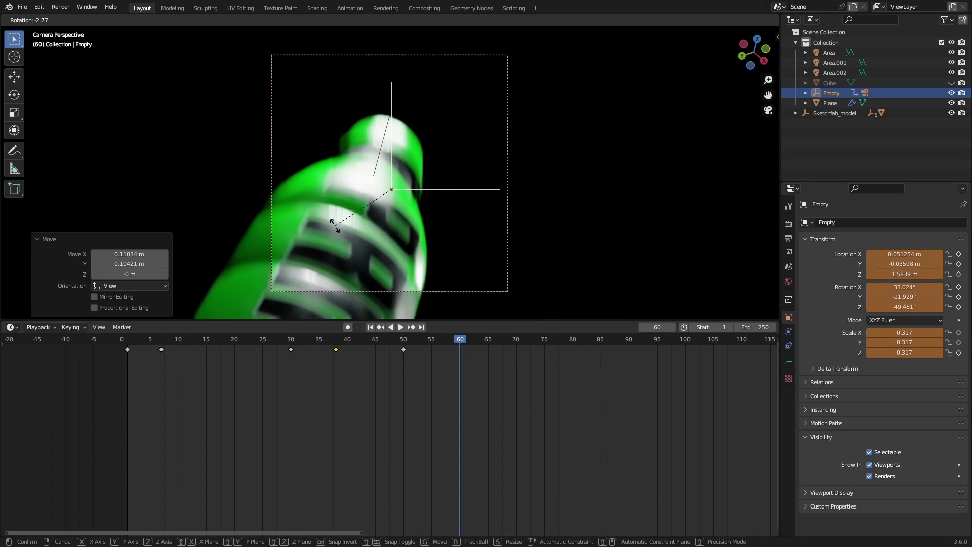
pyautogui.click(338, 220)
# Reposition the Empty and rotate it to about X 33.1°, Y -8.6°, Z -29.9° for a low angle on the bottle.
pyautogui.press('r')
pyautogui.click(322, 186)
pyautogui.press('g')
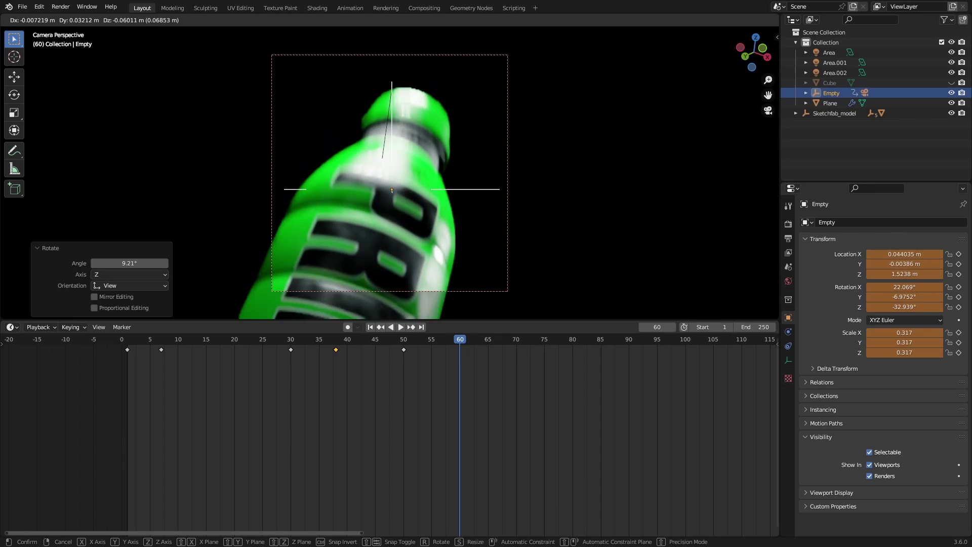
pyautogui.click(312, 213)
pyautogui.press('r')
pyautogui.press('r')
pyautogui.click(315, 215)
# Scale the Empty to about 0.270 to tighten the low-angle framing of the bottle.
pyautogui.press('s')
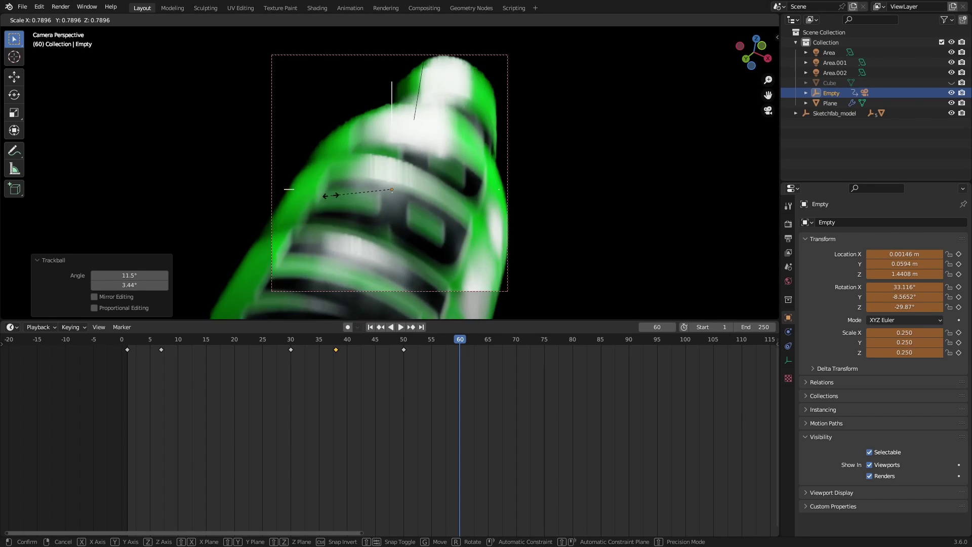
pyautogui.click(332, 210)
pyautogui.press('s')
pyautogui.click(329, 213)
# Move the Empty to about X -0.002, Y 0.005, Z 1.520 m and insert a Location, Rotation & Scale keyframe at frame 60.
pyautogui.press('g')
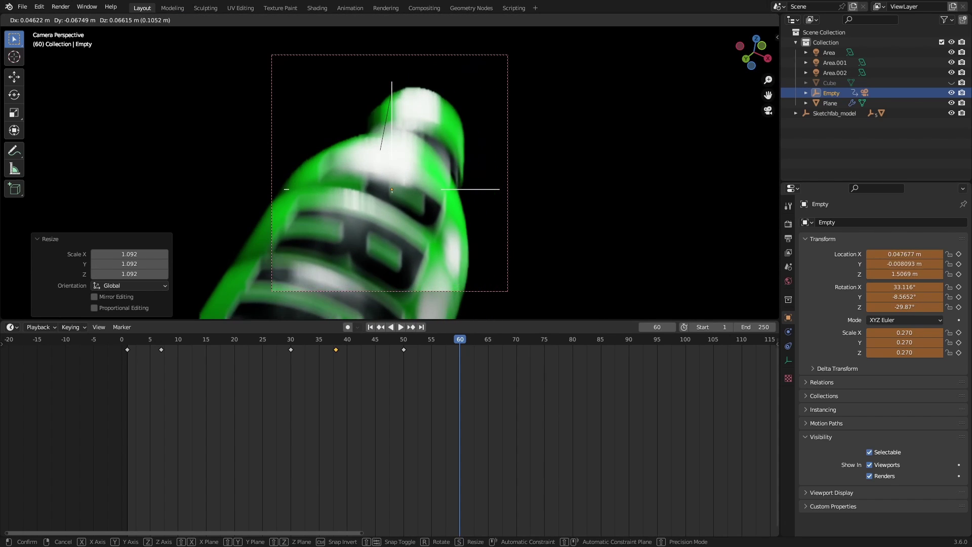
pyautogui.click(341, 199)
pyautogui.press('g')
pyautogui.click(338, 195)
pyautogui.press('i')
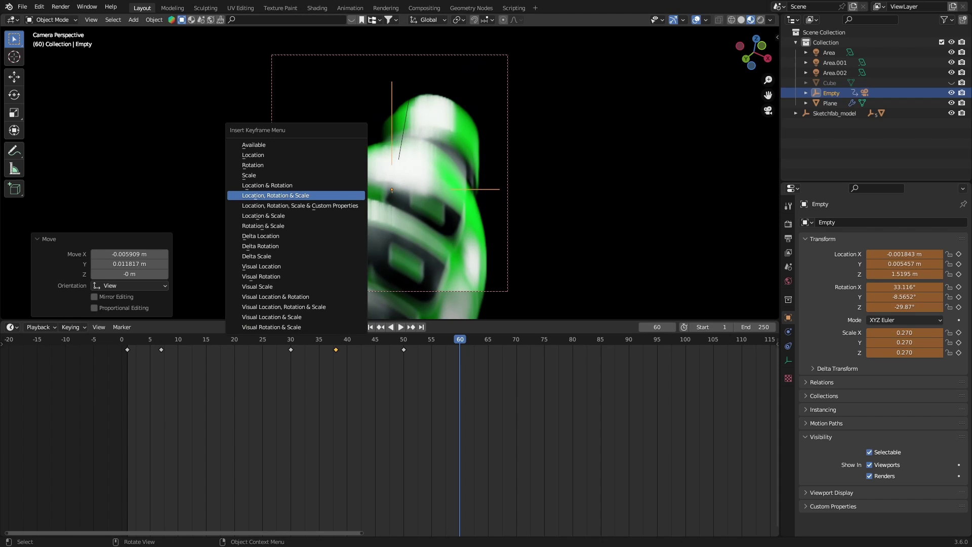
pyautogui.click(296, 195)
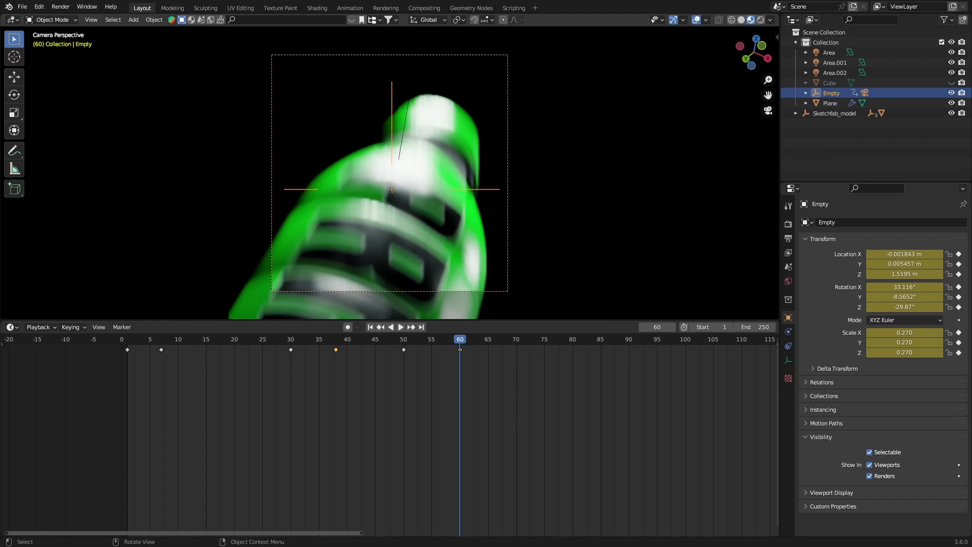
# Lower the Empty along Z and shift it to about X -0.024, Y 0.007, Z 1.364 m to reframe the bottle.
pyautogui.press('g')
pyautogui.press('z')
pyautogui.press('Return')
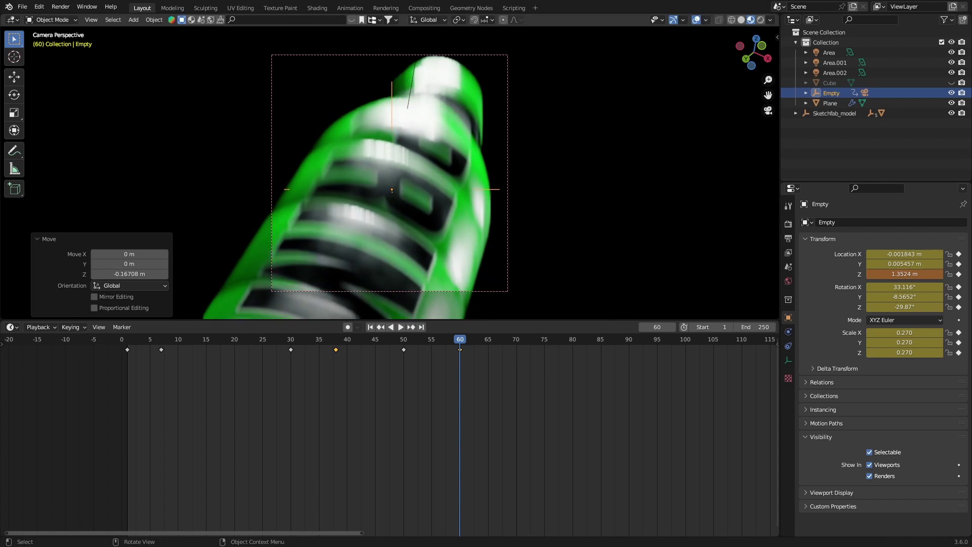
pyautogui.press('g')
pyautogui.press('Return')
# Scale the Empty to about 0.273 and update its Location, Rotation & Scale keyframe at frame 60.
pyautogui.press('s')
pyautogui.press('Return')
pyautogui.press('i')
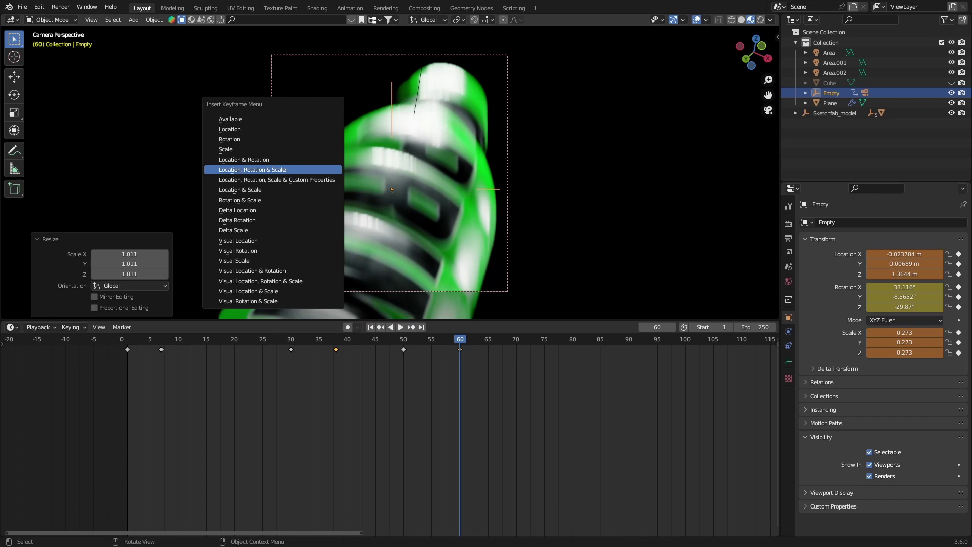
pyautogui.press('Return')
# Insert a Location, Rotation & Scale keyframe for the Empty at frame 56 and move that keyframe to frame 58.
pyautogui.press('Left')
pyautogui.press('Left')
pyautogui.press('Left')
pyautogui.press('Left')
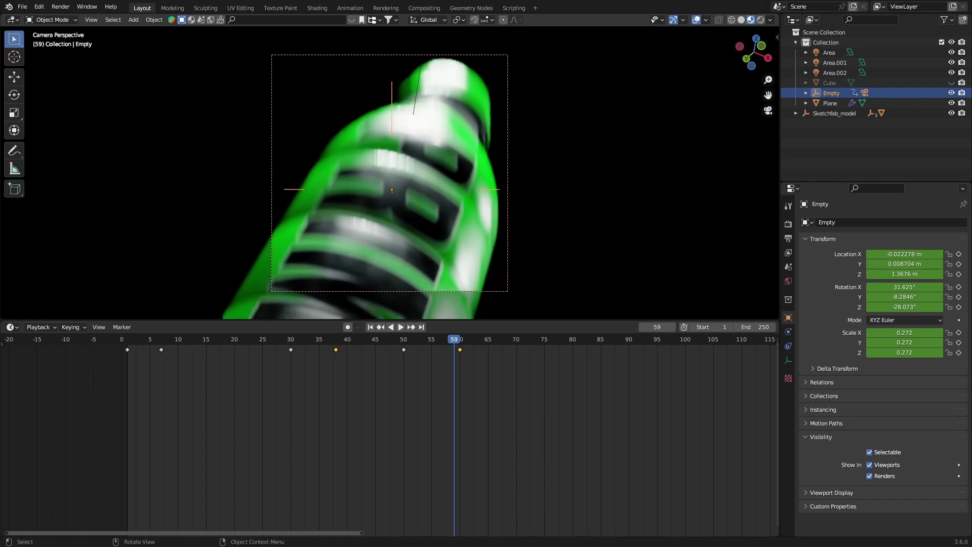
pyautogui.press('i')
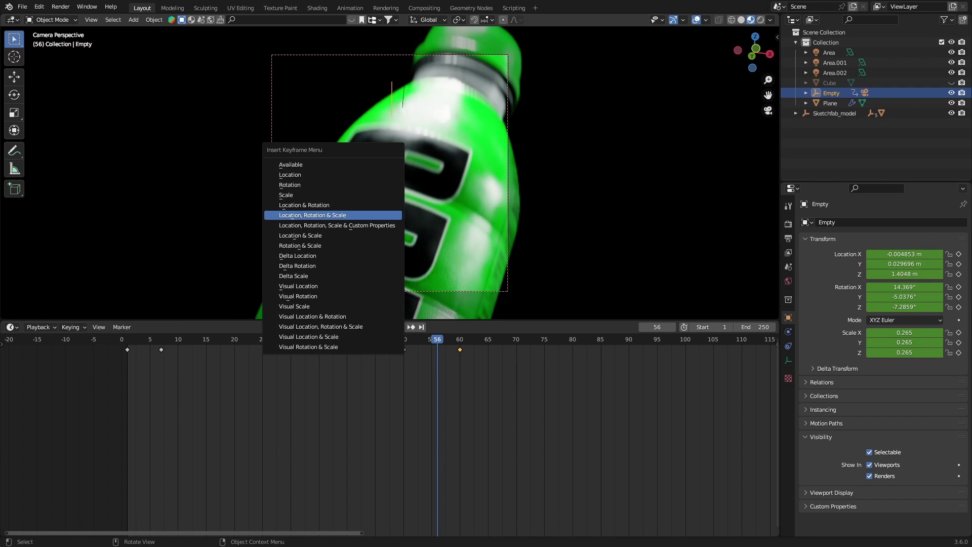
pyautogui.press('Return')
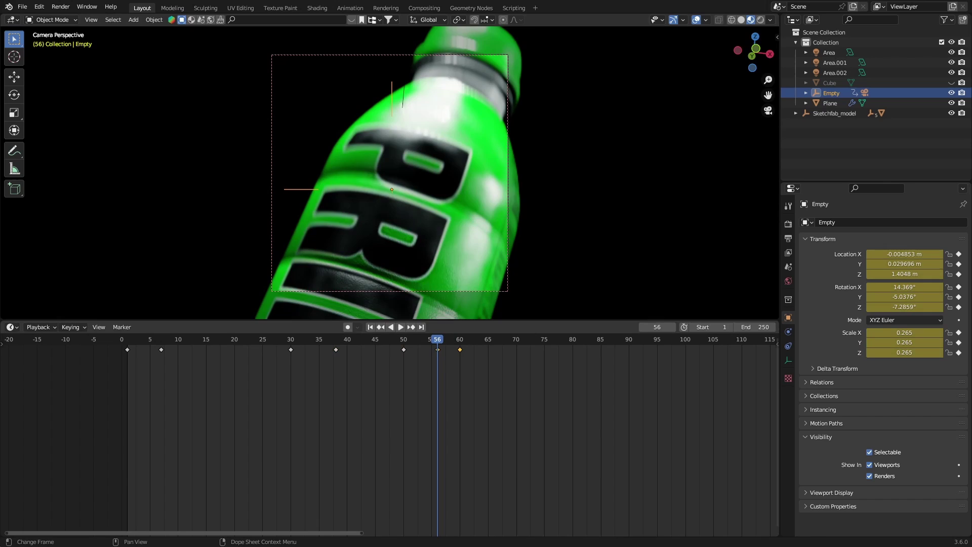
pyautogui.press('g')
pyautogui.press('Return')
# Move the Empty's last keyframe to frame 80 and play back the animation from near the start.
pyautogui.moveTo(465, 341); pyautogui.dragTo(487, 359)
pyautogui.press('g')
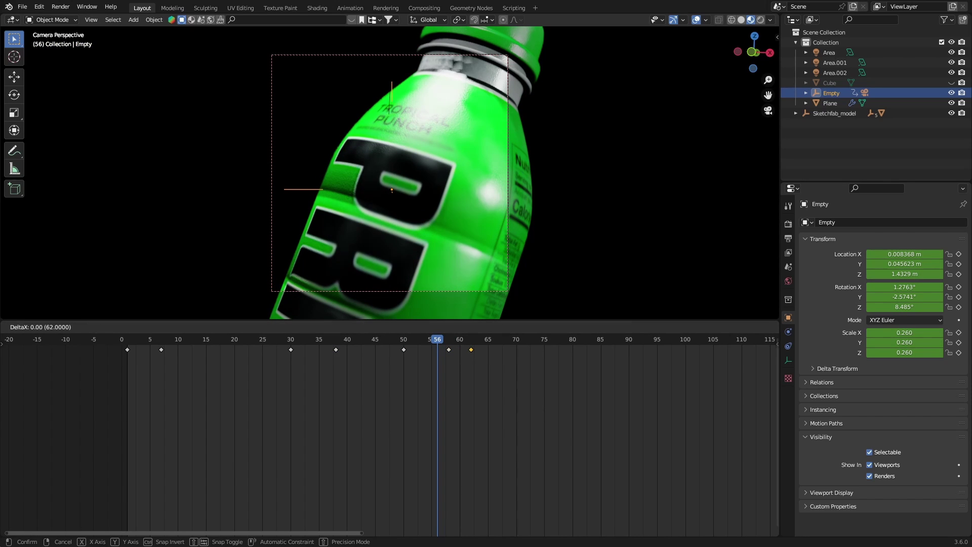
pyautogui.press('Return')
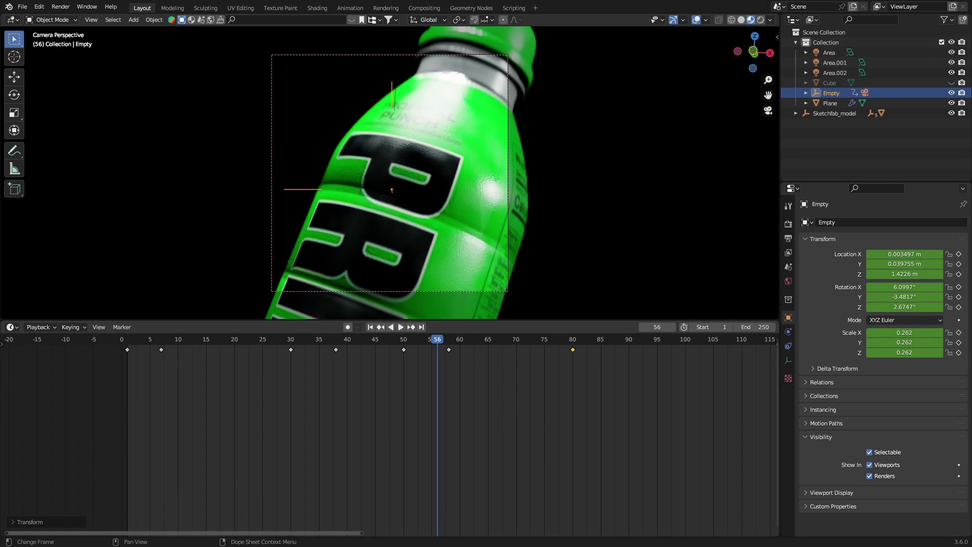
pyautogui.click(132, 340)
pyautogui.press('space')
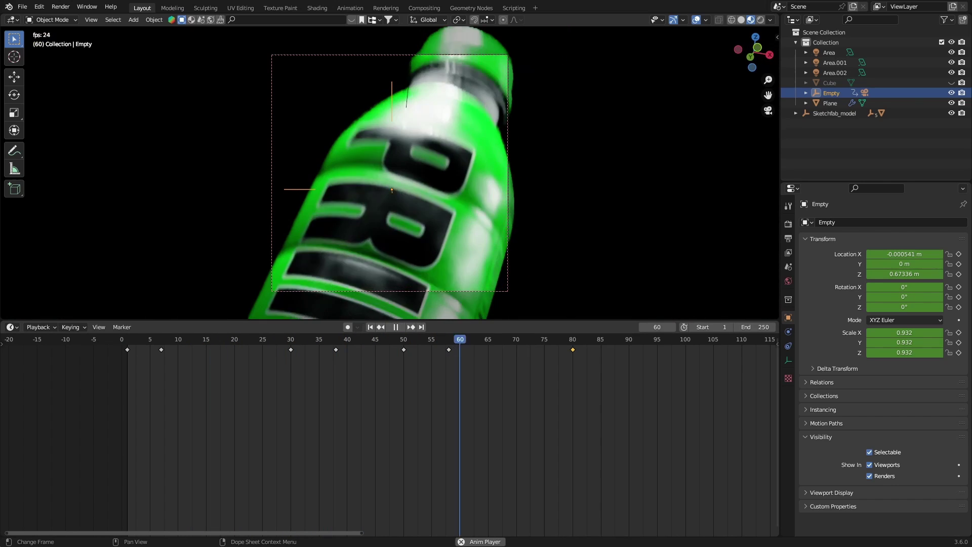
pyautogui.press('space')
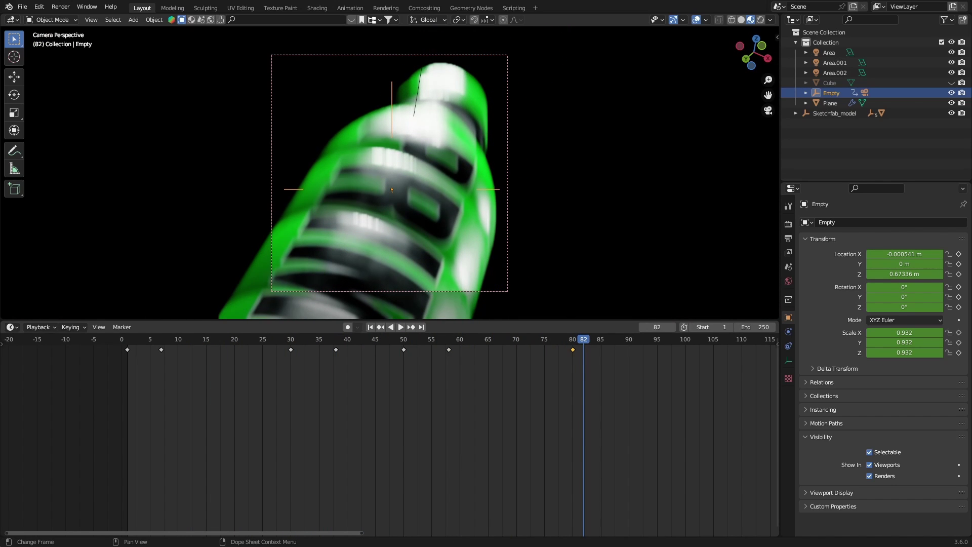
# Move the Empty's keyframe at frame 58 to frame 57 and its last keyframe to frame 75.
pyautogui.click(449, 339)
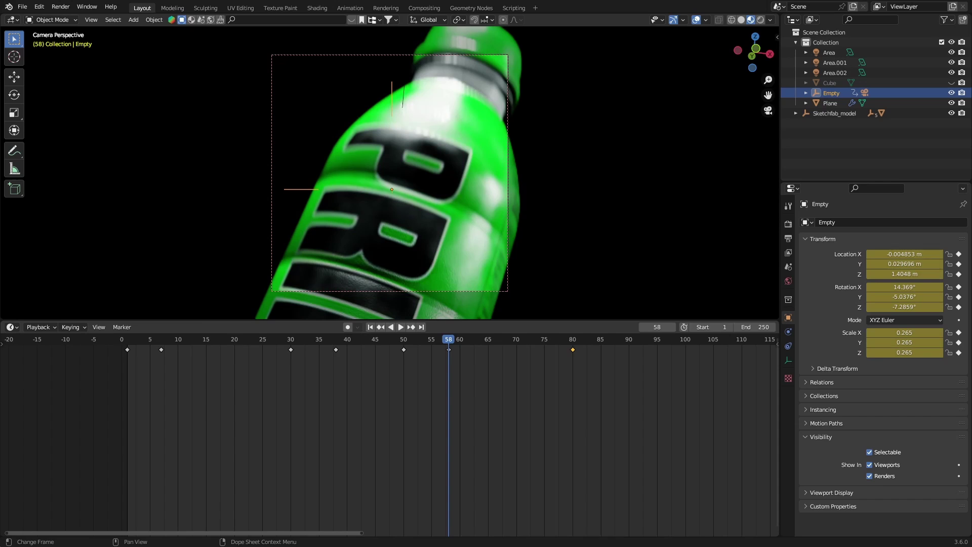
pyautogui.press('g')
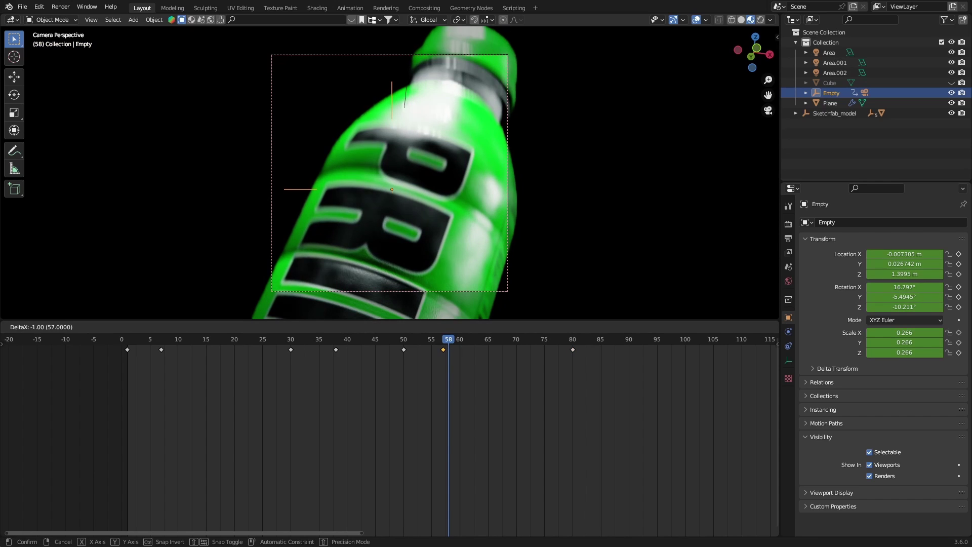
pyautogui.press('Return')
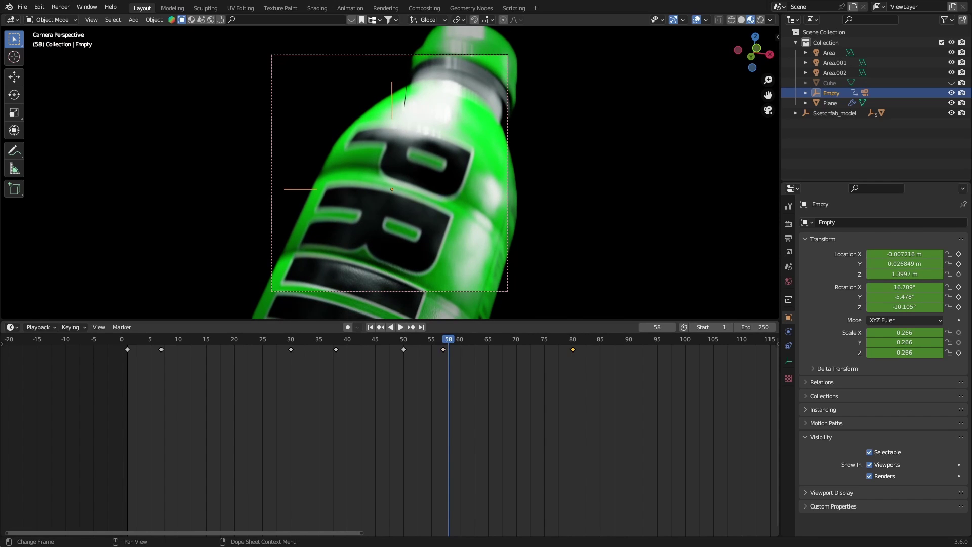
pyautogui.press('g')
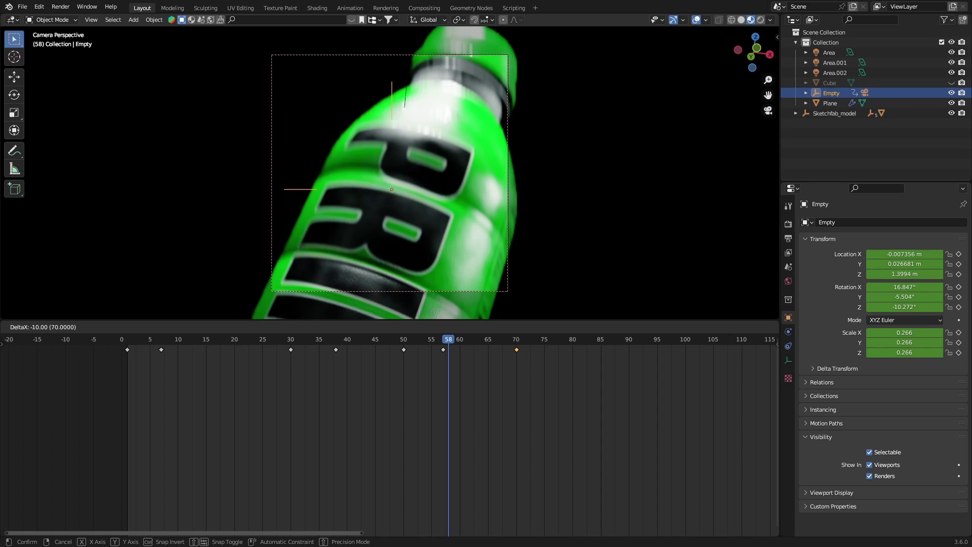
pyautogui.press('Return')
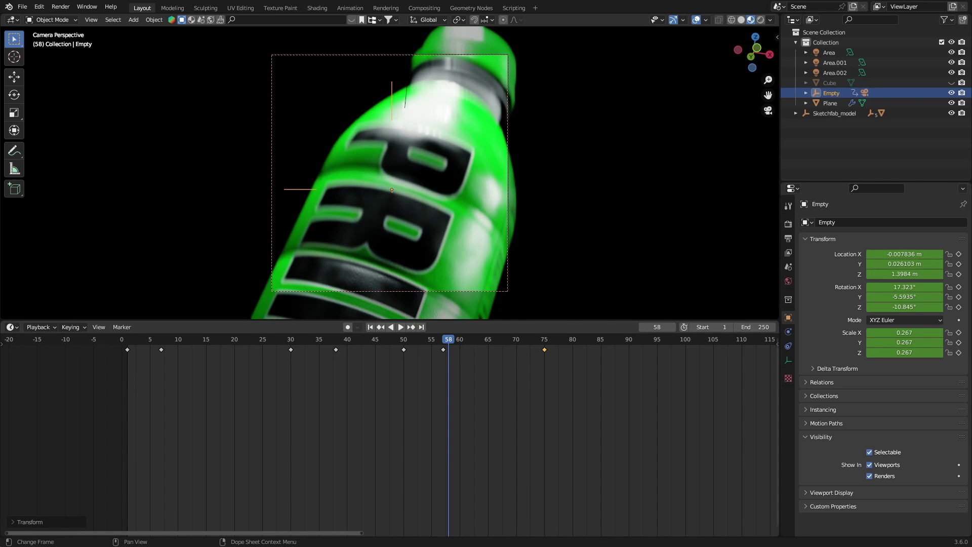
# Insert a Location, Rotation & Scale keyframe for the Empty at frame 62, move it onto frame 57 and play back the animation.
pyautogui.press('space')
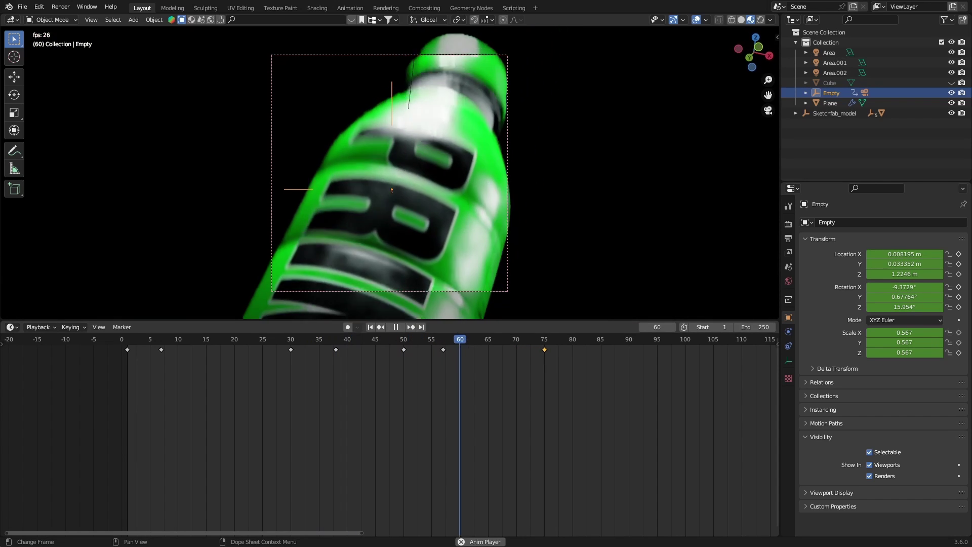
pyautogui.press('Escape')
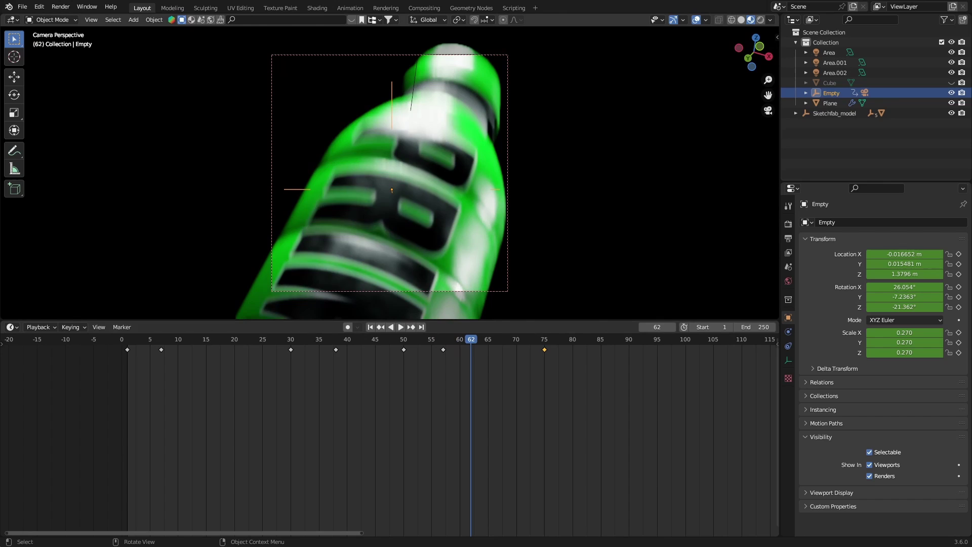
pyautogui.press('i')
pyautogui.press('Return')
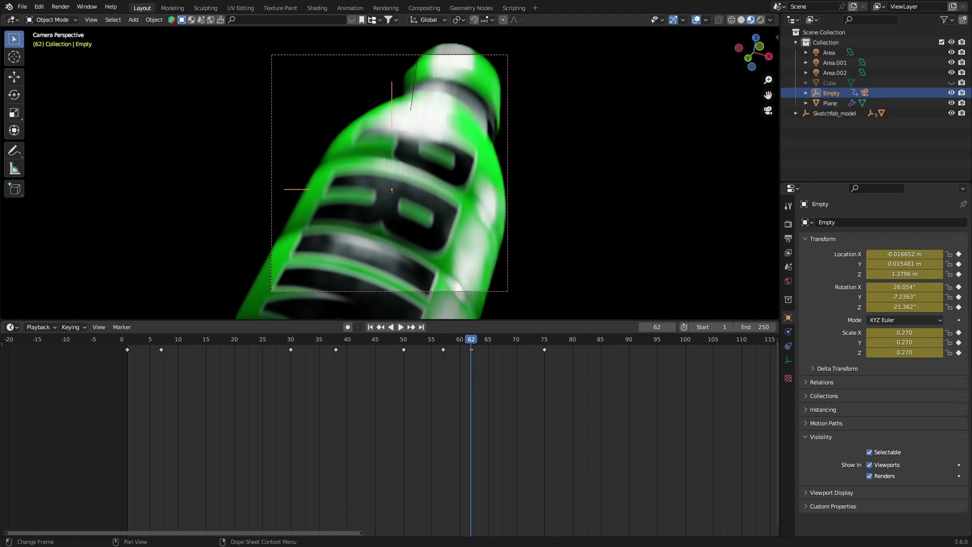
pyautogui.moveTo(471, 350); pyautogui.dragTo(443, 349)
pyautogui.hotkey('alt', 'a')
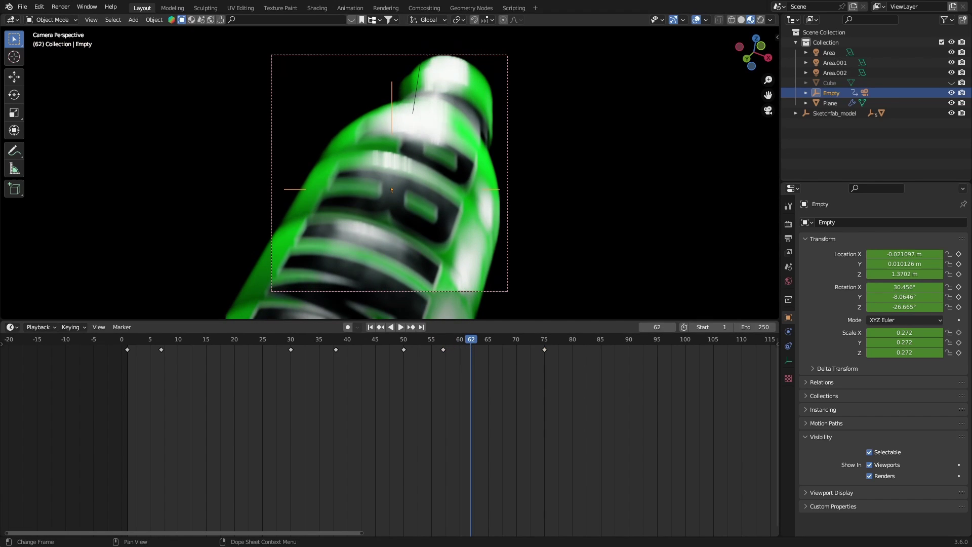
pyautogui.hotkey('shift', 'Left')
pyautogui.press('space')
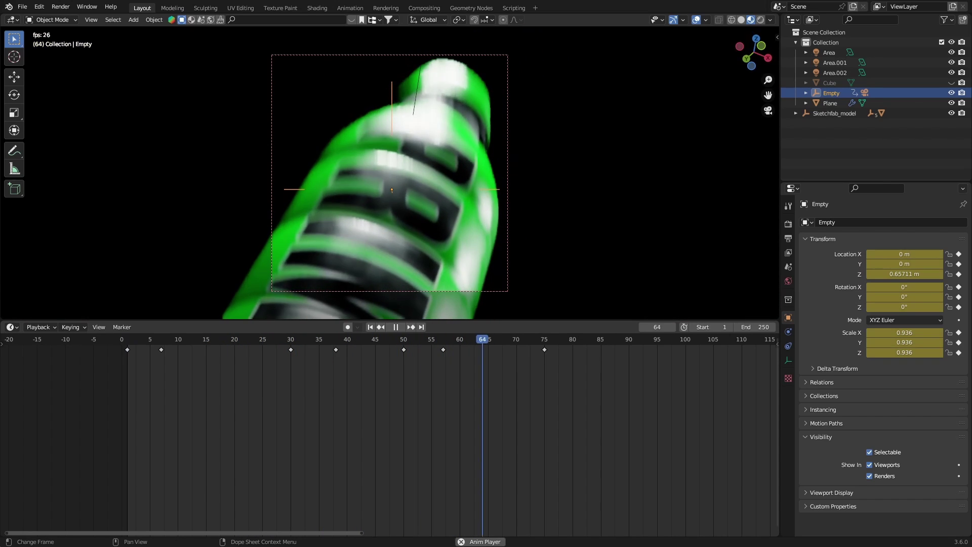
pyautogui.press('space')
# Set the output frame rate to 30 fps and play back the animation from the start.
pyautogui.click(789, 238)
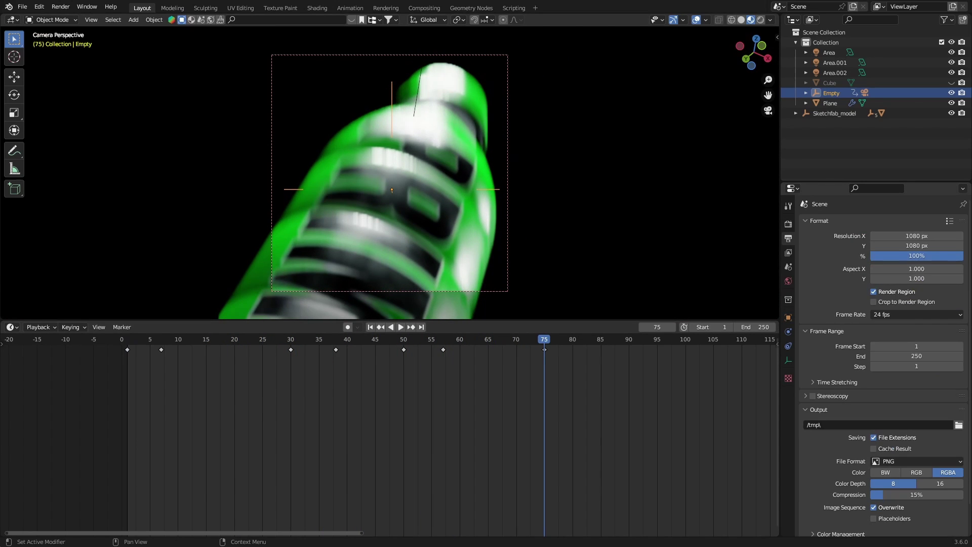
pyautogui.click(911, 315)
pyautogui.click(906, 366)
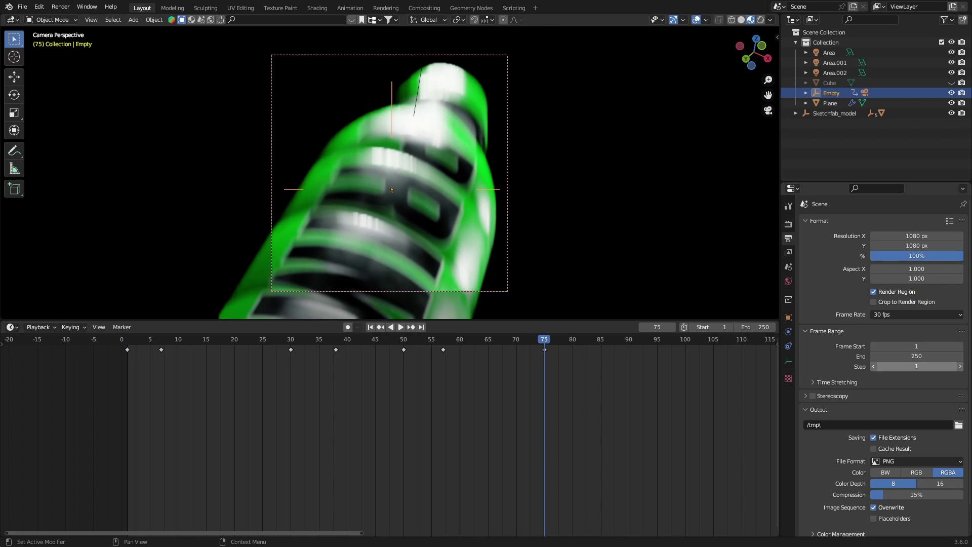
pyautogui.hotkey('shift', 'Left')
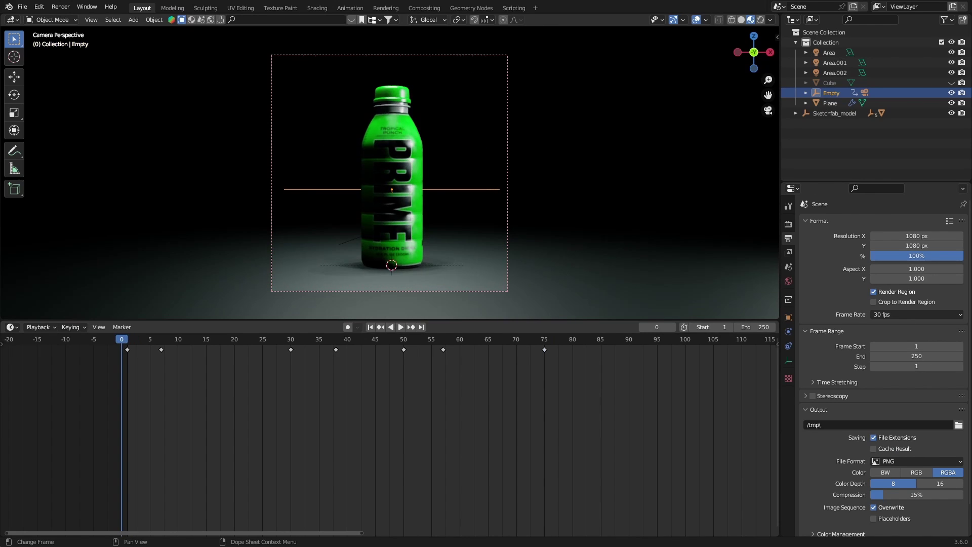
pyautogui.press('space')
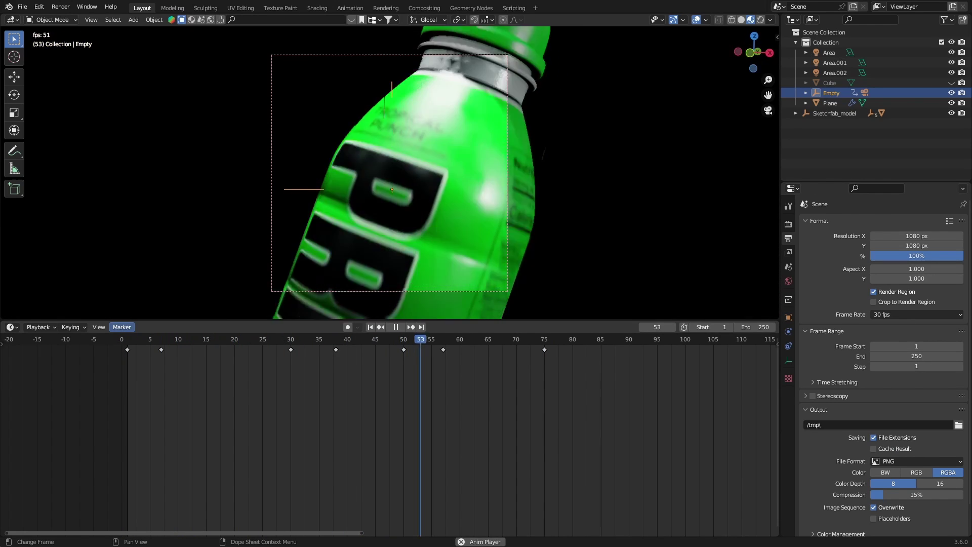
pyautogui.press('space')
# Lower the Empty about 0.23 m along Z at frame 75 and update its Location, Rotation & Scale keyframe.
pyautogui.press('Down')
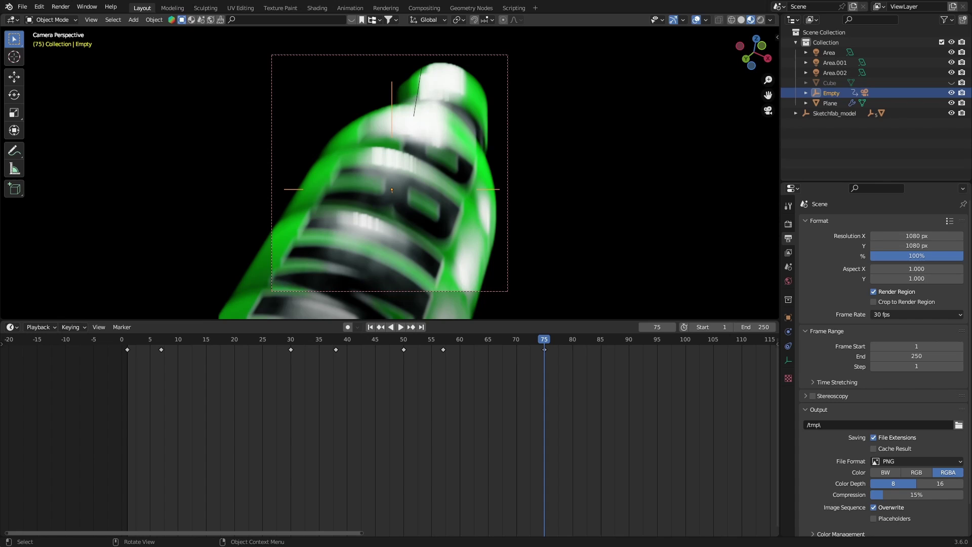
pyautogui.press('g')
pyautogui.press('z')
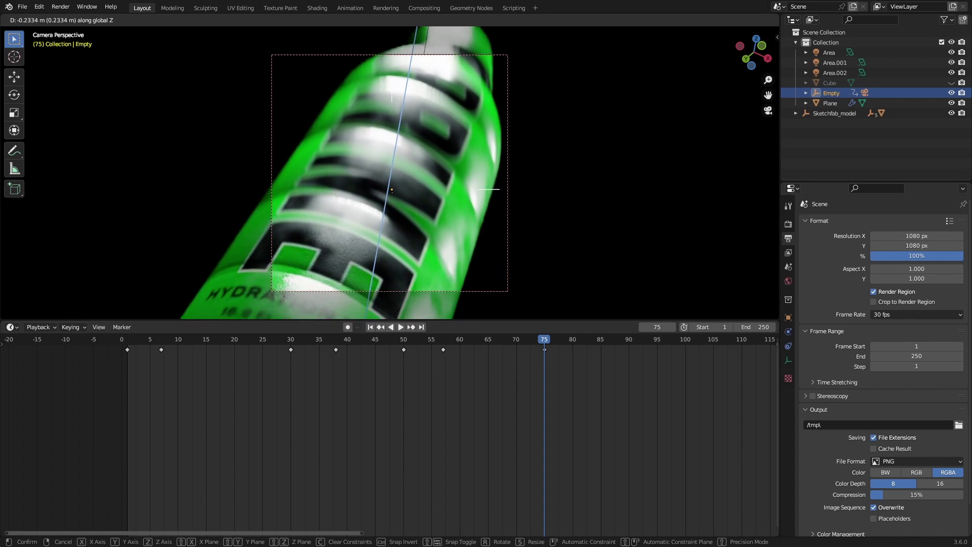
pyautogui.press('Return')
pyautogui.press('i')
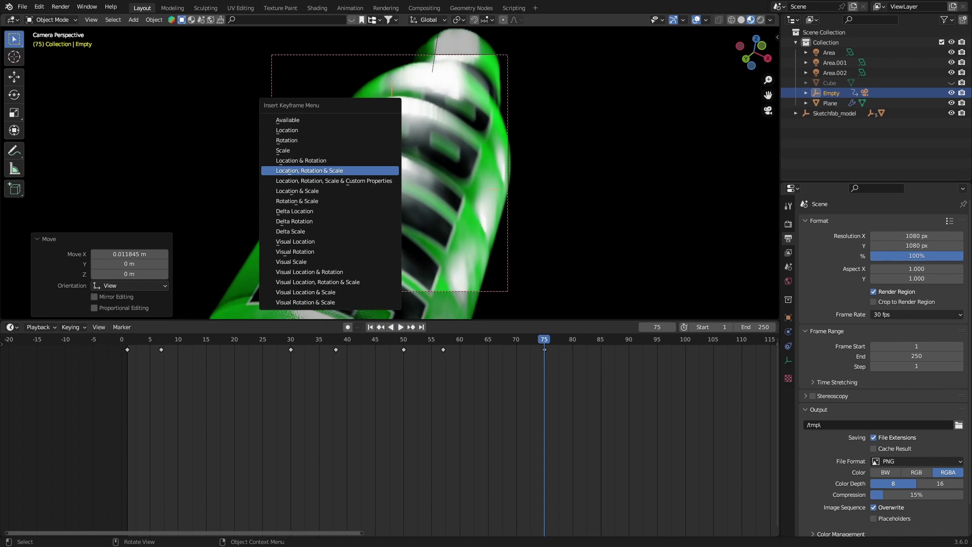
pyautogui.press('Return')
# Insert a Location, Rotation & Scale keyframe for the Empty at frame 67, move it onto frame 57 and play back the animation.
pyautogui.press('space')
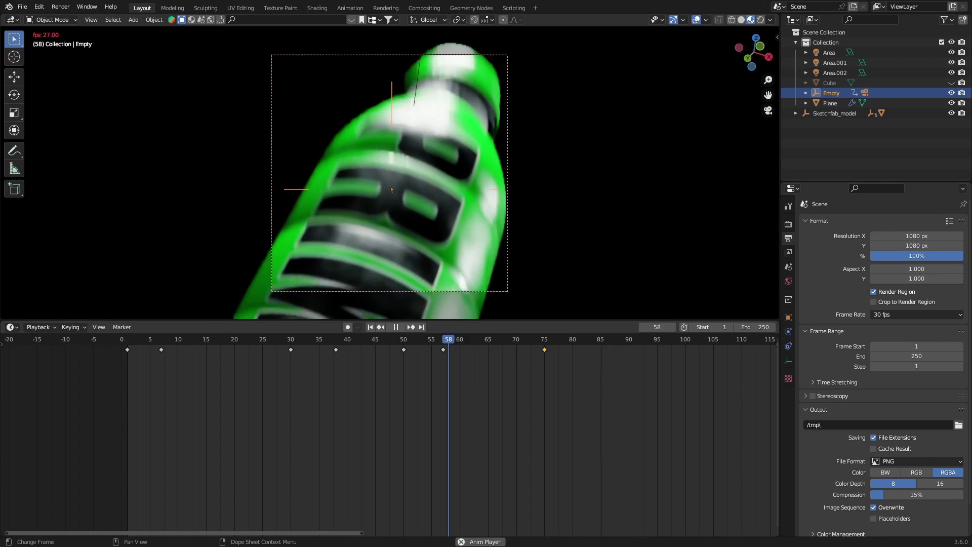
pyautogui.press('Escape')
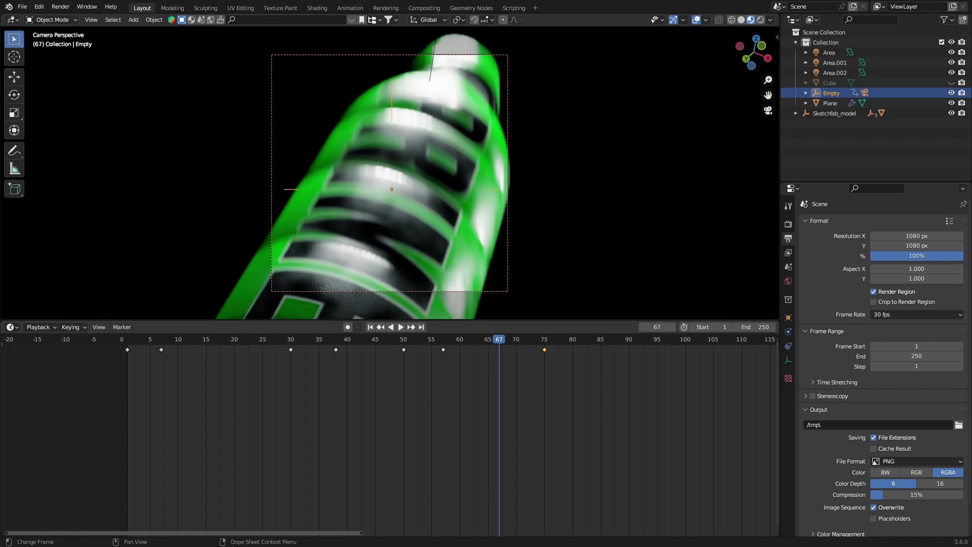
pyautogui.press('i')
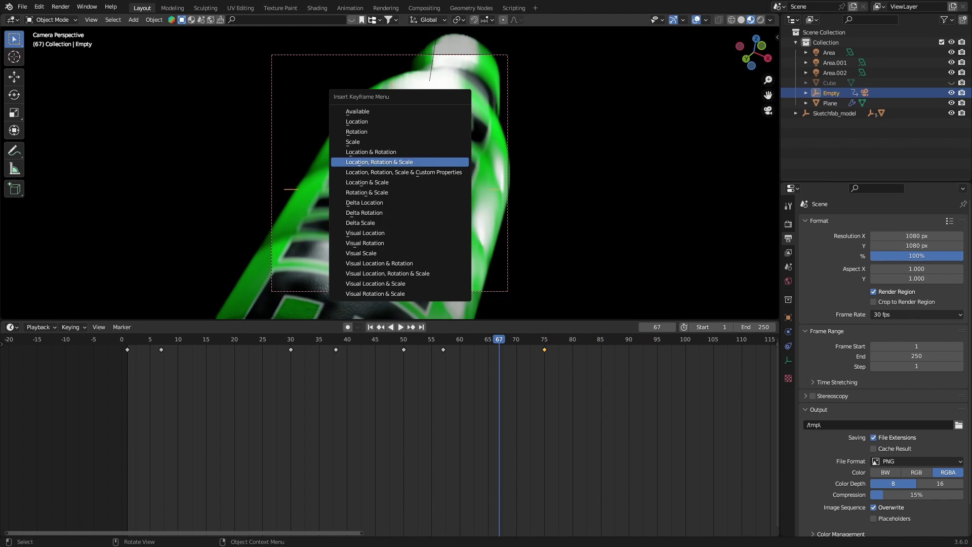
pyautogui.press('Return')
pyautogui.press('g')
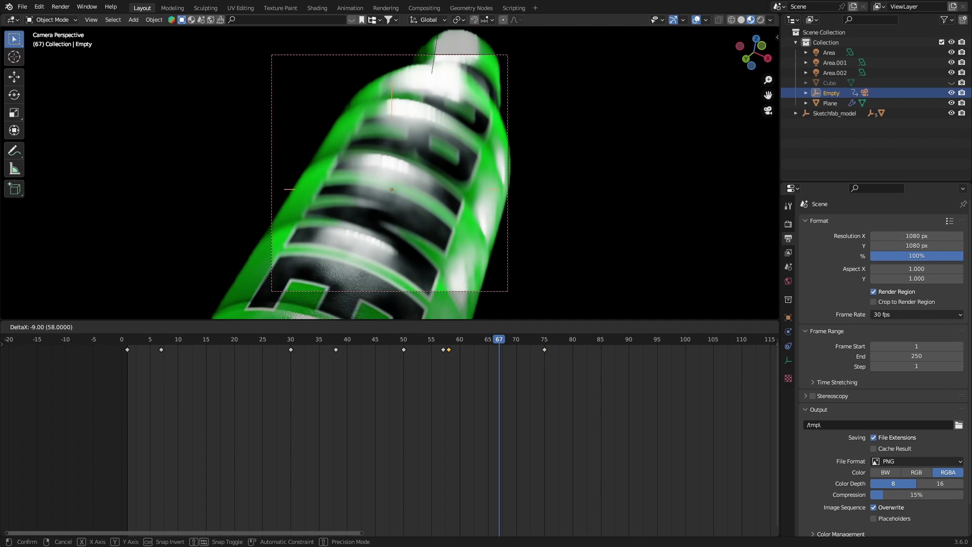
pyautogui.press('Return')
pyautogui.hotkey('shift', 'Left')
pyautogui.press('space')
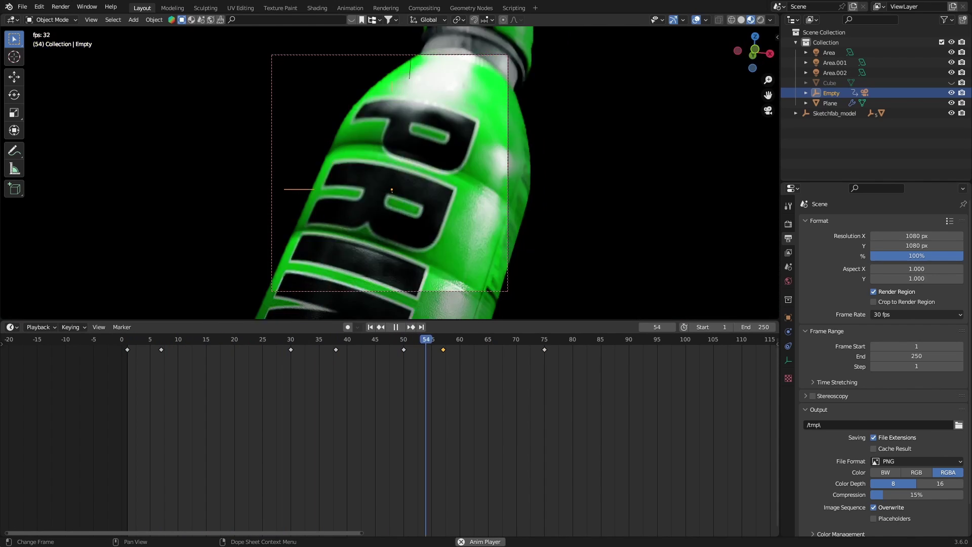
# At frame 75, lower the Empty about 0.027 m along Z and scale it by about 1.037.
pyautogui.moveTo(623, 340); pyautogui.dragTo(538, 340)
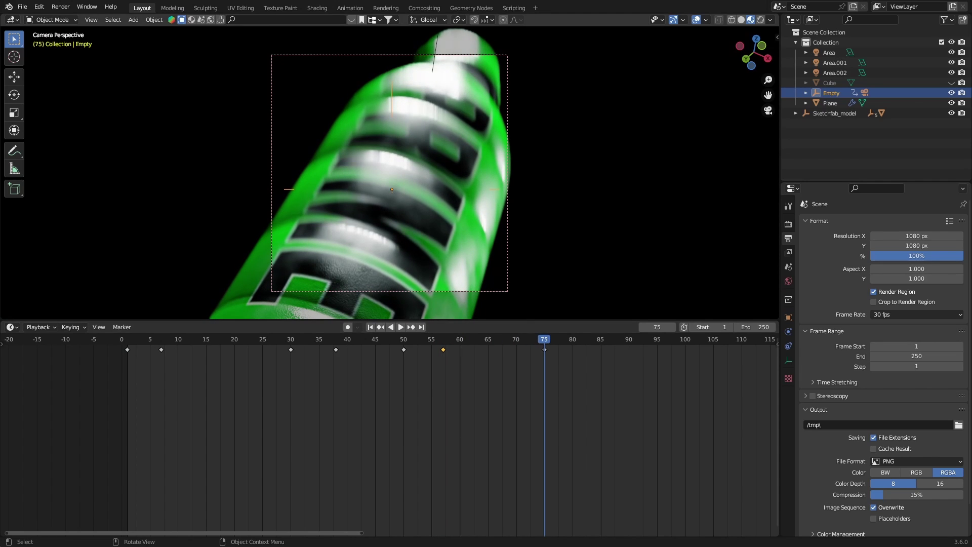
pyautogui.press('g')
pyautogui.press('z')
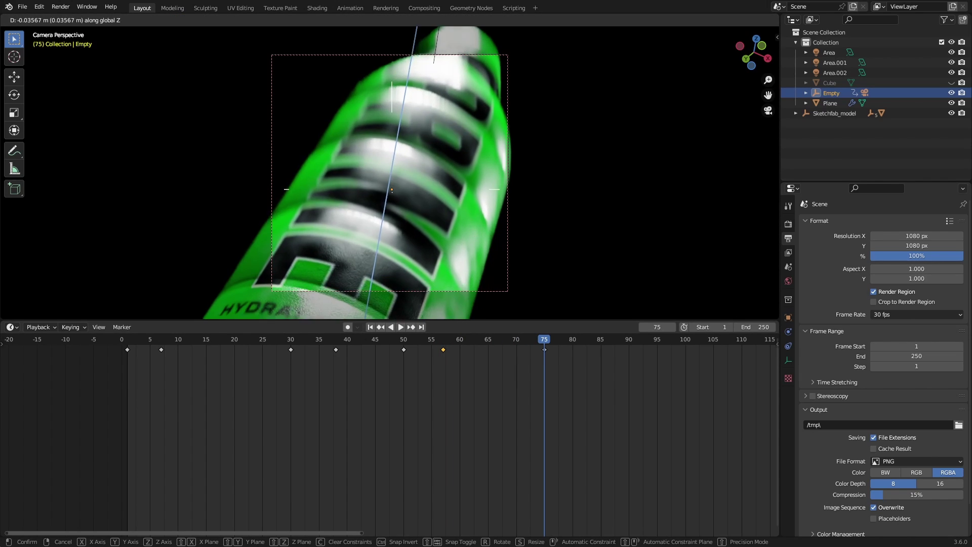
pyautogui.click(324, 171)
pyautogui.press('s')
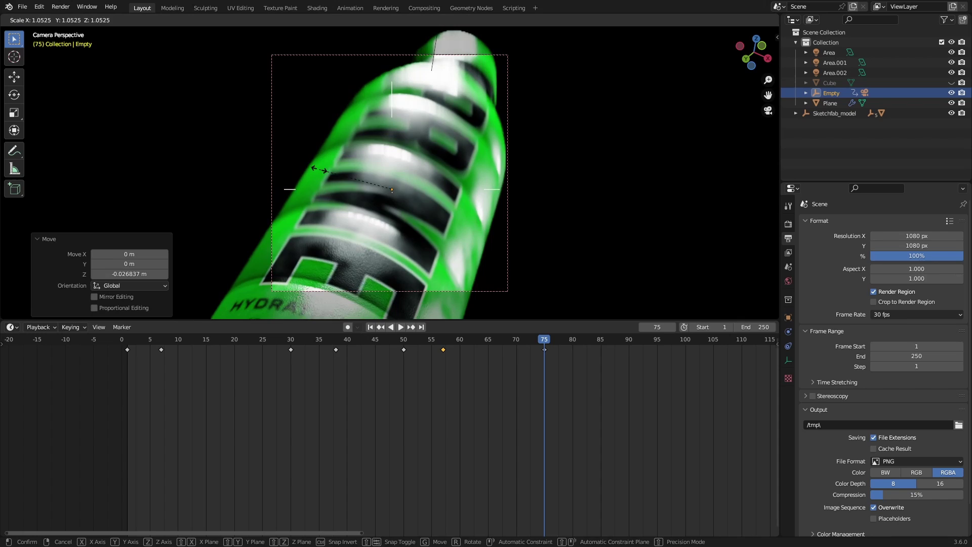
pyautogui.press('Return')
# Shift the Empty about 0.025 m in the camera view, update its frame 75 keyframe and play back the animation from the start.
pyautogui.press('g')
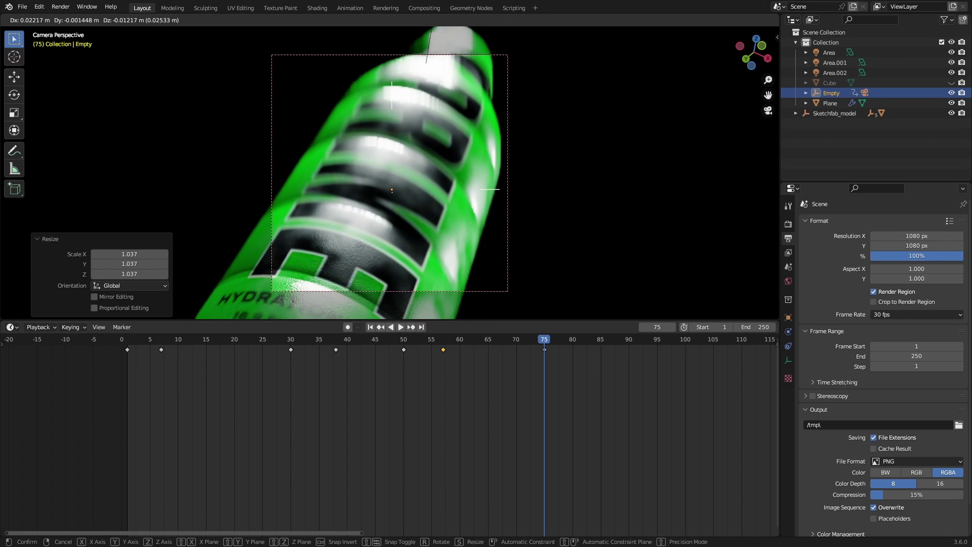
pyautogui.click(342, 174)
pyautogui.press('i')
pyautogui.click(342, 174)
pyautogui.hotkey('shift', 'Left')
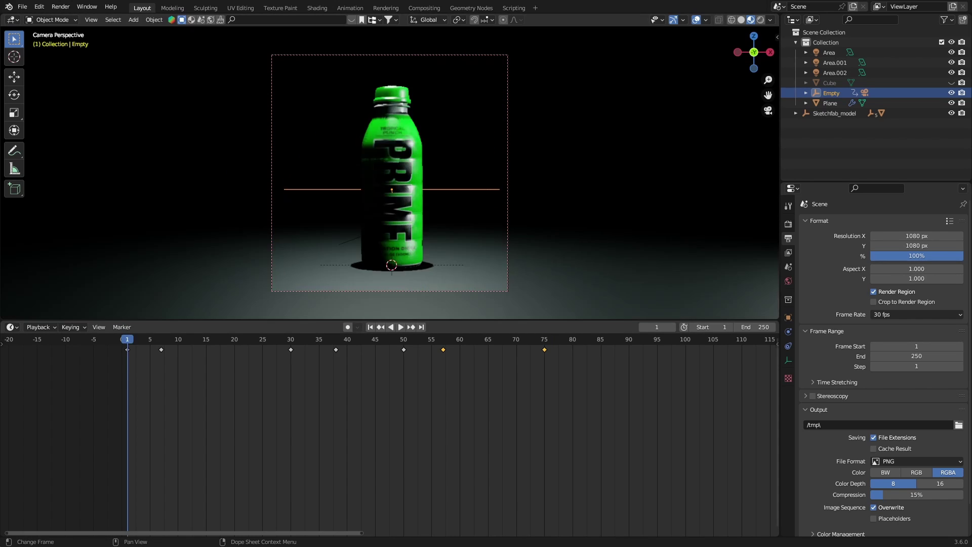
pyautogui.press('space')
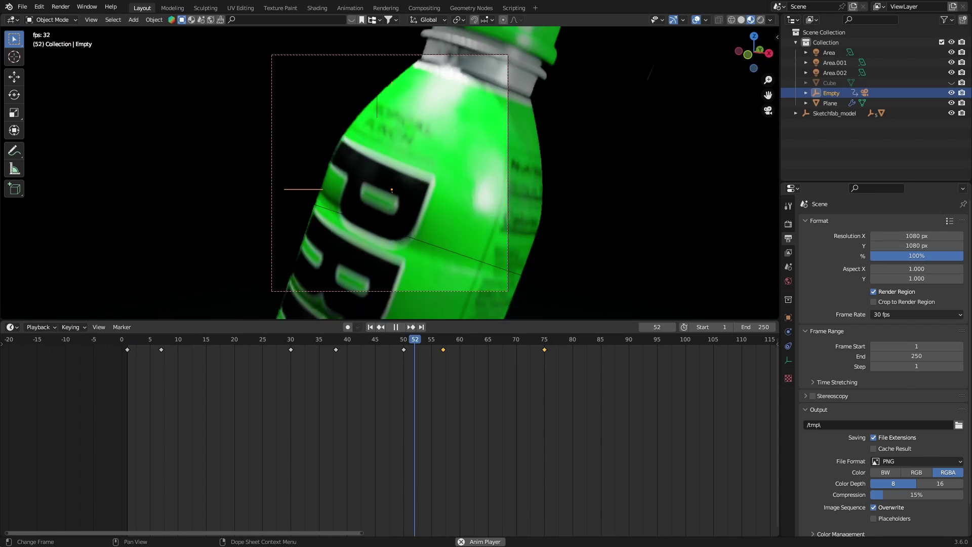
pyautogui.press('space')
# Trackball-rotate the Empty by about -4.22° and 1.01° at frame 57 and update its keyframe.
pyautogui.press('Down')
pyautogui.press('Down')
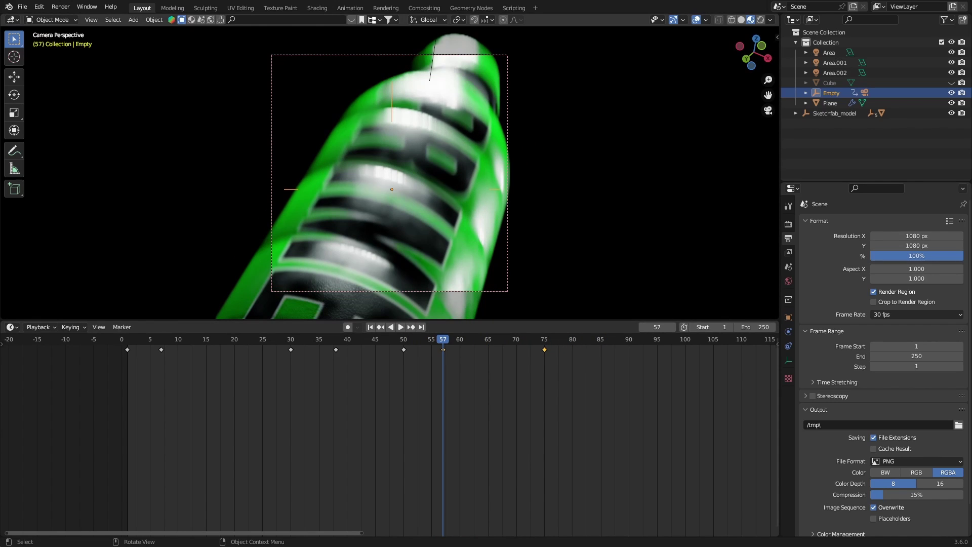
pyautogui.press('r')
pyautogui.press('r')
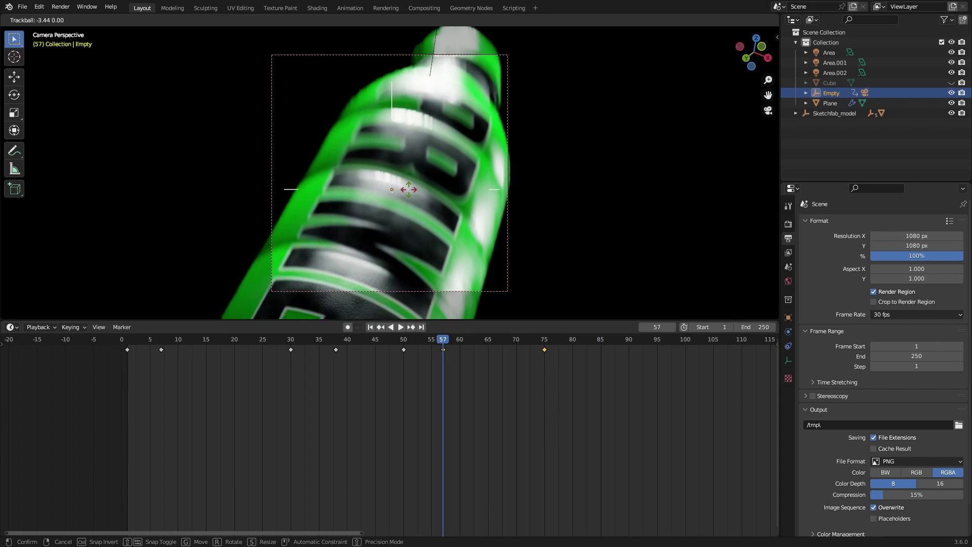
pyautogui.press('Return')
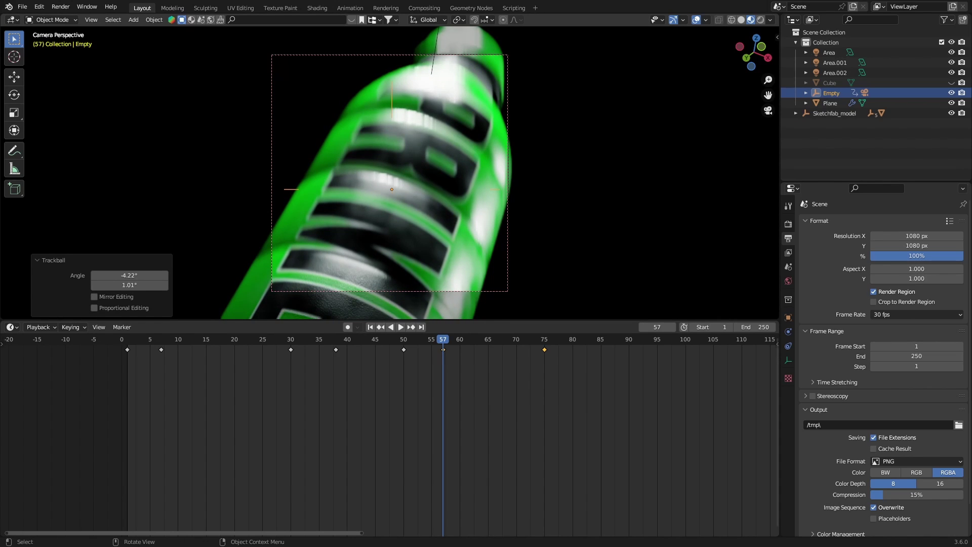
pyautogui.press('i')
pyautogui.press('Return')
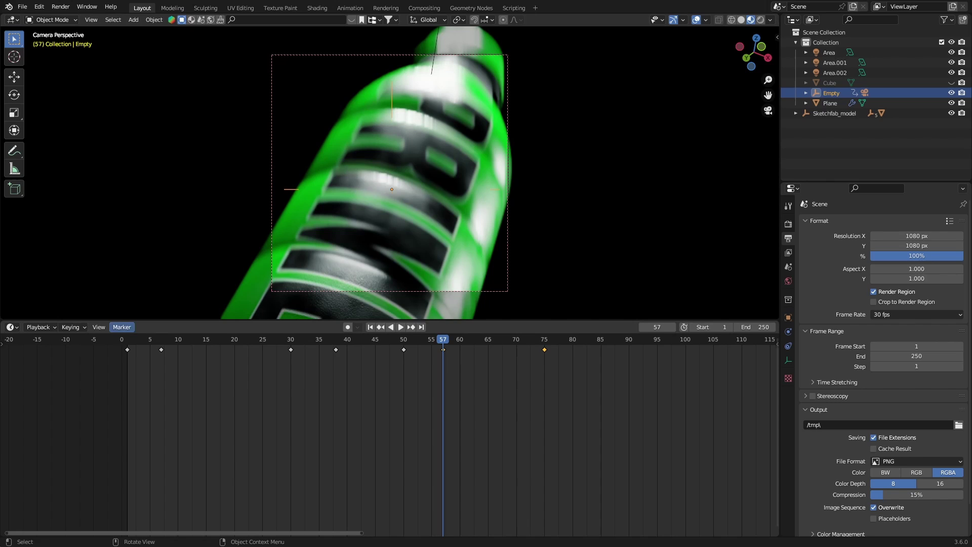
# Play back the animation, then shift the Empty at frame 75 by about -0.018 m and 0.015 m in the camera view.
pyautogui.hotkey('shift', 'Left')
pyautogui.press('space')
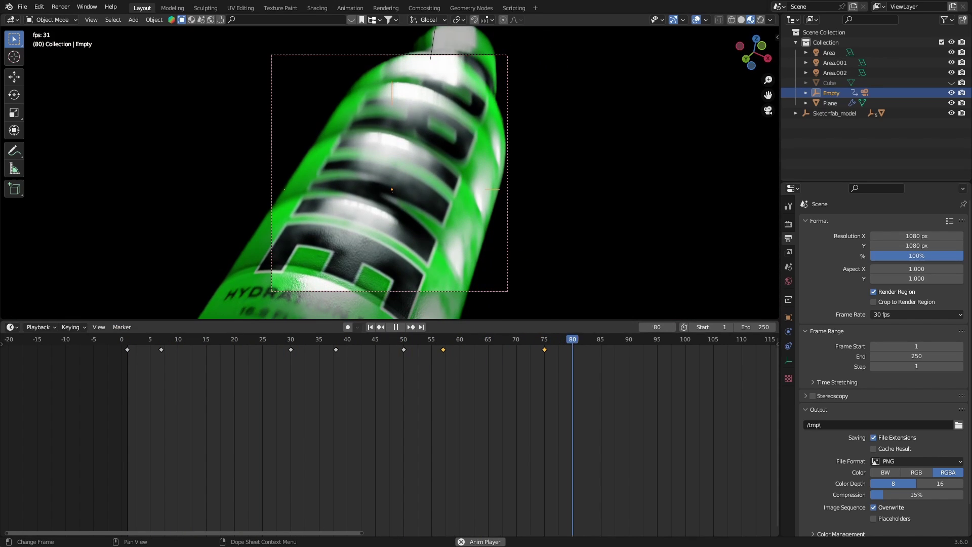
pyautogui.press('space')
pyautogui.press('Down')
pyautogui.press('g')
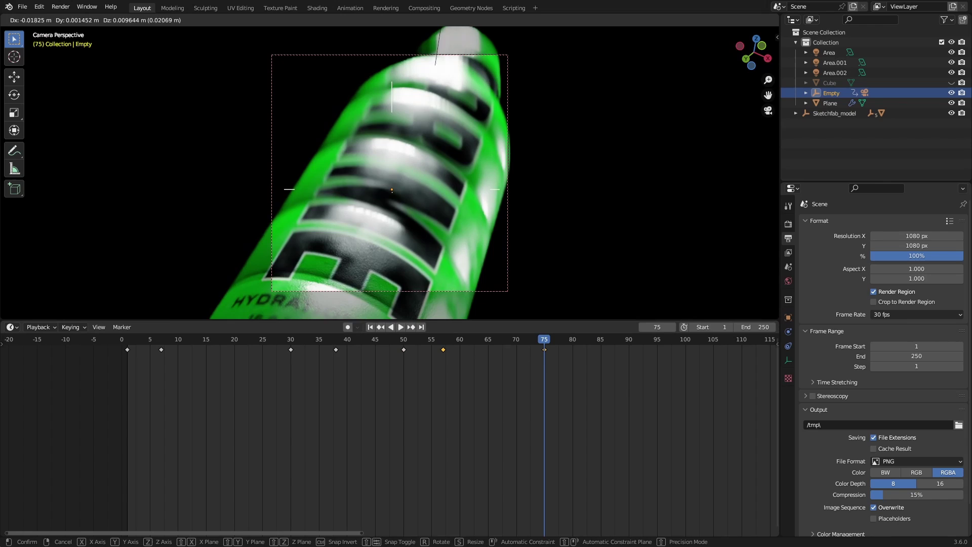
pyautogui.press('Return')
# Trackball-rotate the Empty by about 2.16° and -0.67°, nudge its position and update its frame 75 keyframe.
pyautogui.press('r')
pyautogui.press('r')
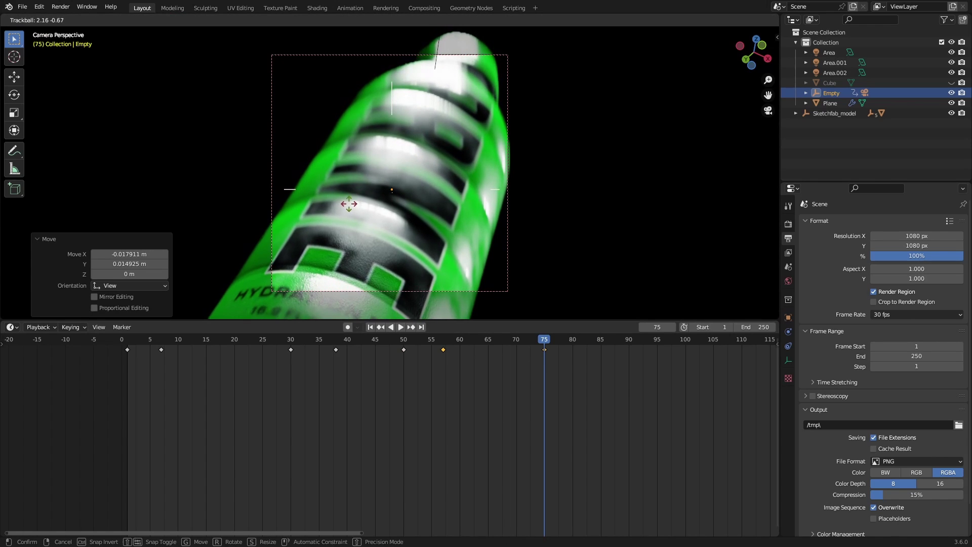
pyautogui.click(349, 204)
pyautogui.press('g')
pyautogui.press('Return')
pyautogui.press('i')
pyautogui.press('Return')
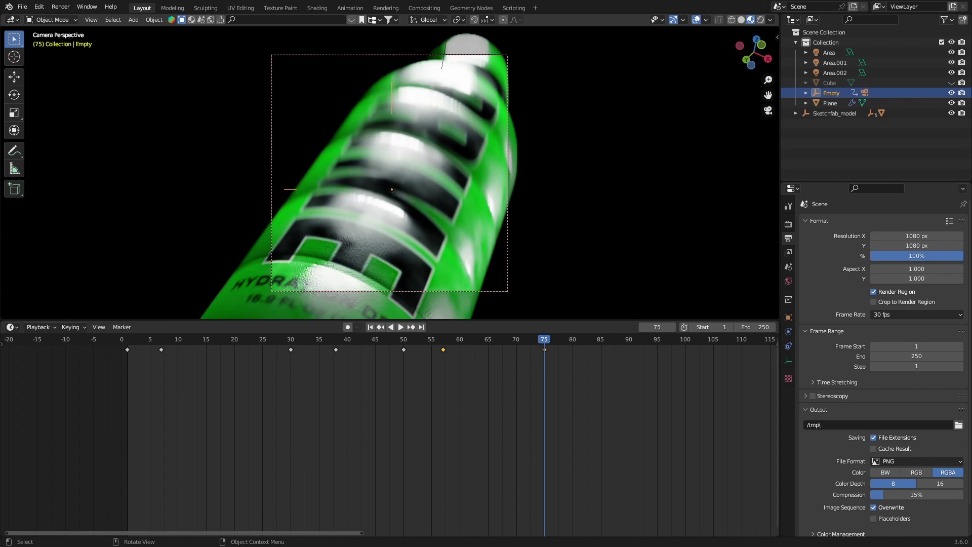
# Review the playback, then trackball-rotate the Empty by about -28.1° and -2.29° at frame 50 and update its keyframe.
pyautogui.moveTo(544, 339); pyautogui.dragTo(280, 339)
pyautogui.press('space')
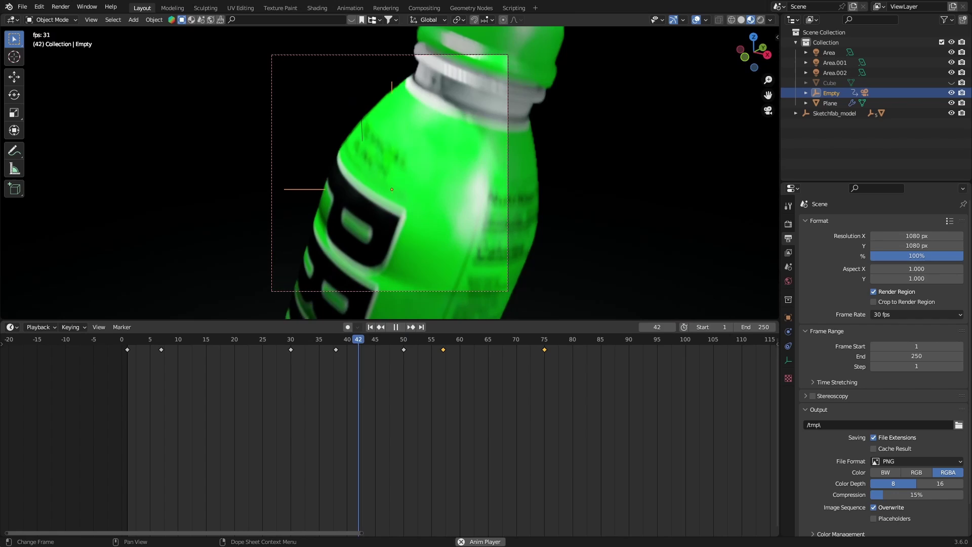
pyautogui.press('space')
pyautogui.moveTo(376, 339); pyautogui.dragTo(404, 339)
pyautogui.press('r')
pyautogui.press('r')
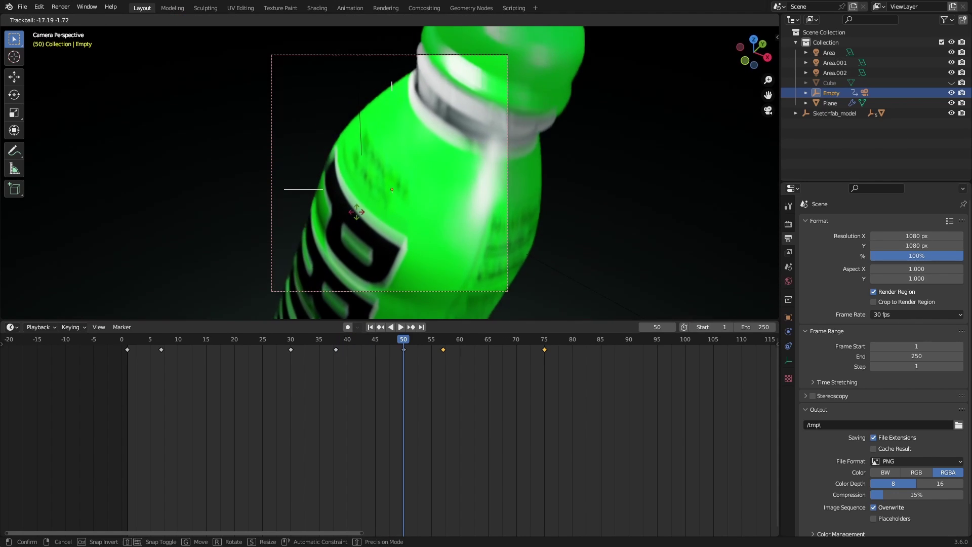
pyautogui.click(360, 205)
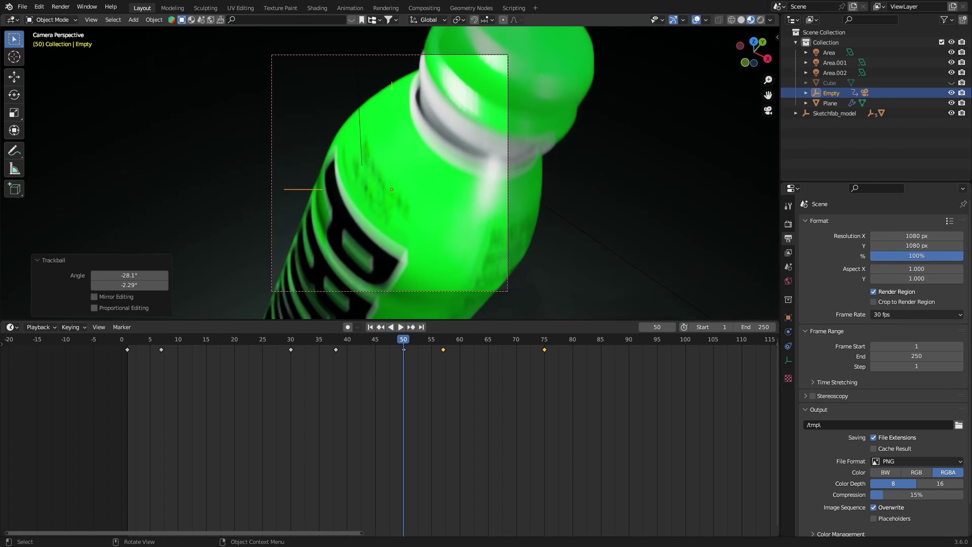
pyautogui.press('i')
pyautogui.click(360, 206)
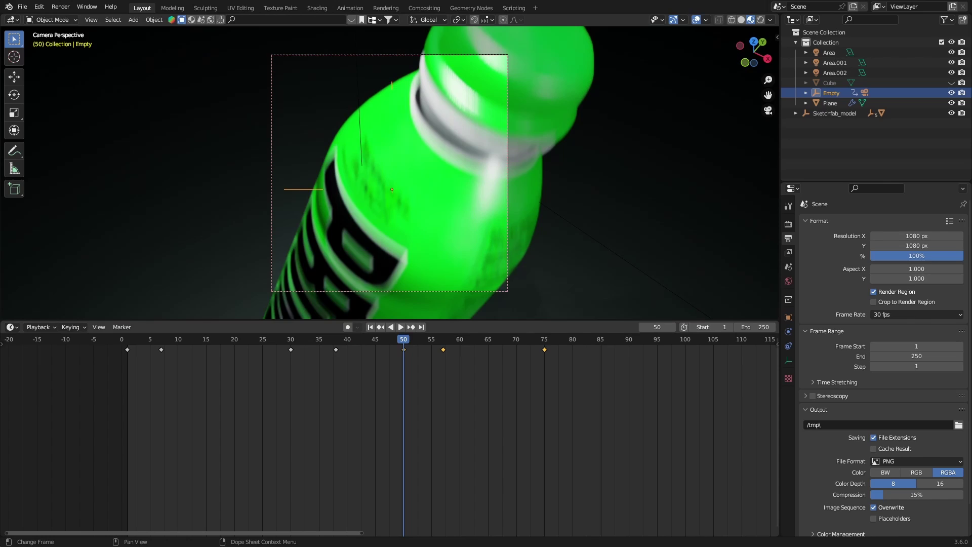
# Delete the Empty's frame 38 keyframe and play back the animation up to frame 47.
pyautogui.moveTo(403, 339); pyautogui.dragTo(364, 338)
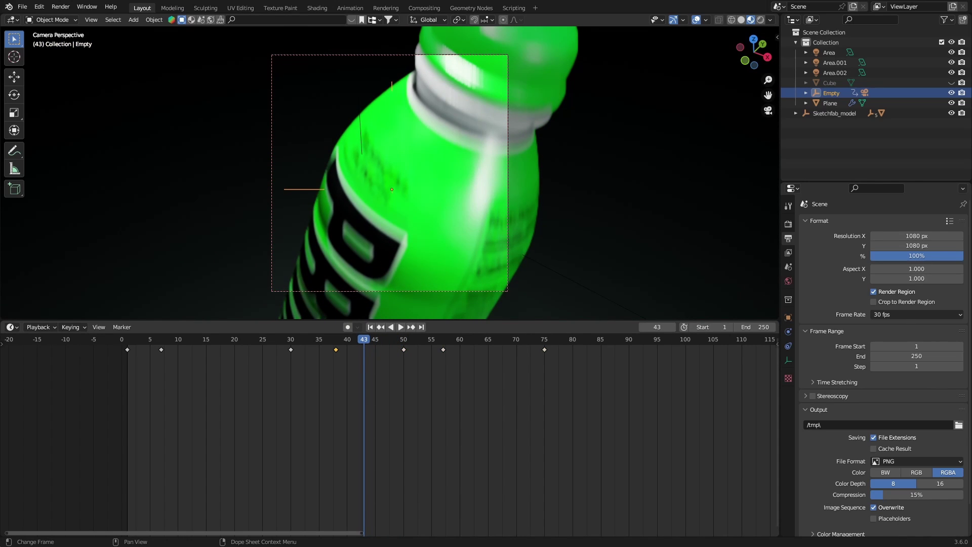
pyautogui.press('x')
pyautogui.press('Return')
pyautogui.press('space')
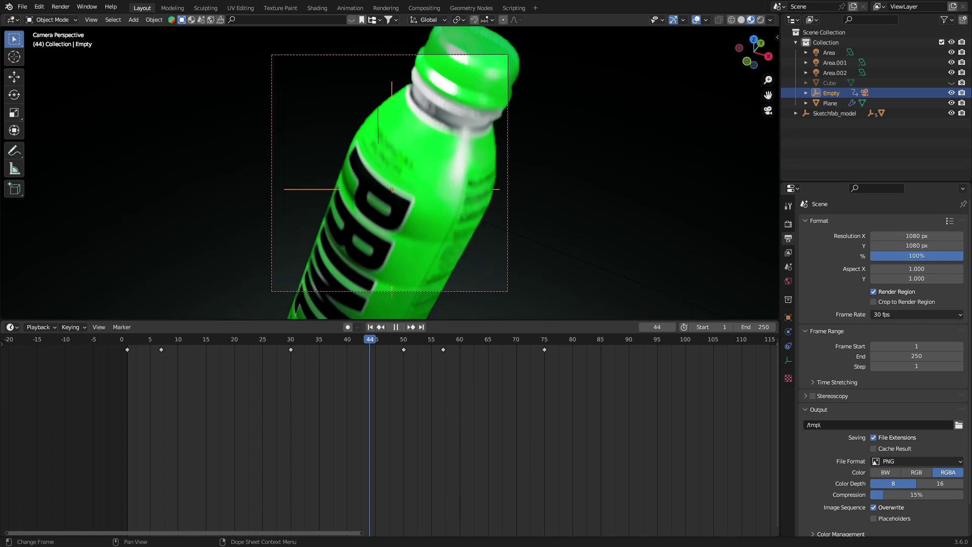
pyautogui.moveTo(392, 338)
pyautogui.mouseDown()
pyautogui.moveTo(375, 339)
pyautogui.moveTo(386, 338)
pyautogui.mouseUp()
pyautogui.press('space')
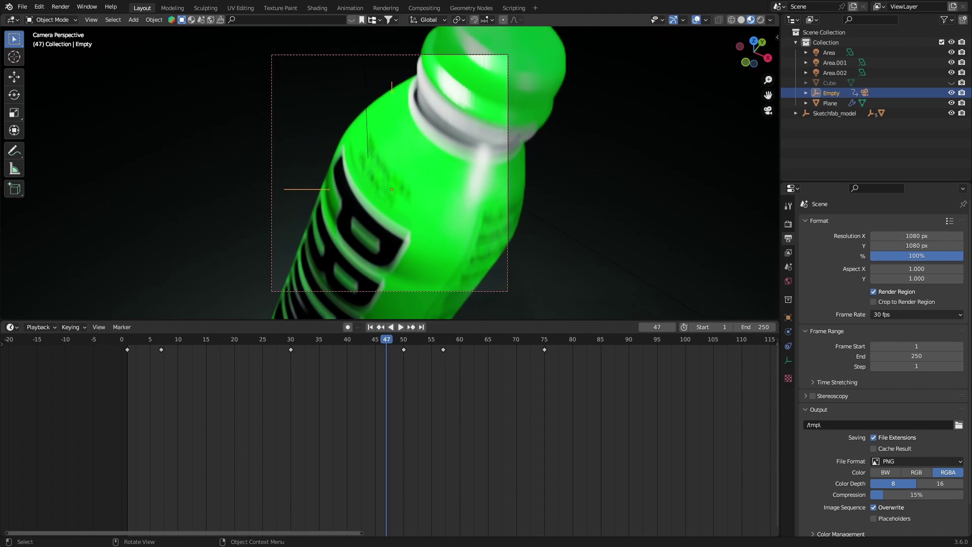
# Trackball-rotate the Empty by about 4.58° and -2.86° at frame 47 and insert a Location, Rotation & Scale keyframe.
pyautogui.press('r')
pyautogui.press('r')
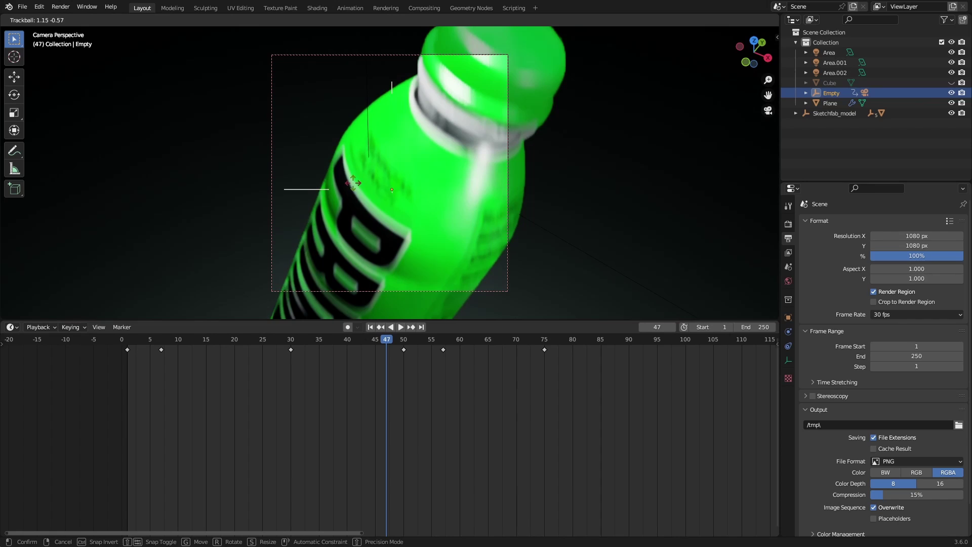
pyautogui.click(351, 186)
pyautogui.press('i')
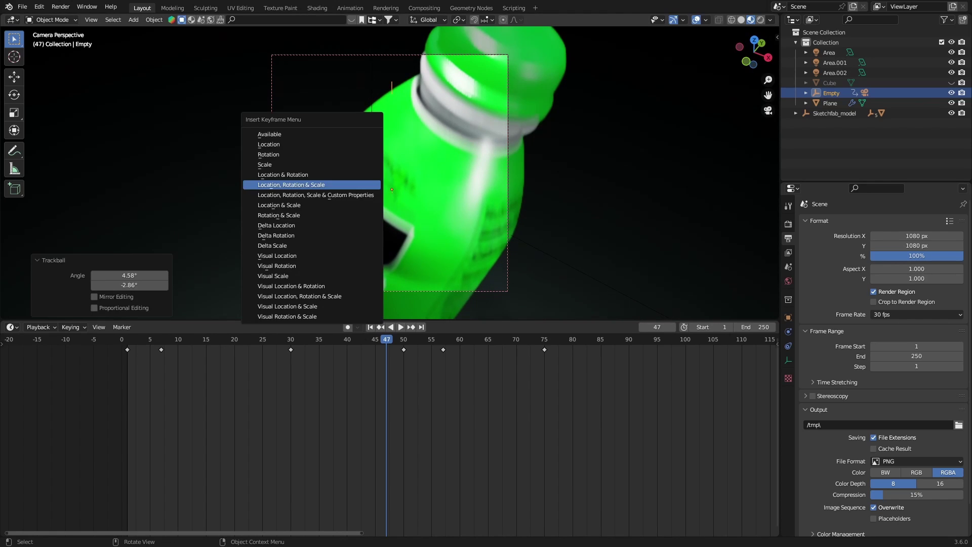
pyautogui.press('Return')
# Move the frame 47 keyframe onto frame 38 and play back the animation.
pyautogui.press('g')
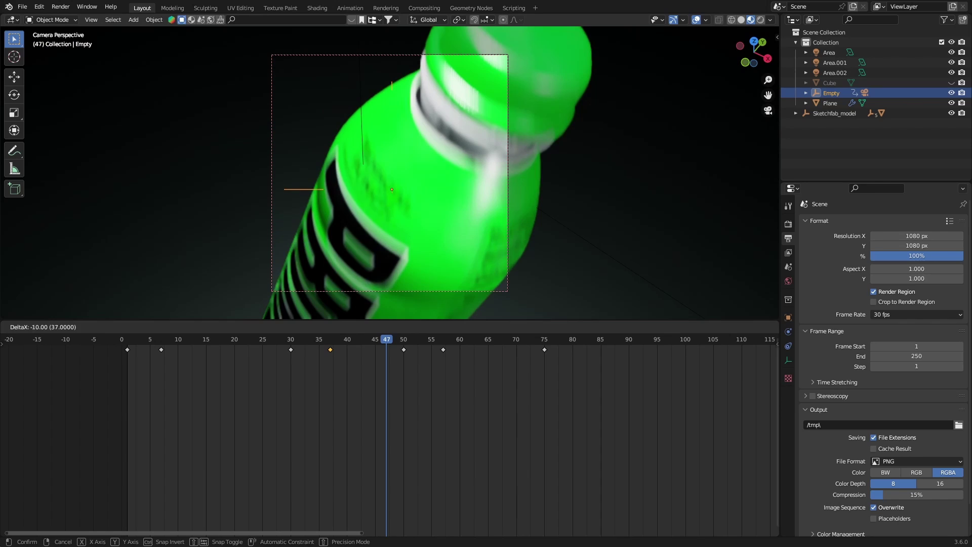
pyautogui.click(335, 349)
pyautogui.moveTo(336, 339); pyautogui.dragTo(318, 338)
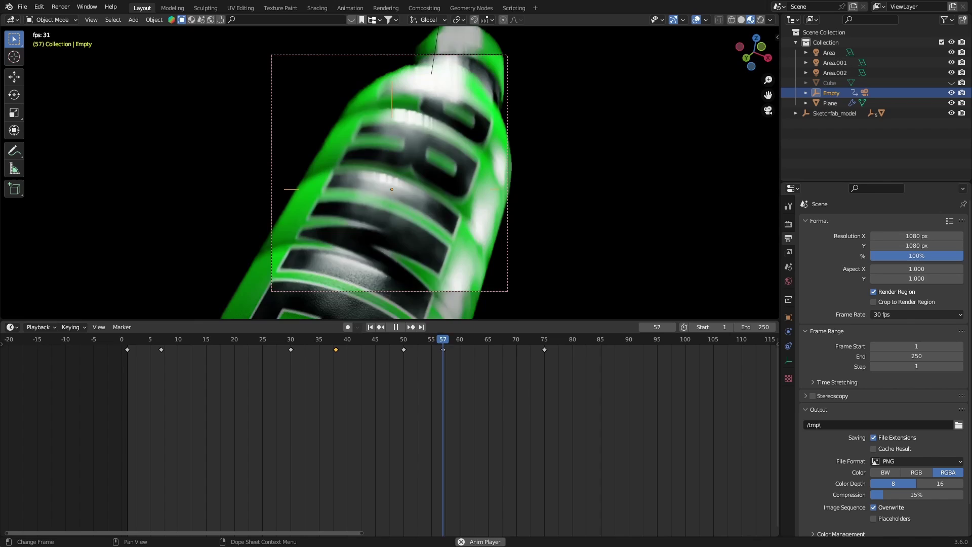
pyautogui.press('space')
pyautogui.moveTo(539, 339); pyautogui.dragTo(590, 338)
# Move the frame 57 keyframe to frame 58, then shift the last three keyframes 2 frames forward to frames 52, 60 and 77.
pyautogui.click(443, 349)
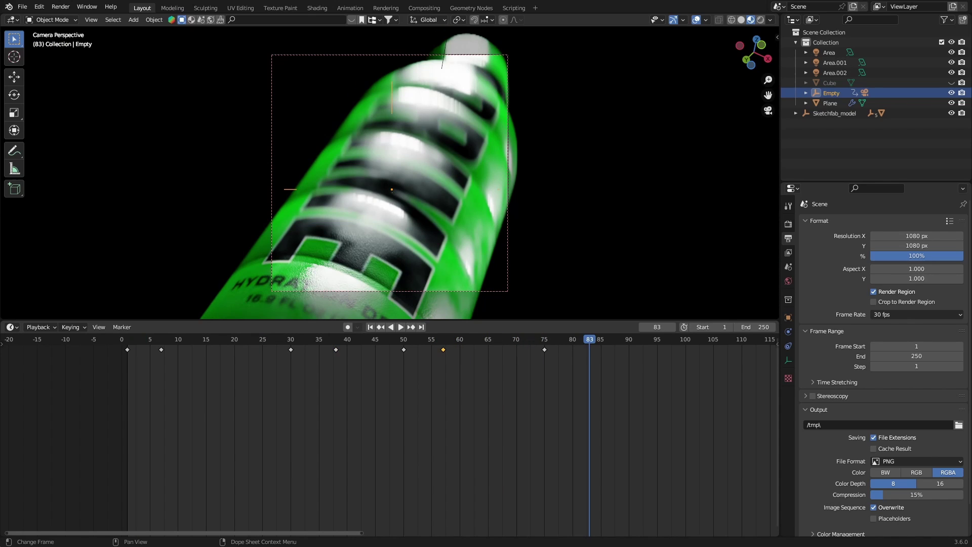
pyautogui.moveTo(444, 349); pyautogui.dragTo(449, 349)
pyautogui.moveTo(572, 370); pyautogui.dragTo(387, 337)
pyautogui.press('g')
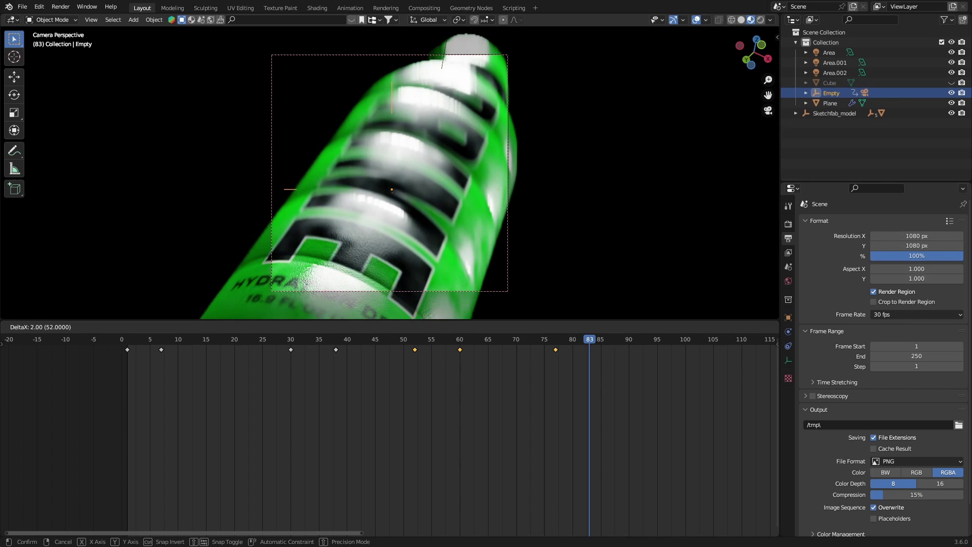
pyautogui.press('Return')
# Play back the animation from the start to check the timing of the shifted keyframes.
pyautogui.hotkey('shift', 'Left')
pyautogui.press('space')
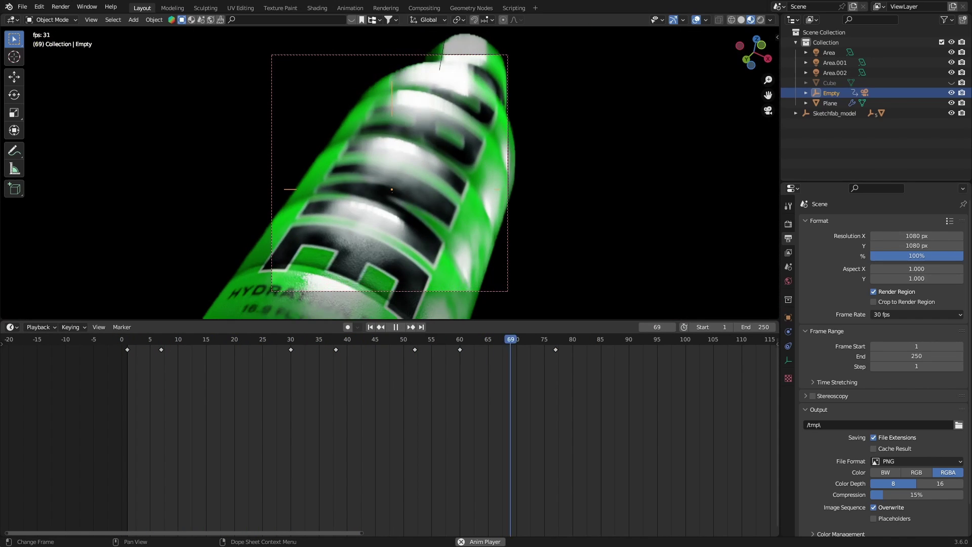
pyautogui.press('Escape')
pyautogui.press('space')
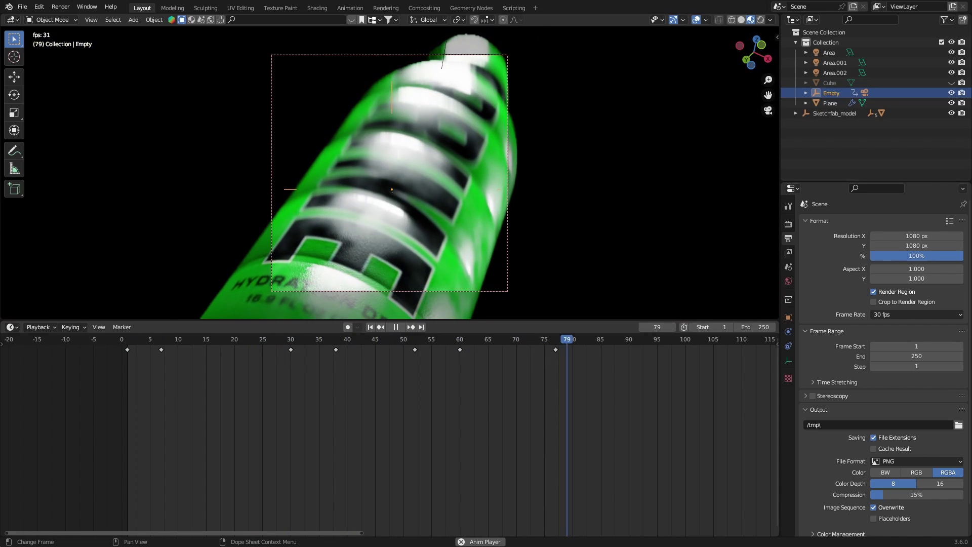
pyautogui.press('space')
# At frame 77, trackball-rotate the Empty by 1.15° and -0.764°, shift it about 0.007 m and -0.019 m, and update its keyframe.
pyautogui.press('r')
pyautogui.press('r')
pyautogui.click(350, 196)
pyautogui.press('g')
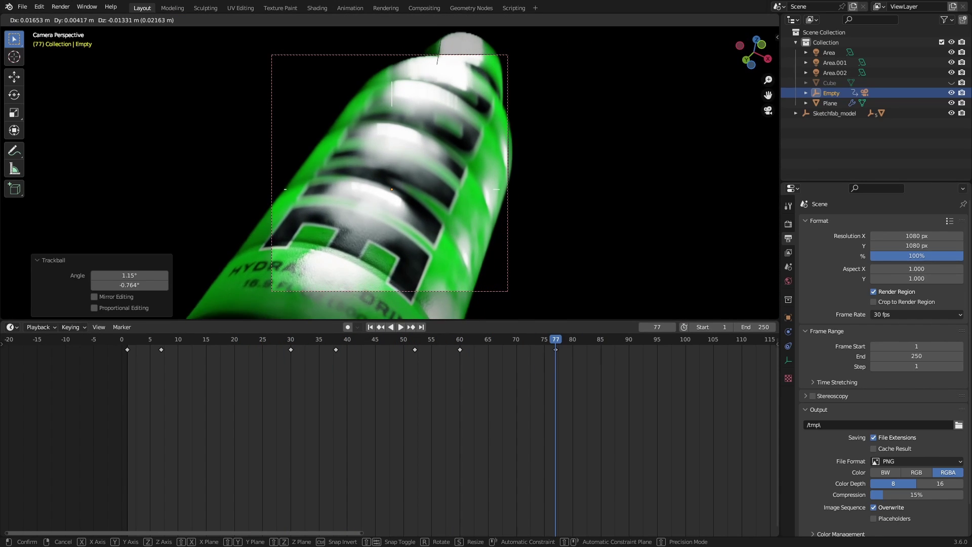
pyautogui.click(354, 205)
pyautogui.press('i')
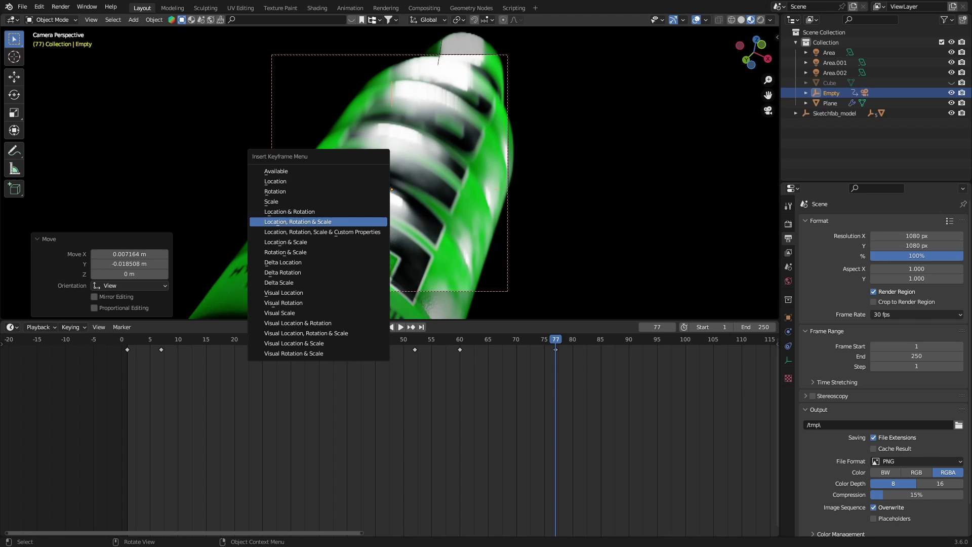
pyautogui.click(322, 221)
# Delete the Empty's frame 60 keyframe and play back the animation.
pyautogui.moveTo(336, 339); pyautogui.dragTo(555, 339)
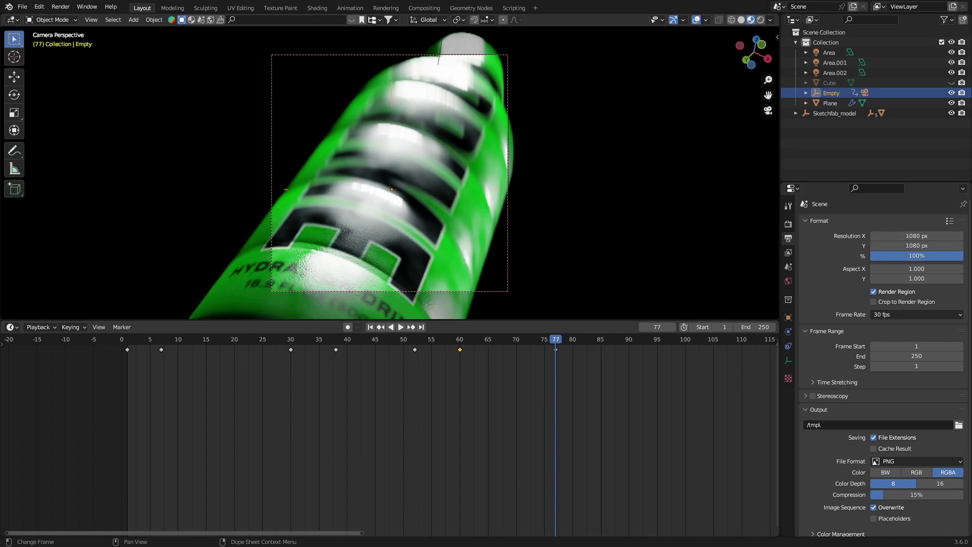
pyautogui.press('x')
pyautogui.press('Return')
pyautogui.hotkey('ctrl', 'shift', 'space')
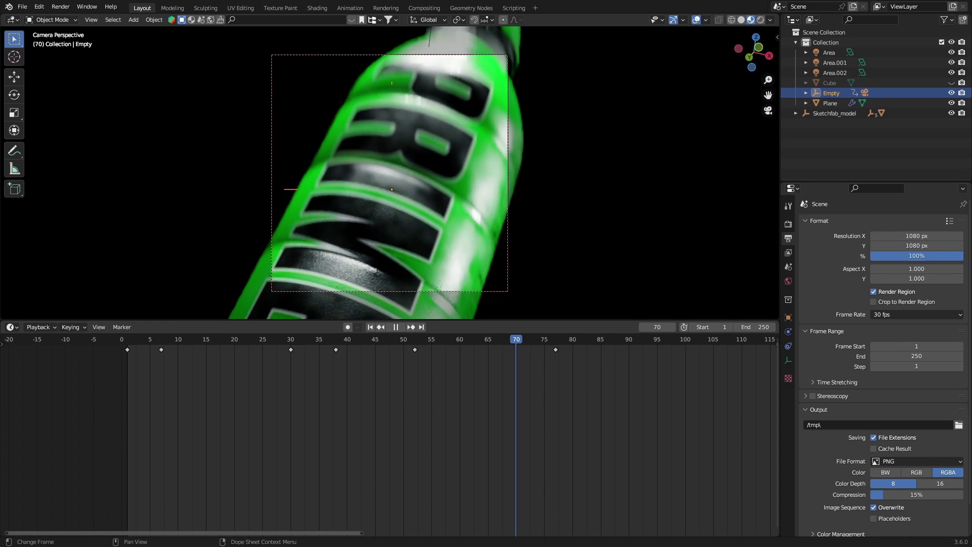
# Insert a Location, Rotation & Scale keyframe for the Empty at frame 72, move it onto frame 60 and play back the animation.
pyautogui.moveTo(516, 339); pyautogui.dragTo(528, 339)
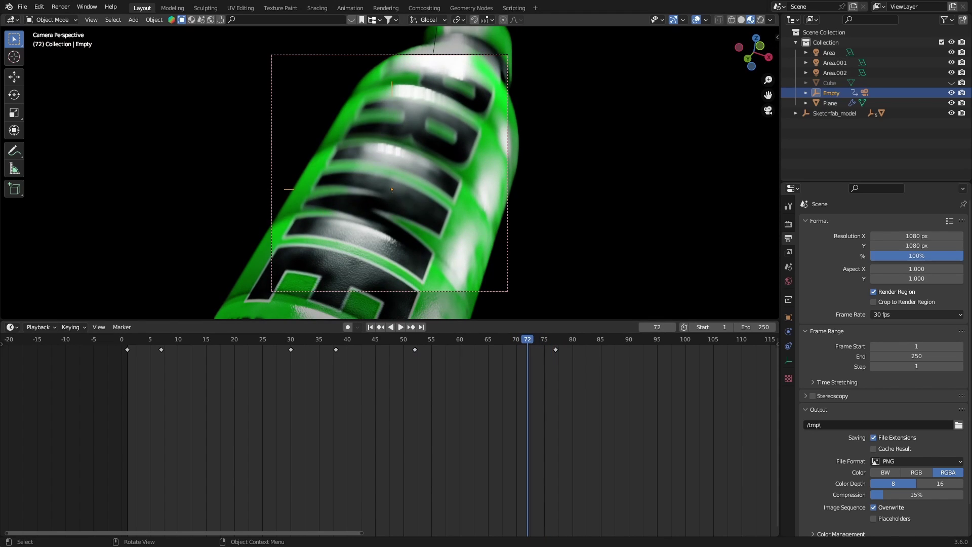
pyautogui.press('i')
pyautogui.press('Return')
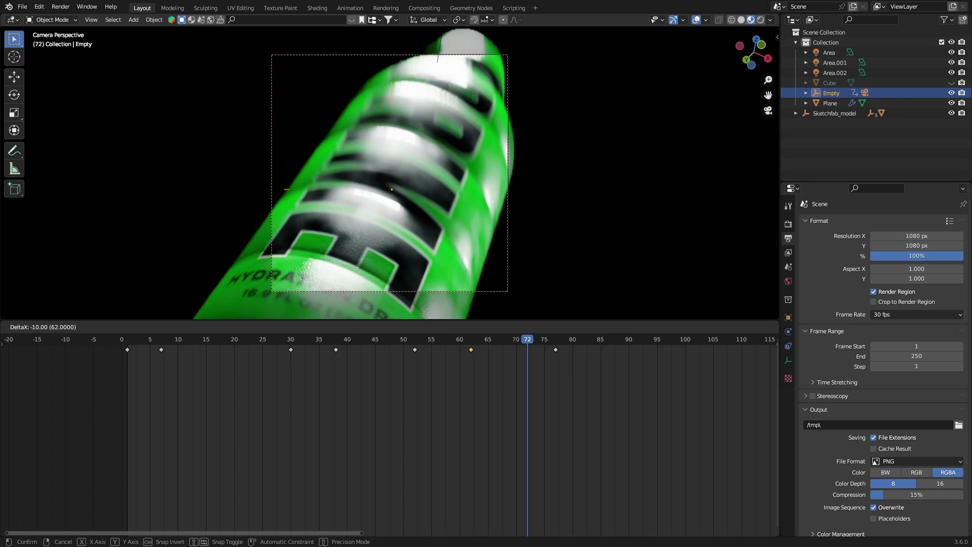
pyautogui.moveTo(471, 349); pyautogui.dragTo(460, 350)
pyautogui.press('space')
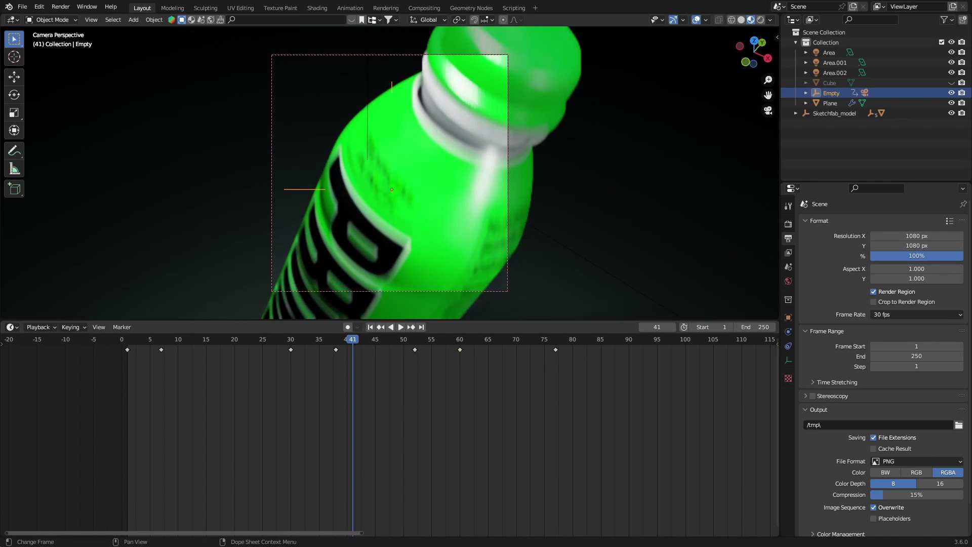
pyautogui.press('space')
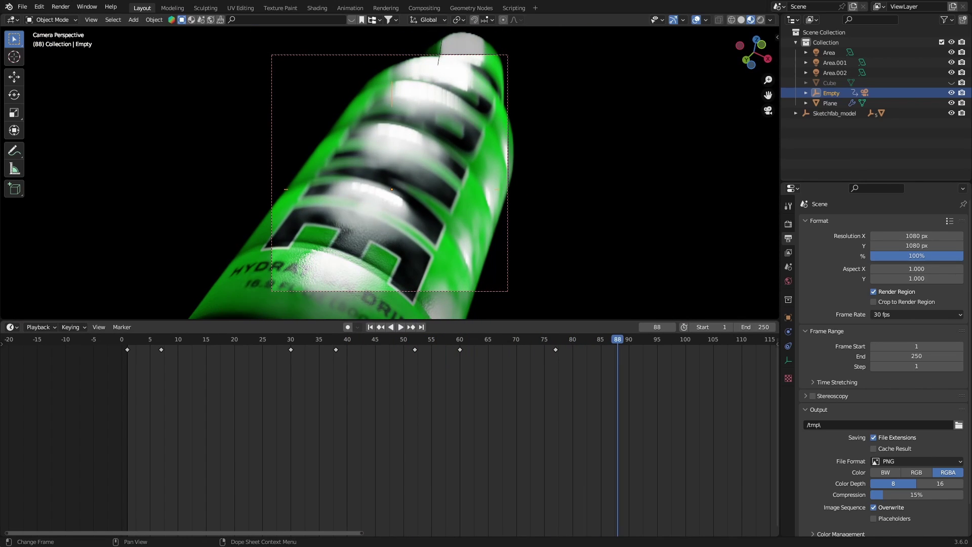
# At frame 82, rotate the Empty to frame the bottle's back label, including a roll of about -14.6°, and reposition it.
pyautogui.moveTo(584, 405); pyautogui.dragTo(439, 406, button='middle')
pyautogui.moveTo(473, 339); pyautogui.dragTo(439, 339)
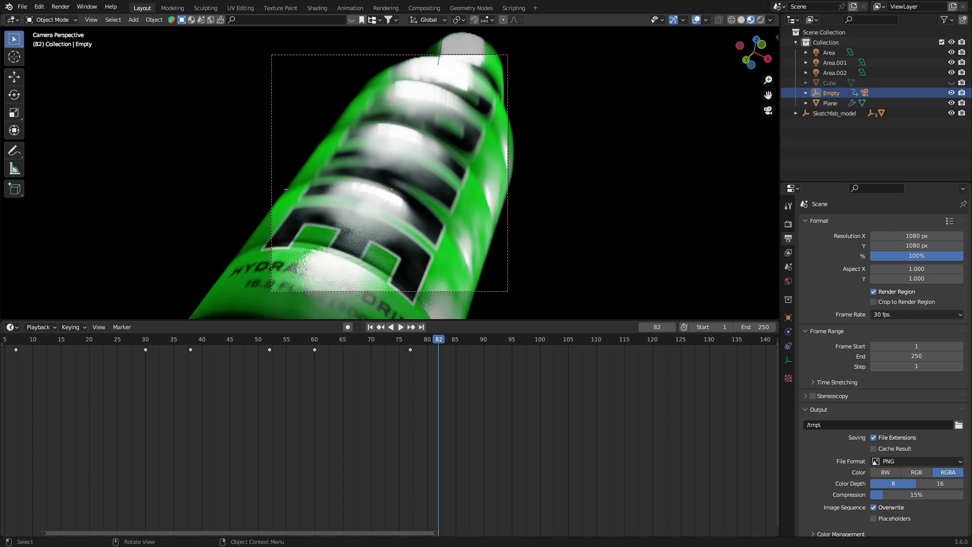
pyautogui.press('r')
pyautogui.press('r')
pyautogui.press('Return')
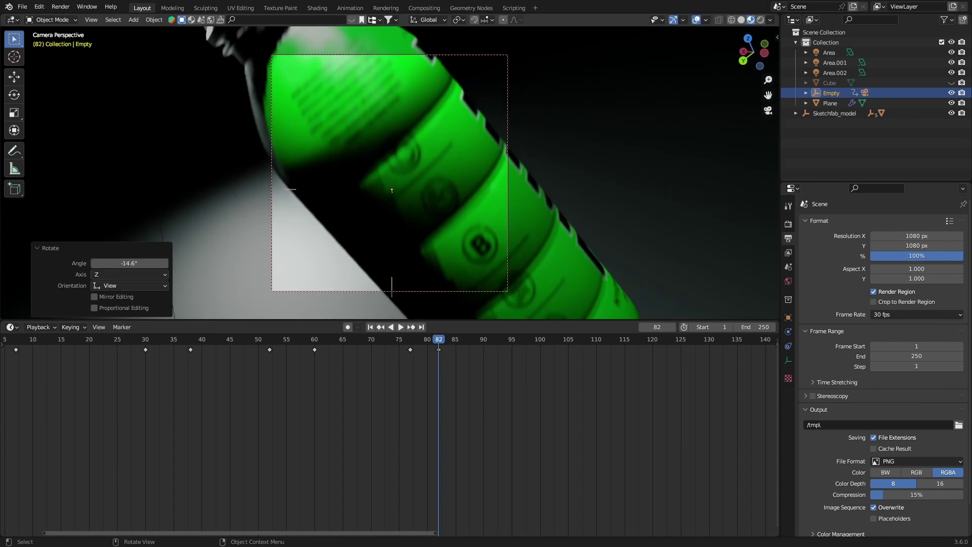
pyautogui.press('g')
pyautogui.press('Return')
# Trackball-rotate the Empty by about 13.2° and 8.02° and set its Location, Rotation & Scale keyframe at frame 82.
pyautogui.press('r')
pyautogui.press('r')
pyautogui.press('Return')
pyautogui.press('i')
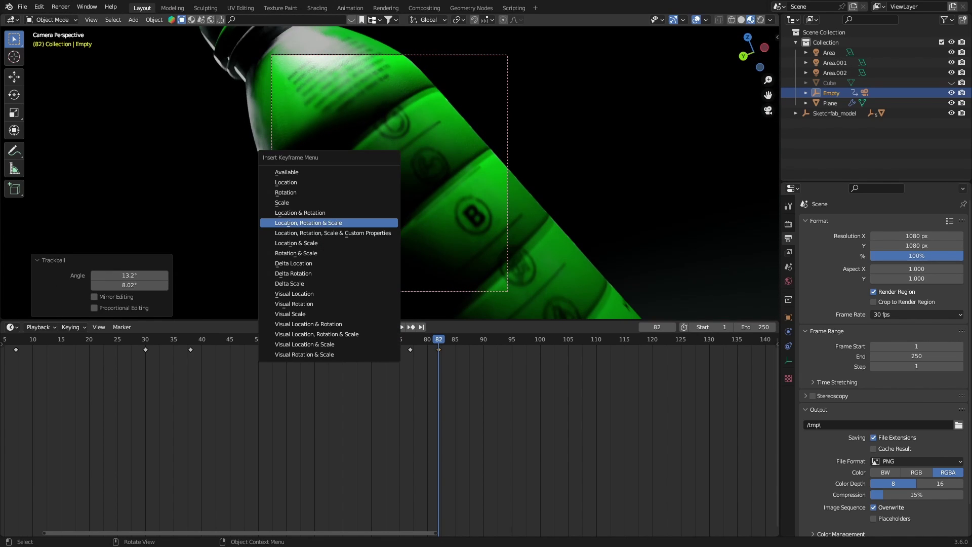
pyautogui.click(370, 223)
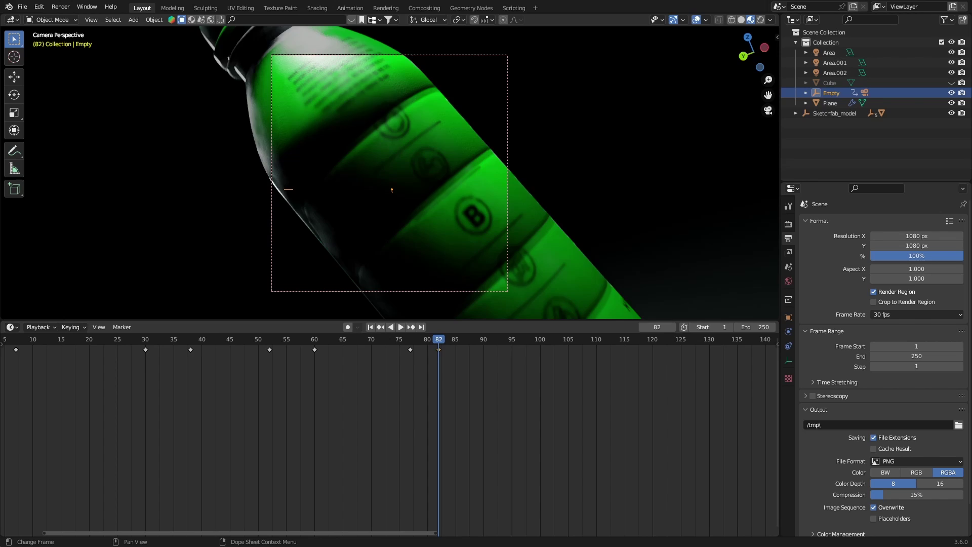
# Insert a Location, Rotation & Scale keyframe for the Empty at frame 80.
pyautogui.press('Left')
pyautogui.press('Left')
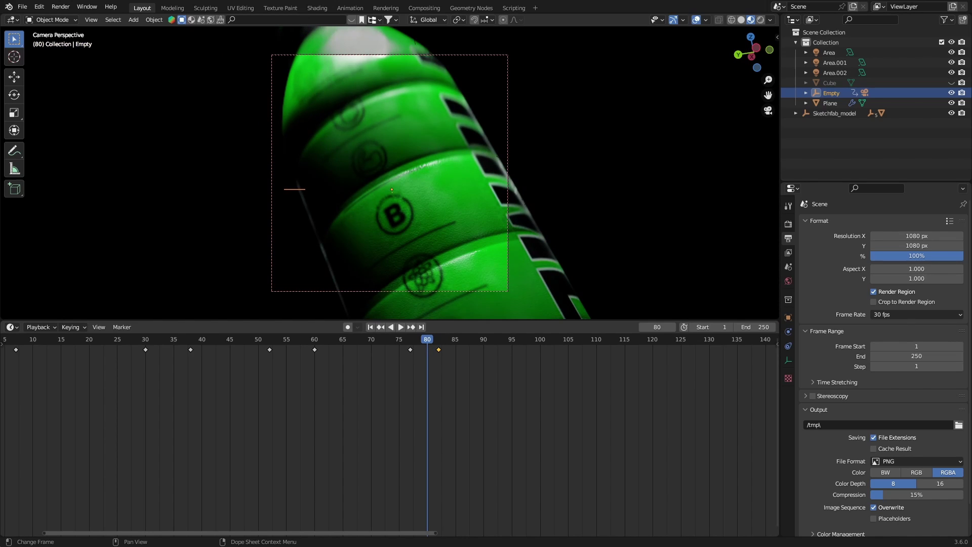
pyautogui.press('i')
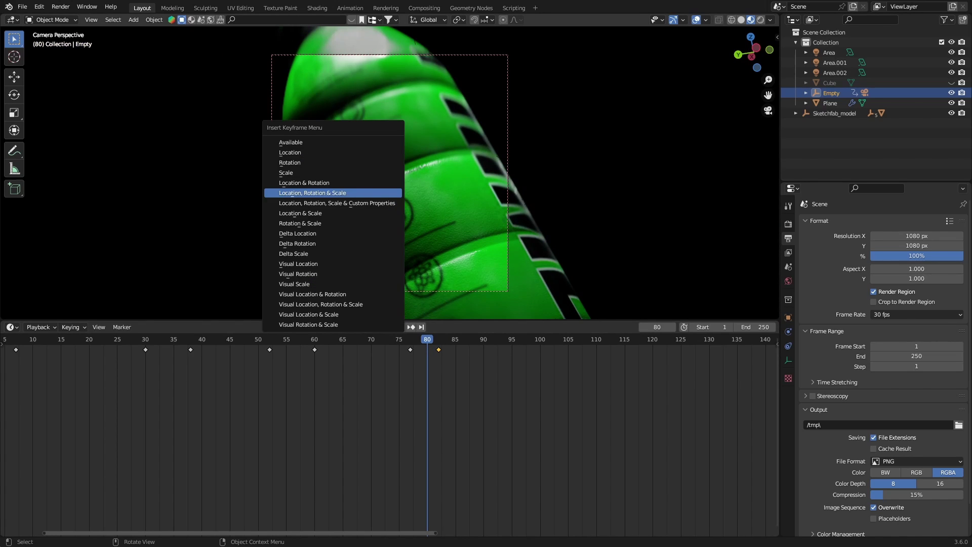
pyautogui.click(312, 193)
# Retime the Empty's last two keyframes to frames 82 and 100, and play back the animation.
pyautogui.moveTo(459, 368); pyautogui.dragTo(423, 348)
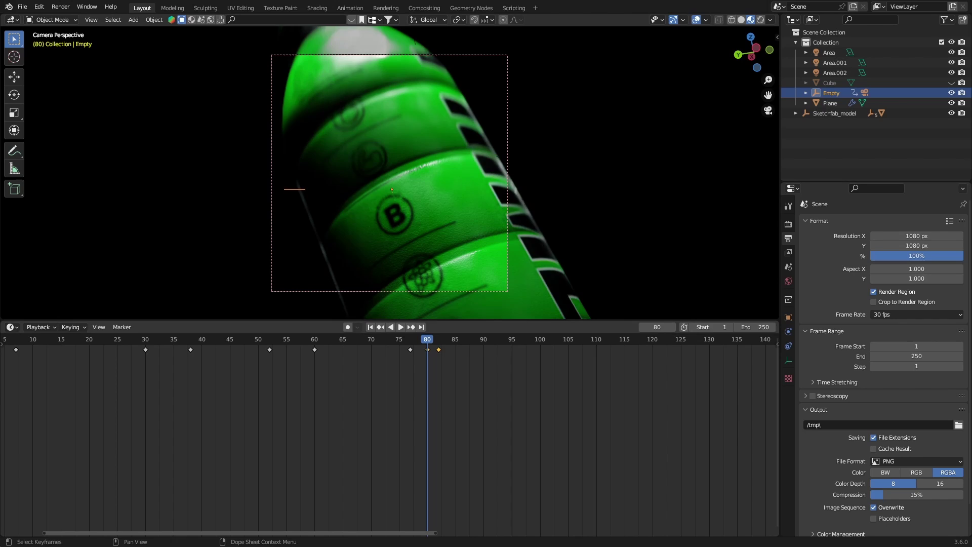
pyautogui.press('g')
pyautogui.click(438, 349)
pyautogui.click(449, 350)
pyautogui.press('g')
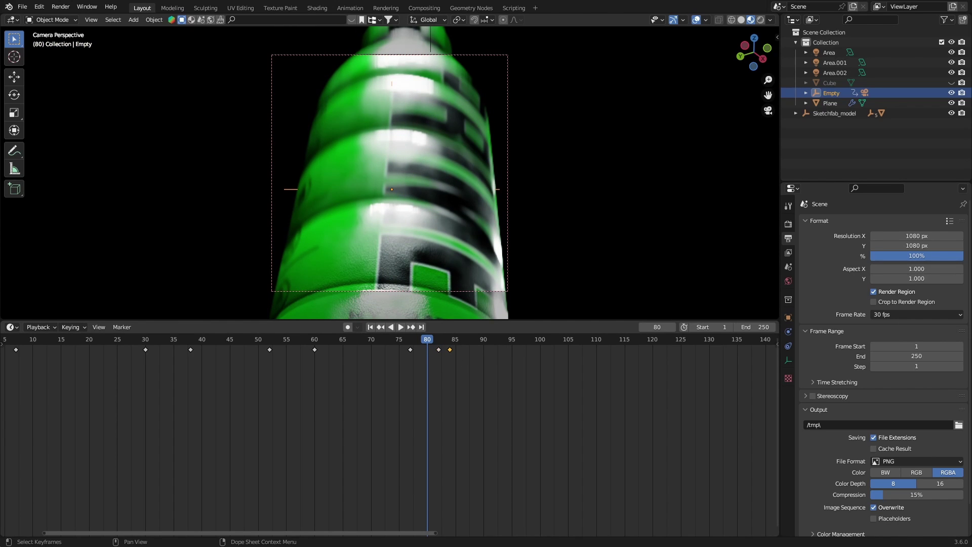
pyautogui.click(541, 350)
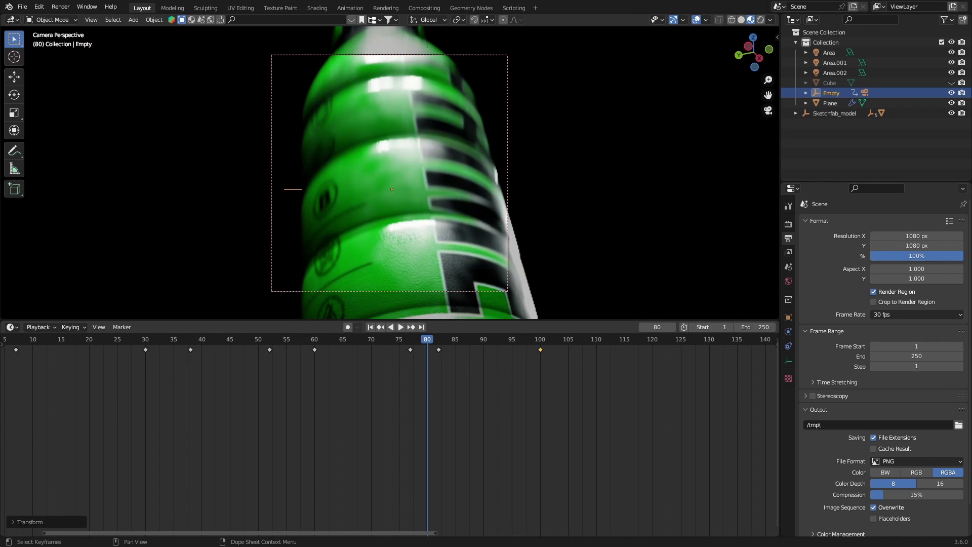
pyautogui.click(241, 339)
pyautogui.press('space')
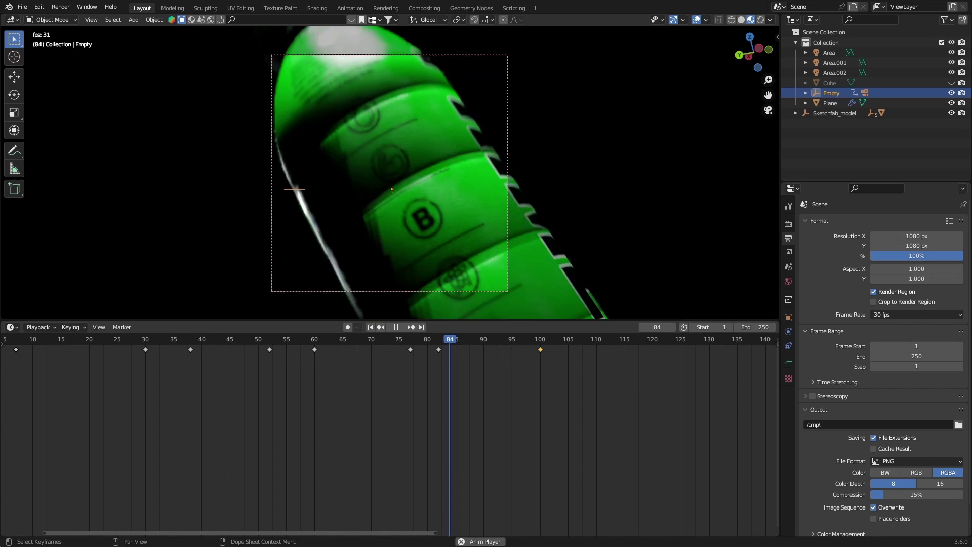
pyautogui.press('space')
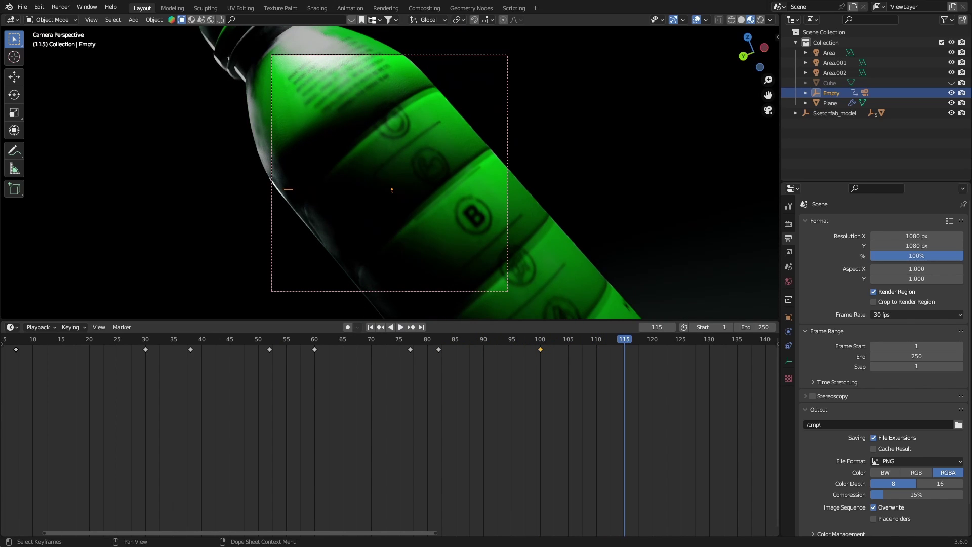
# Insert a keyframe for the Empty at frame 85, move it to frame 83 and play back the animation.
pyautogui.moveTo(450, 338); pyautogui.dragTo(456, 339)
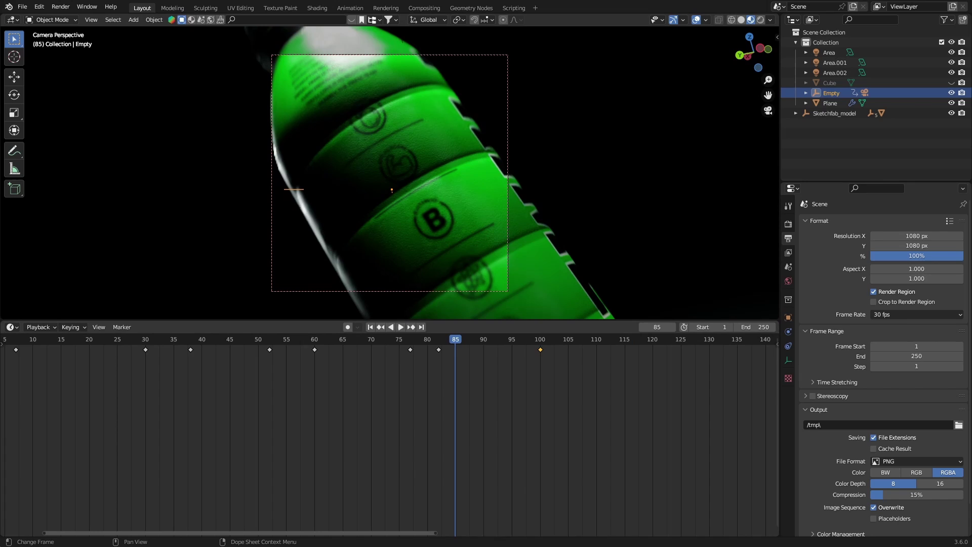
pyautogui.press('i')
pyautogui.click(386, 245)
pyautogui.press('g')
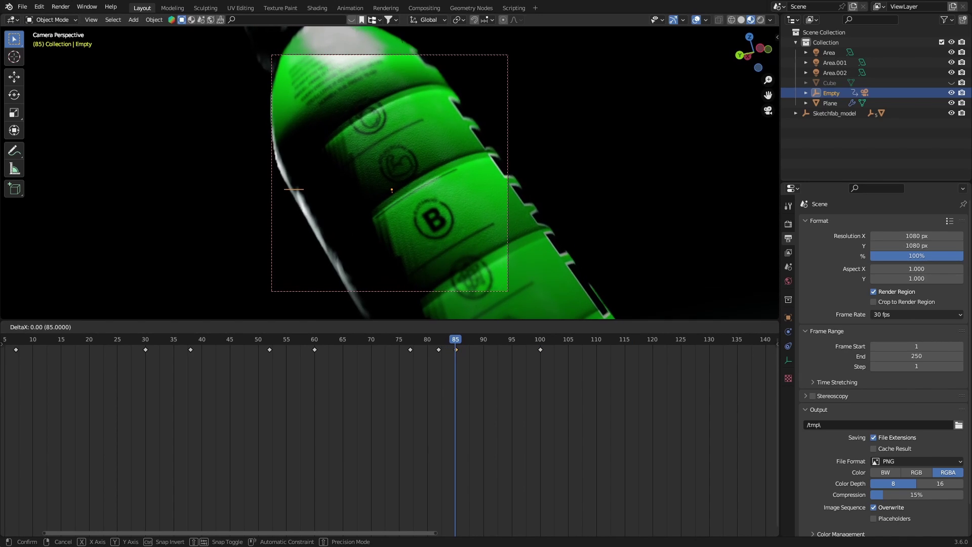
pyautogui.click(439, 349)
pyautogui.click(337, 339)
pyautogui.press('space')
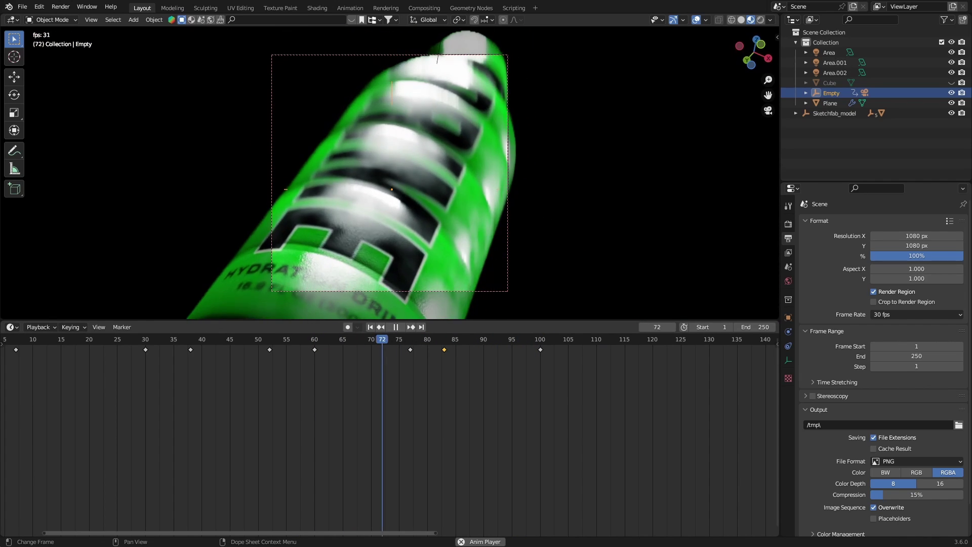
pyautogui.press('space')
# Duplicate the Empty's first keyframe to frame 110 to bring the camera back to its opening framing.
pyautogui.click(596, 339)
pyautogui.scroll(-15, 389, 430)
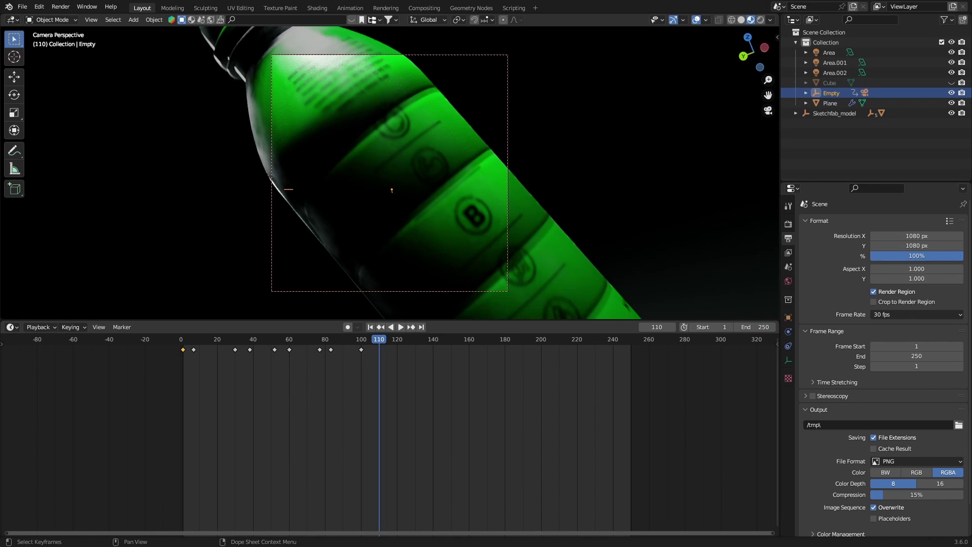
pyautogui.press('g')
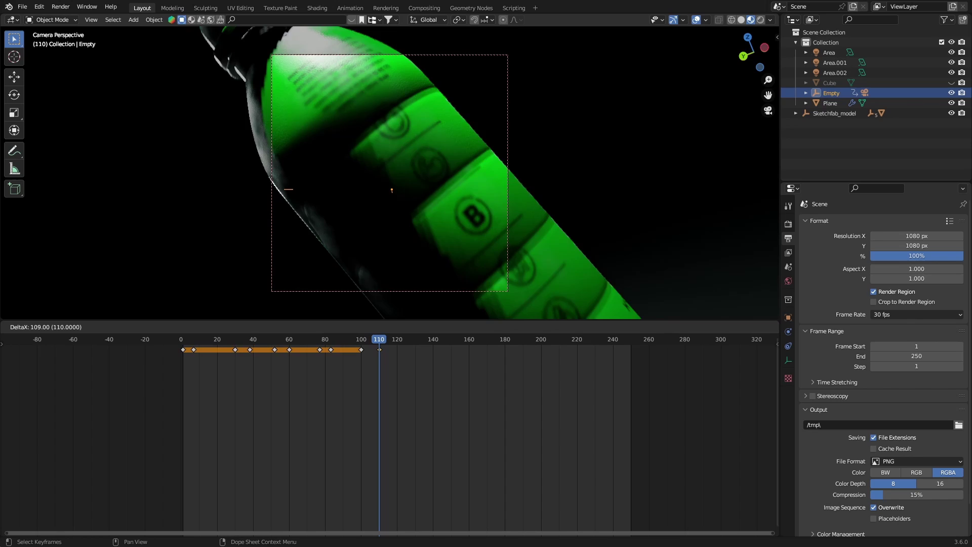
pyautogui.press('Escape')
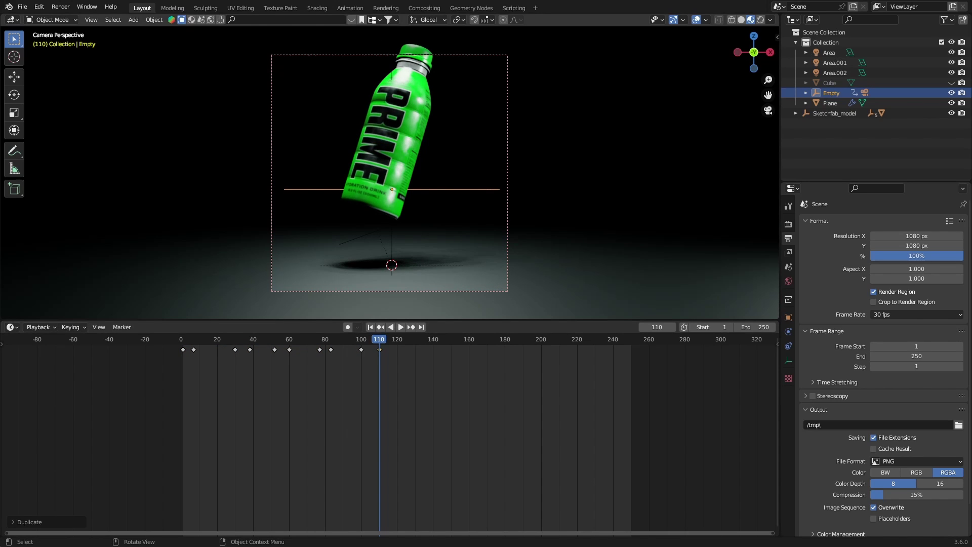
# Select the bottle and duplicate its frame 30 keyframe to frame 100 and its first keyframe to frame 110.
pyautogui.click(386, 132)
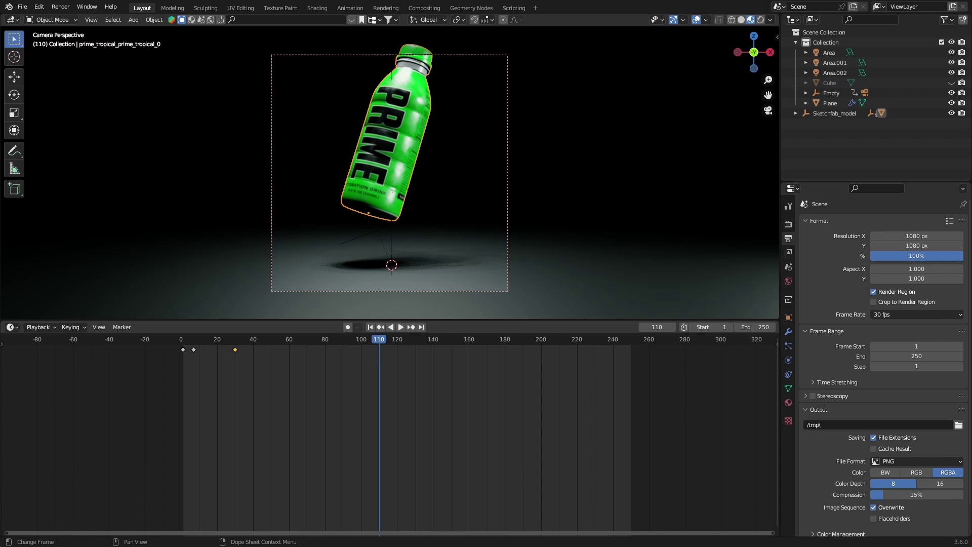
pyautogui.hotkey('shift', 'd')
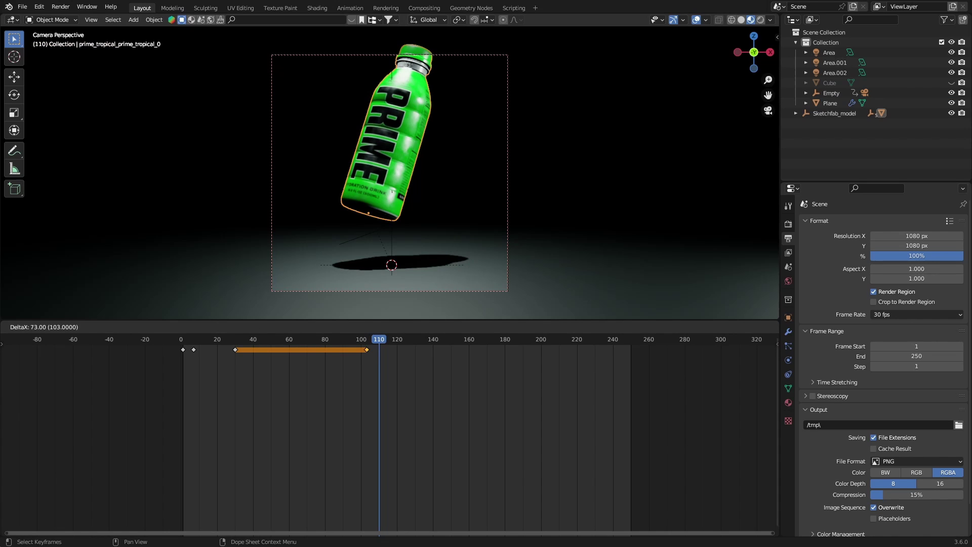
pyautogui.press('Return')
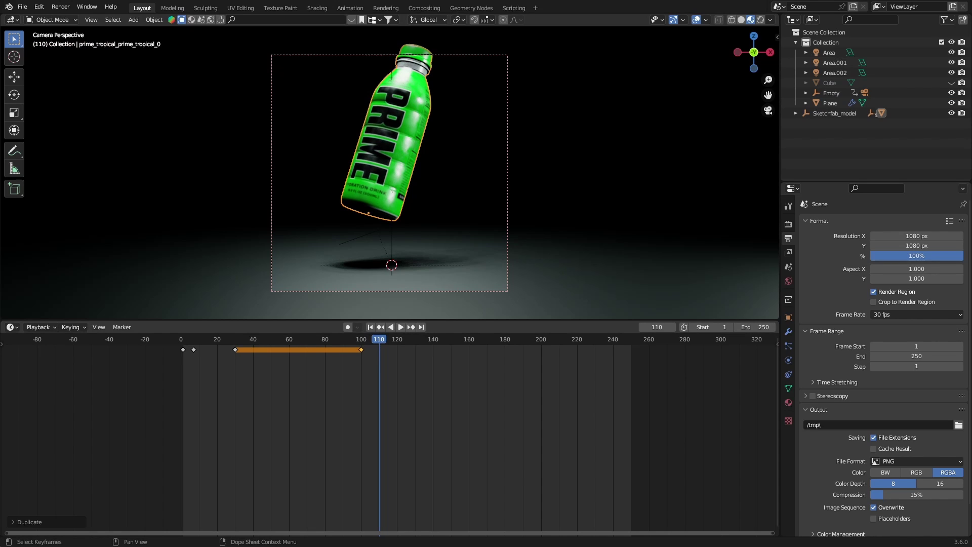
pyautogui.click(182, 349)
pyautogui.hotkey('shift', 'd')
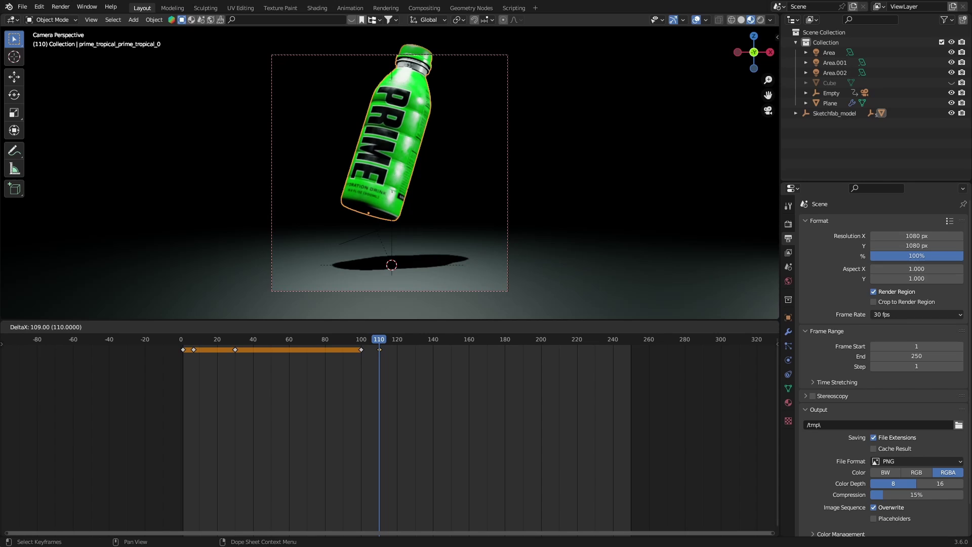
pyautogui.press('Return')
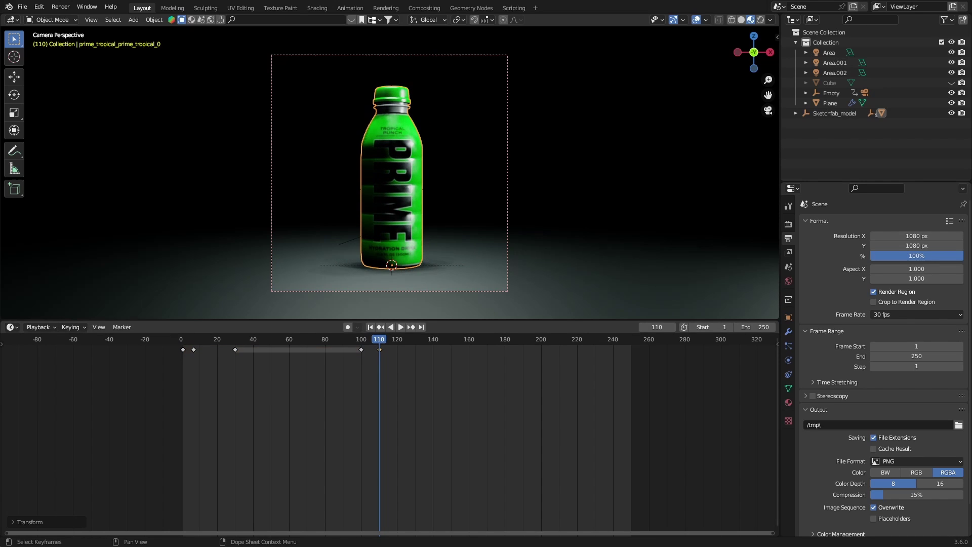
# Set the scene's end frame to 109.
pyautogui.click(755, 327)
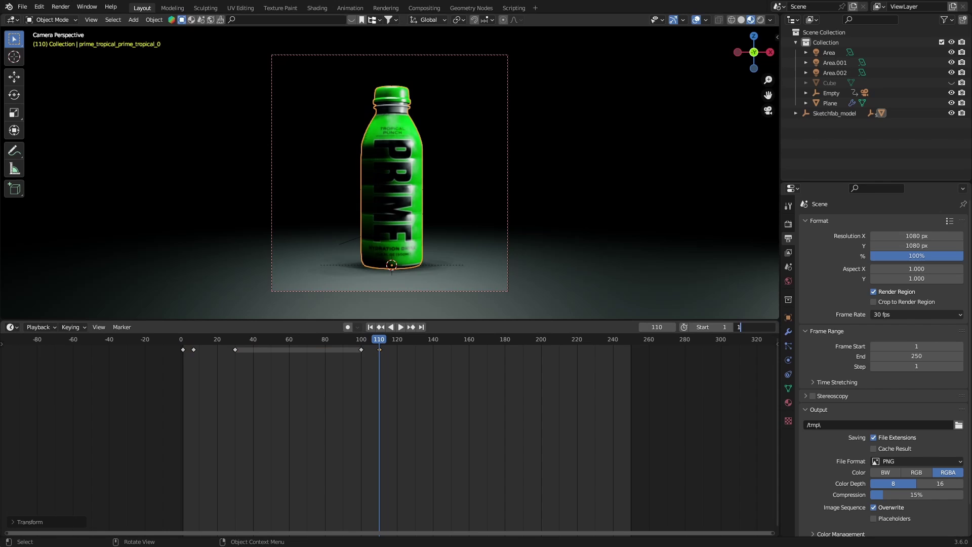
pyautogui.write('109')
pyautogui.press('Return')
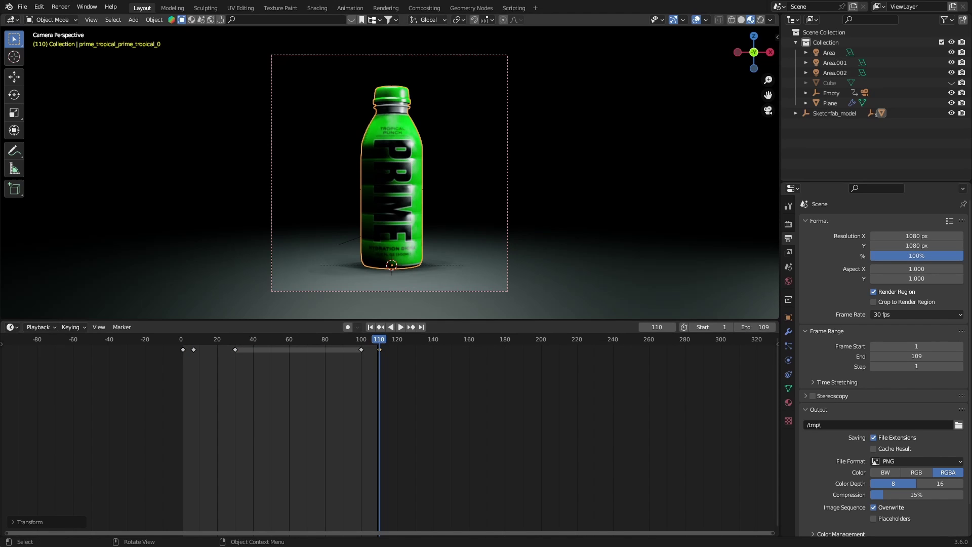
# Save the file and play back the animation in a maximized viewport with overlays hidden.
pyautogui.hotkey('ctrl', 'space')
pyautogui.hotkey('shift', 'alt', 'z')
pyautogui.hotkey('ctrl', 's')
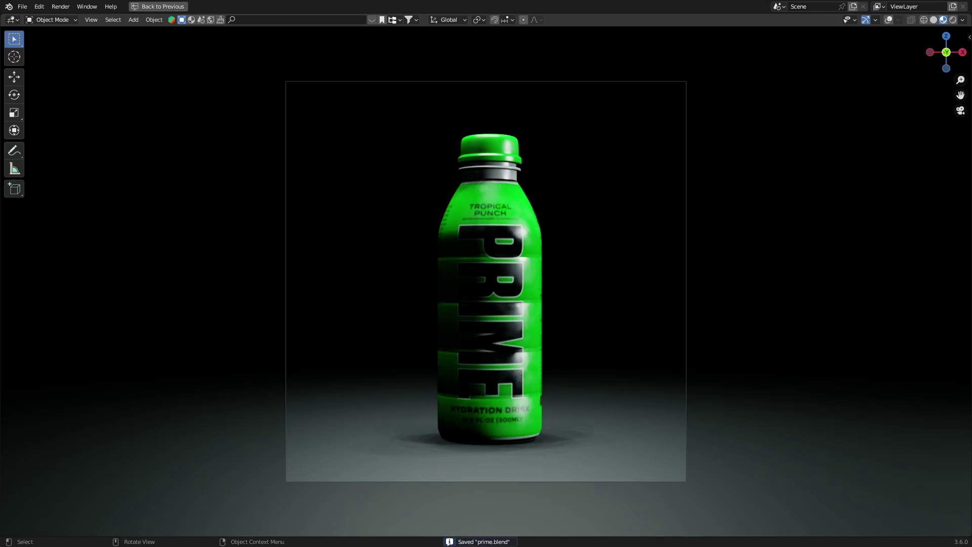
pyautogui.press('space')
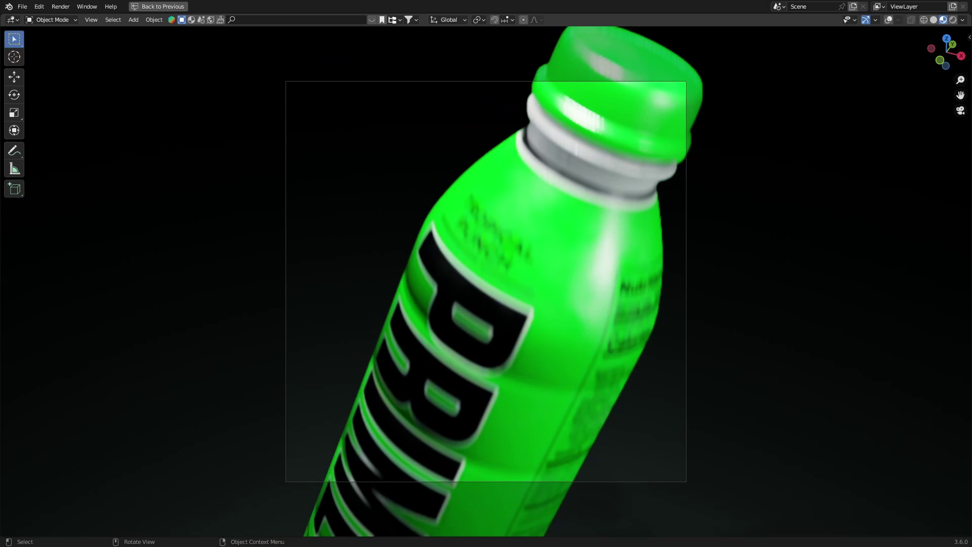
pyautogui.hotkey('ctrl', 's')
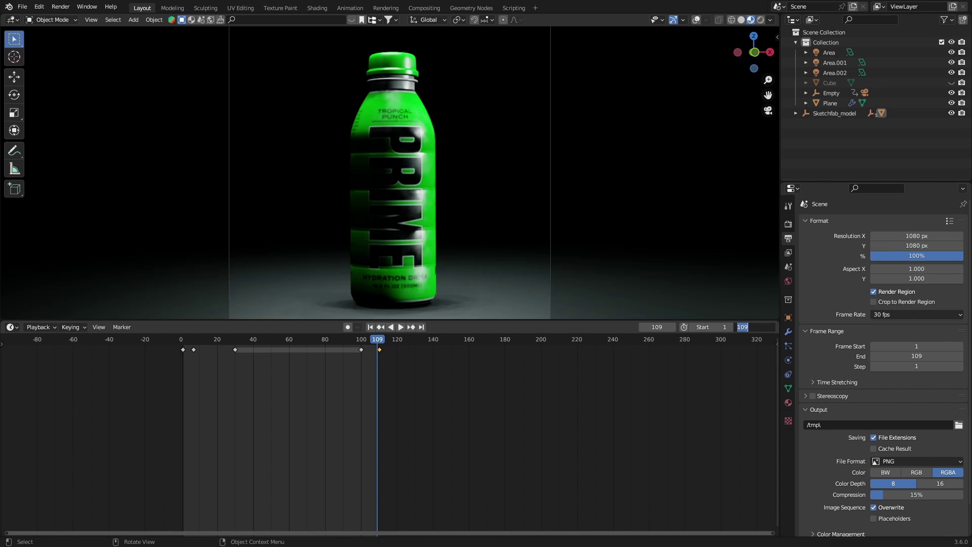
# Set the scene's end frame to 120.
pyautogui.write('12')
pyautogui.write('0')
pyautogui.press('Return')
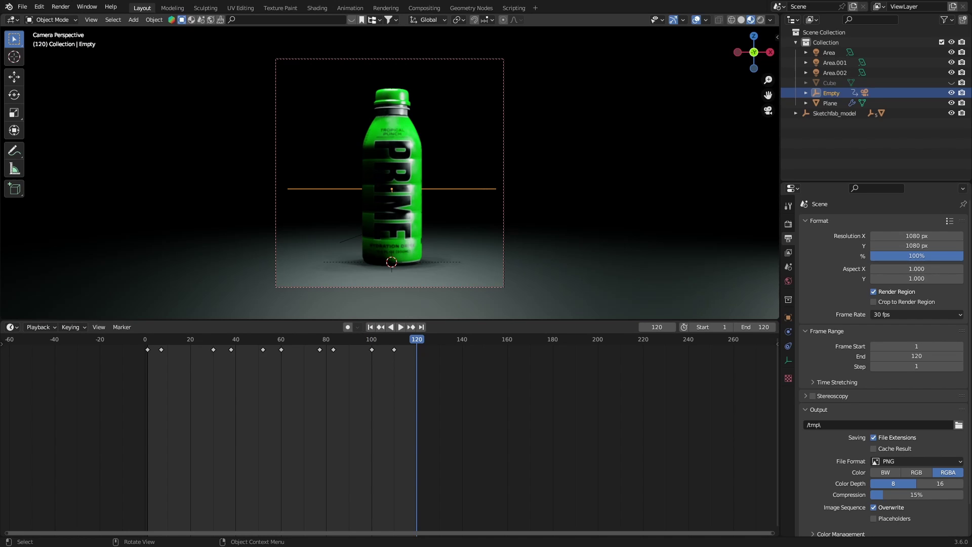
# Scale the Empty by about 1.066 at frame 120 and insert a Location, Rotation & Scale keyframe.
pyautogui.press('s')
pyautogui.press('Return')
pyautogui.press('i')
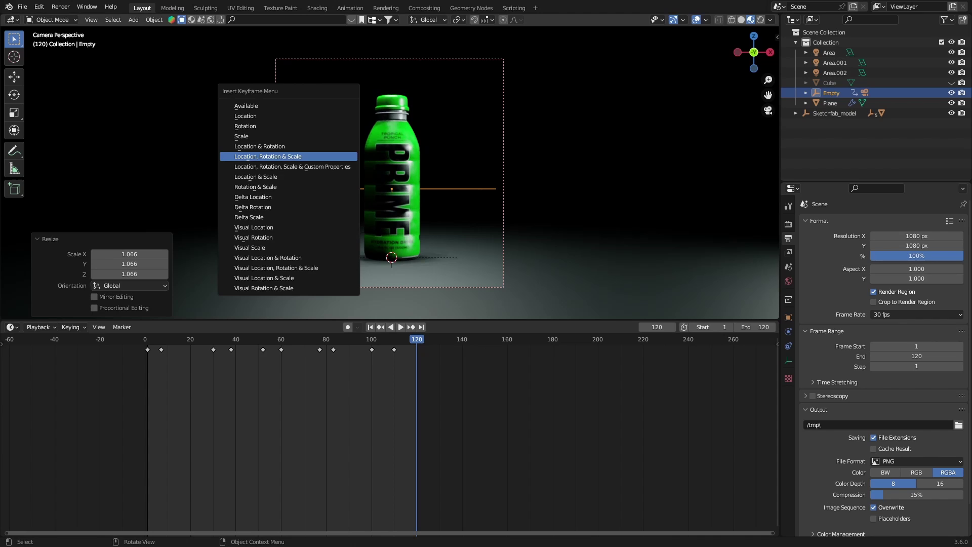
pyautogui.press('Return')
# Play back the full animation and save the file.
pyautogui.press('space')
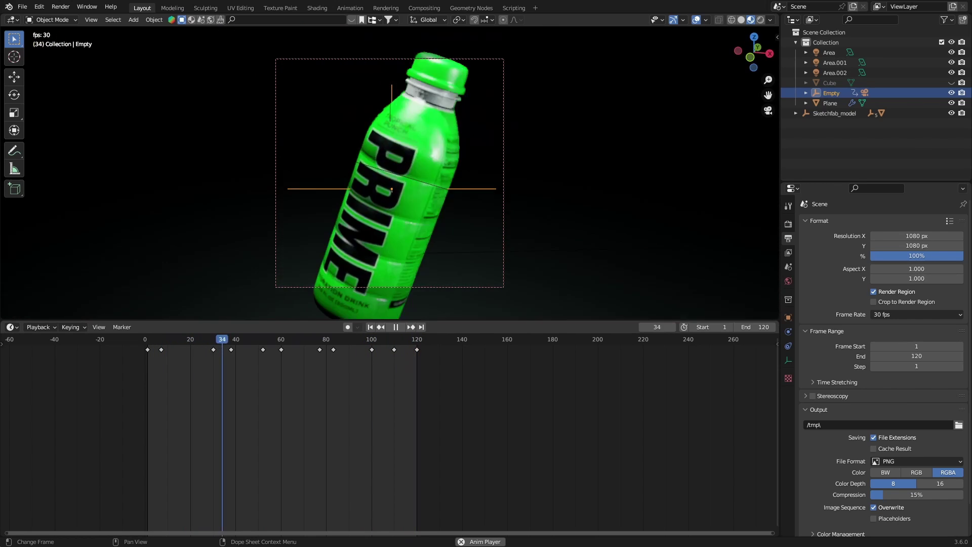
pyautogui.press('space')
pyautogui.moveTo(149, 338); pyautogui.dragTo(161, 338)
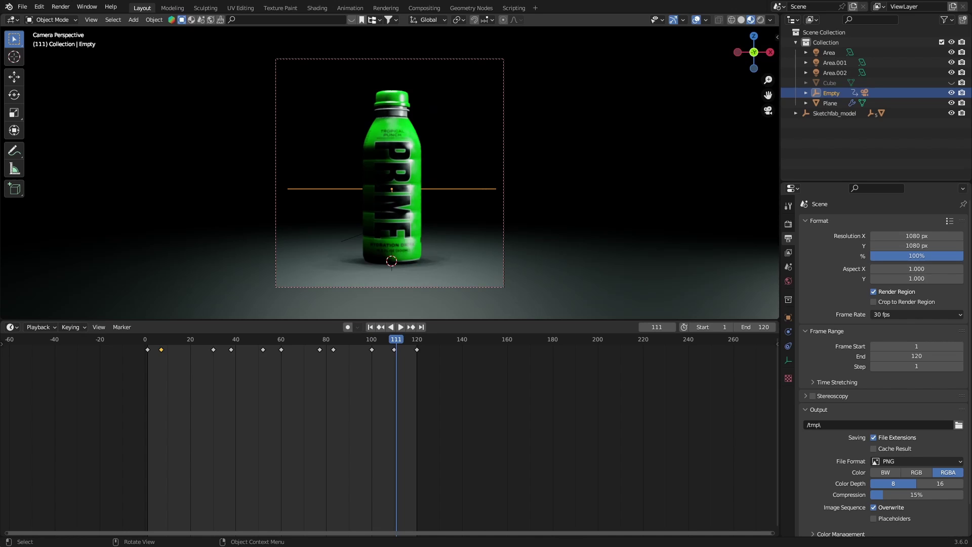
pyautogui.hotkey('ctrl', 's')
# In solid shading, place the 3D cursor on the bottle's front surface and add a Plain Axes empty there.
pyautogui.moveTo(382, 149); pyautogui.dragTo(364, 158, button='middle')
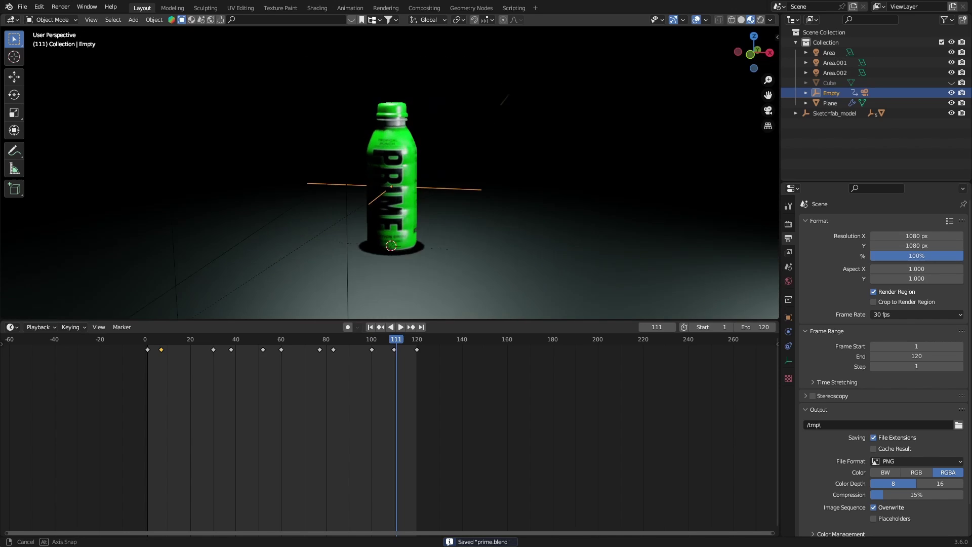
pyautogui.press('z')
pyautogui.scroll(3, 382, 154)
pyautogui.keyDown('shift'); pyautogui.rightClick(382, 154); pyautogui.keyUp('shift')
pyautogui.hotkey('shift', 'a')
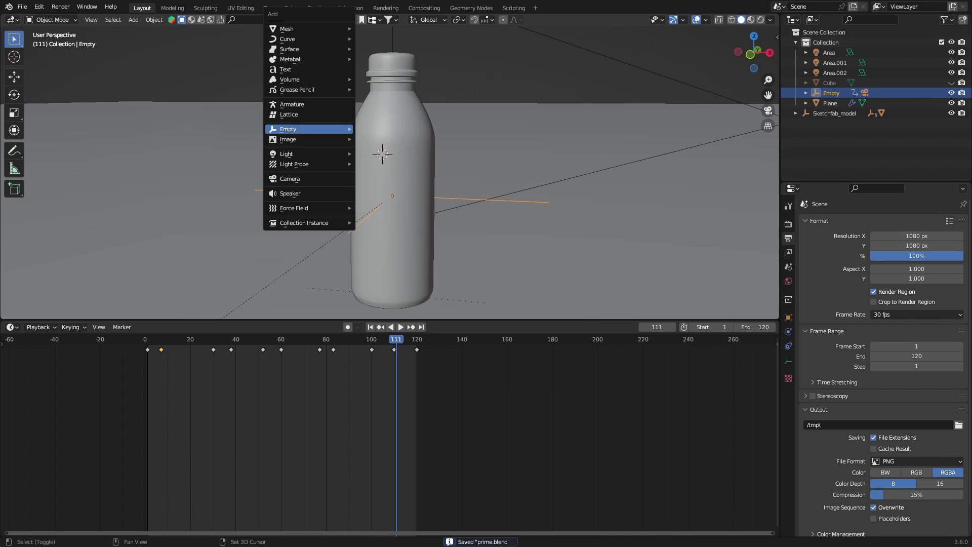
pyautogui.moveTo(309, 130)
pyautogui.click(384, 129)
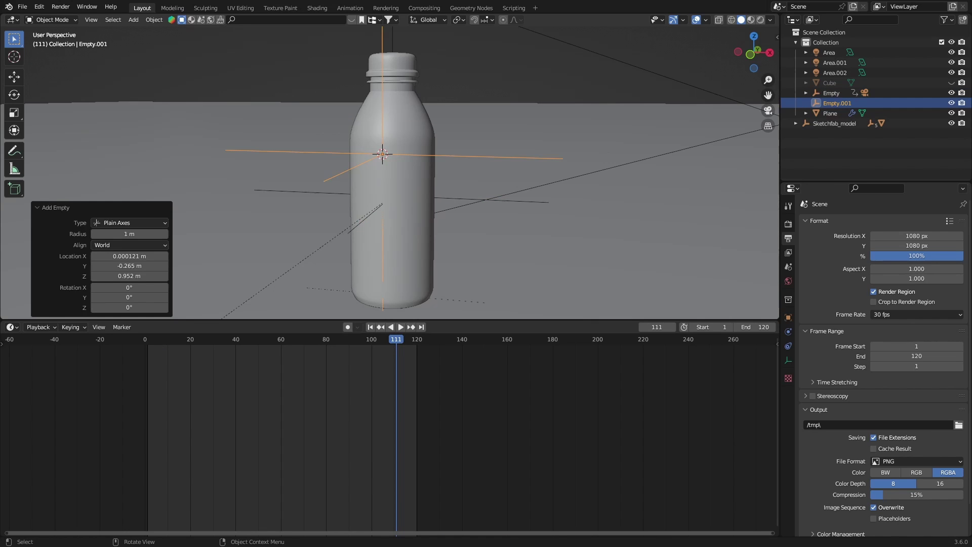
# Shrink the new empty and move it by about -0.016, -0.033 and -0.014 m in X, Y and Z.
pyautogui.rightClick(369, 128)
pyautogui.moveTo(390, 123); pyautogui.dragTo(296, 140, button='middle')
pyautogui.click(369, 129)
pyautogui.click(325, 130)
pyautogui.press('g')
pyautogui.click(291, 142)
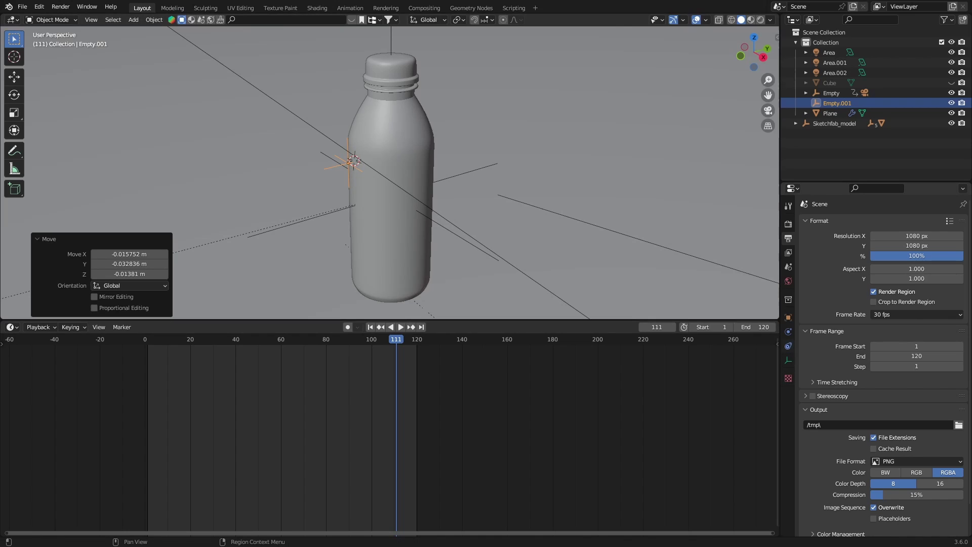
# Add a Shrinkwrap constraint to the new empty with the bottle mesh as its target.
pyautogui.click(789, 346)
pyautogui.click(861, 222)
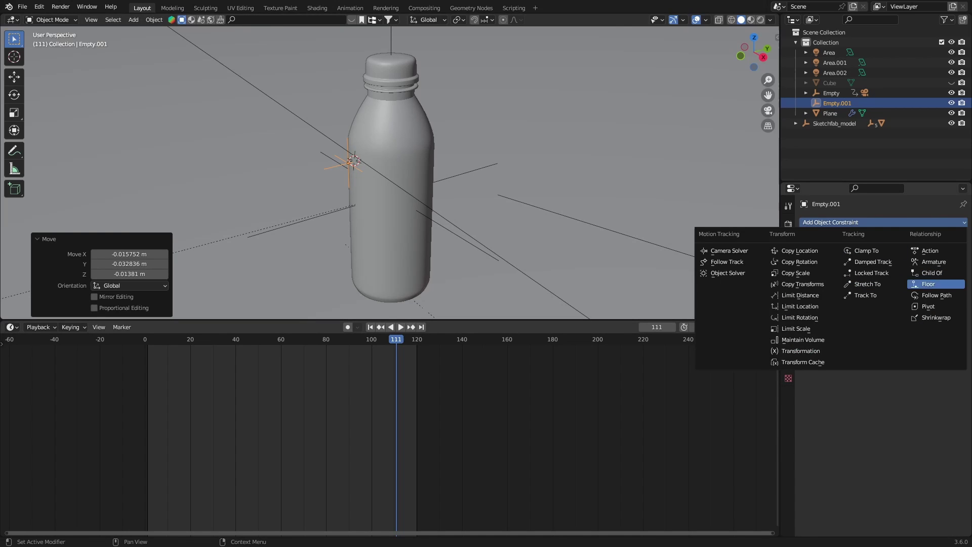
pyautogui.click(936, 317)
pyautogui.click(948, 253)
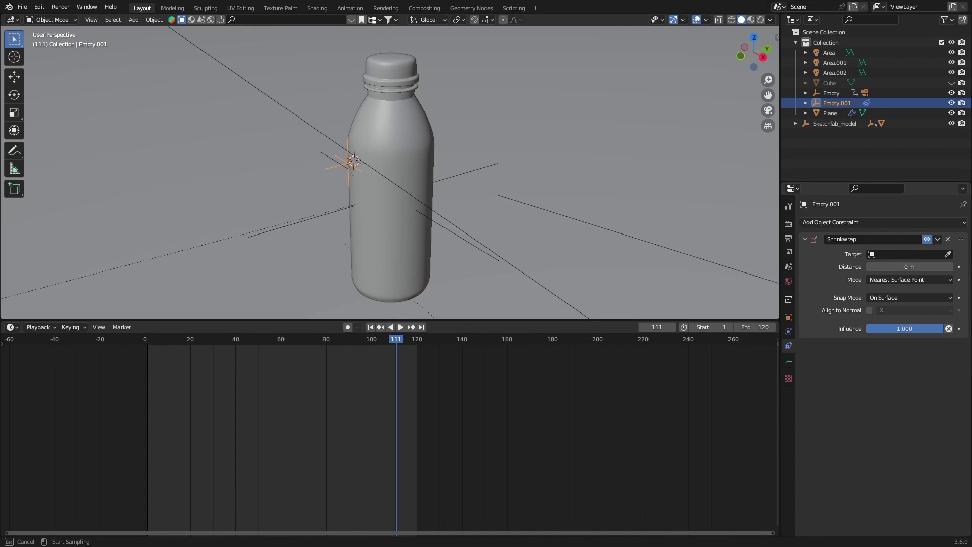
pyautogui.click(372, 133)
# Parent the shrinkwrapped empty to the camera using Object (Keep Transform).
pyautogui.moveTo(372, 133); pyautogui.dragTo(451, 165, button='middle')
pyautogui.moveTo(345, 164); pyautogui.dragTo(493, 137, button='middle')
pyautogui.scroll(5, 494, 160)
pyautogui.hotkey('alt', 'a')
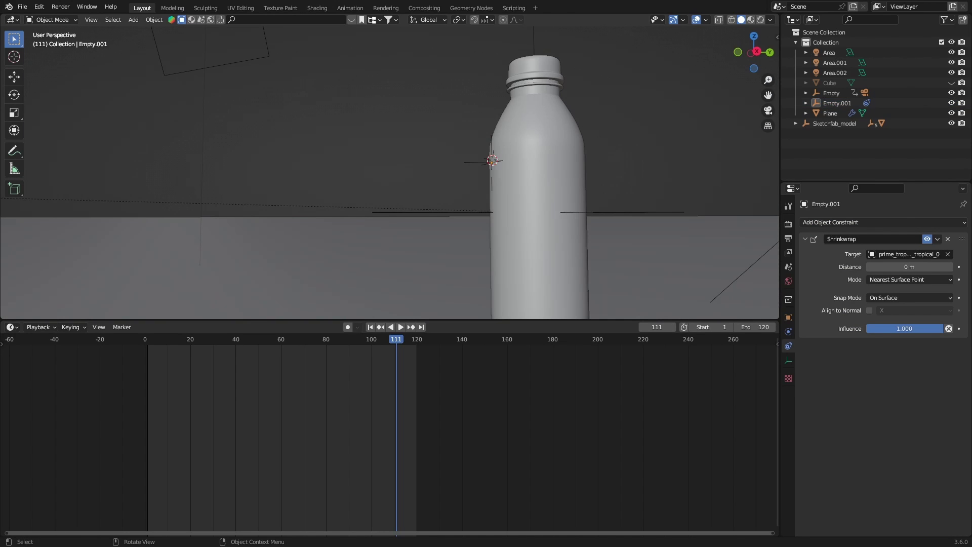
pyautogui.click(489, 162)
pyautogui.keyDown('ctrl'); pyautogui.moveTo(439, 167); pyautogui.dragTo(537, 191, button='middle'); pyautogui.keyUp('ctrl')
pyautogui.keyDown('shift'); pyautogui.click(304, 203); pyautogui.keyUp('shift')
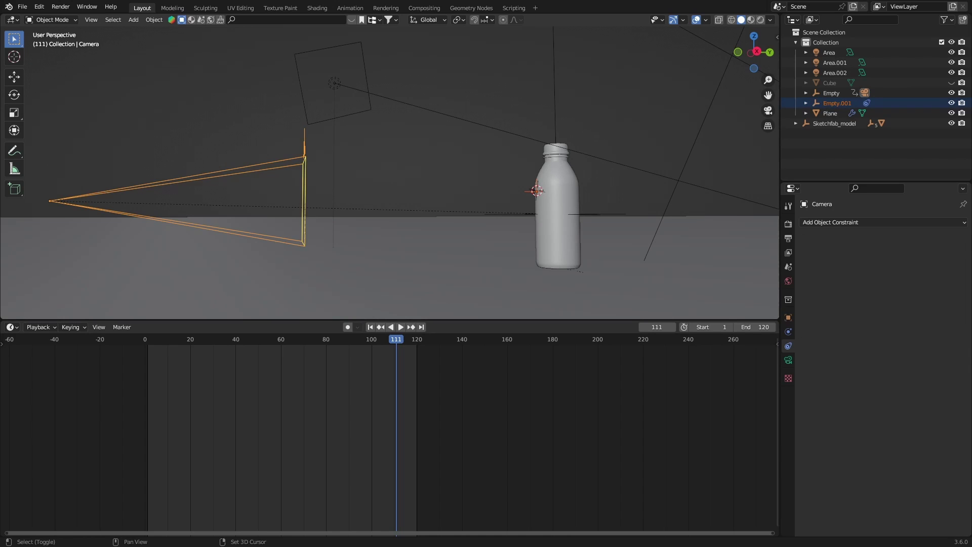
pyautogui.hotkey('ctrl', 'p')
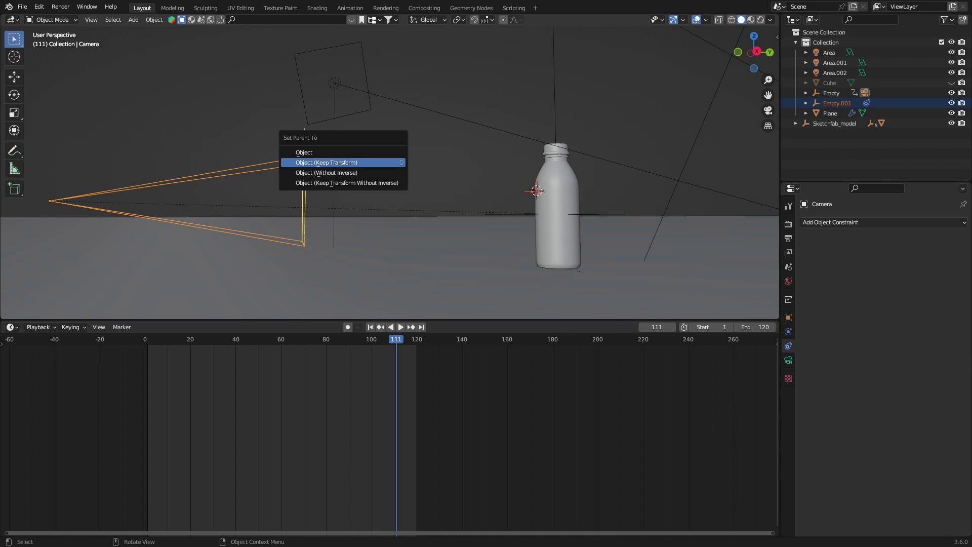
pyautogui.click(343, 162)
pyautogui.moveTo(343, 163)
pyautogui.mouseDown(button='middle')
pyautogui.moveTo(314, 165)
pyautogui.moveTo(334, 169)
pyautogui.mouseUp(button='middle')
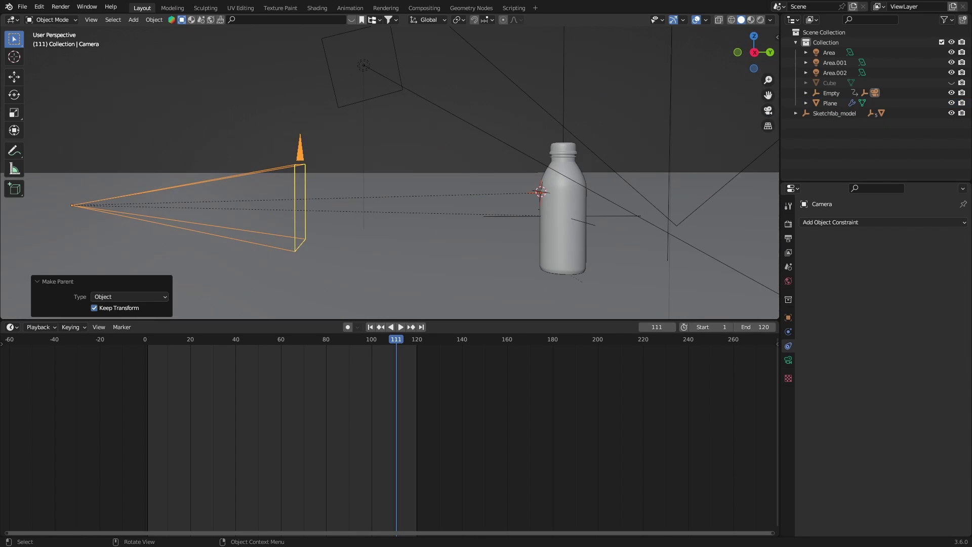
# Clear the bottle mesh from the camera's depth of field focus object and start picking a replacement object in the scene.
pyautogui.click(540, 191)
pyautogui.click(304, 202)
pyautogui.click(788, 360)
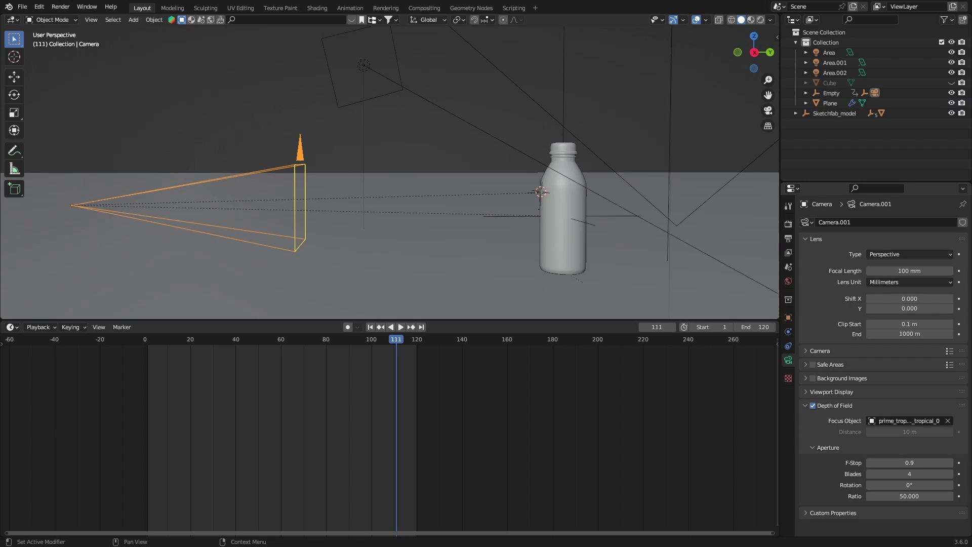
pyautogui.click(910, 420)
pyautogui.press('Escape')
pyautogui.click(948, 421)
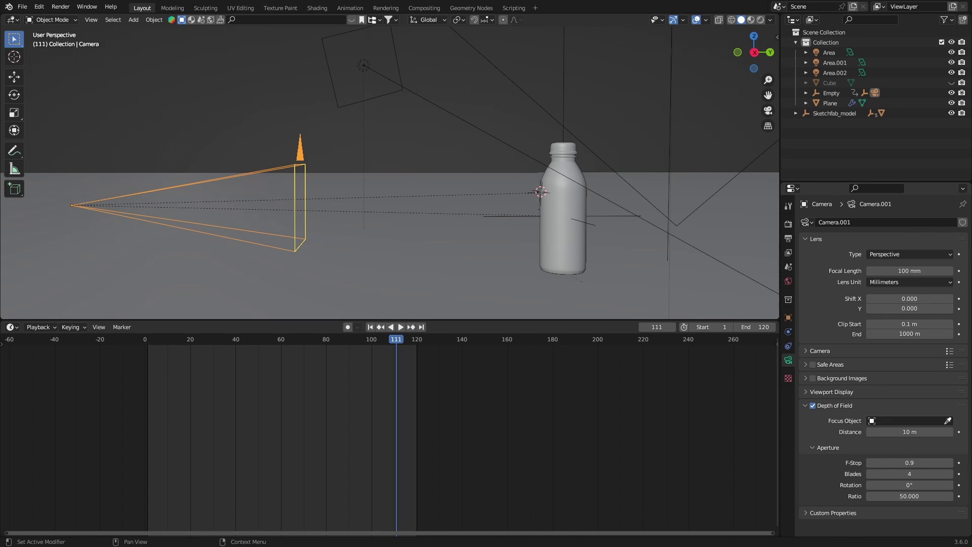
pyautogui.click(948, 420)
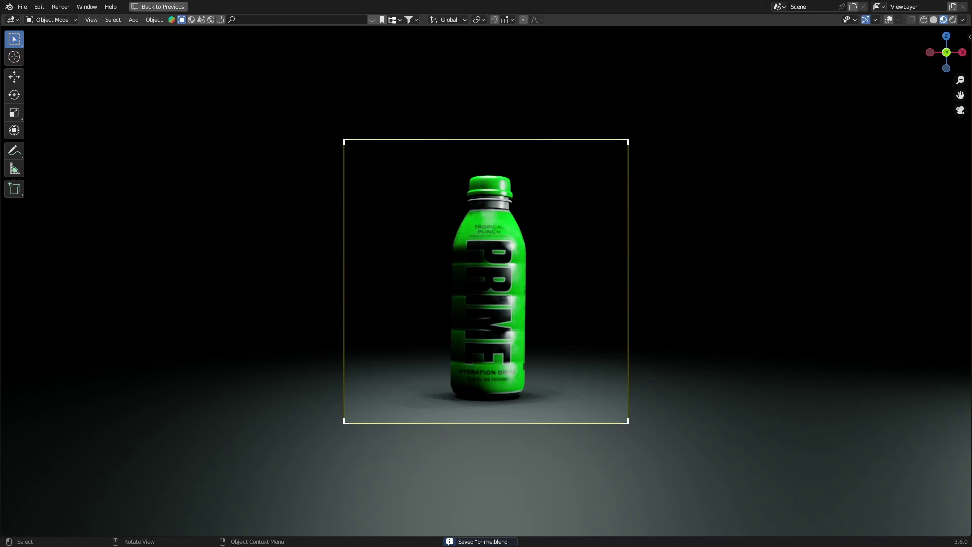
# Play the animation through the camera to preview the tilted bottle in rendered shading, and save the file.
pyautogui.press('space')
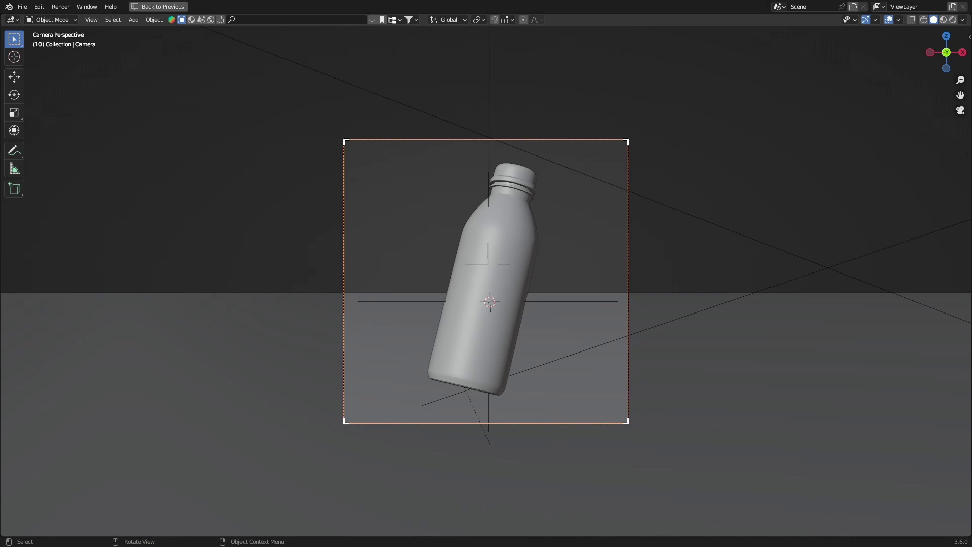
pyautogui.moveTo(486, 273); pyautogui.dragTo(544, 294, button='middle')
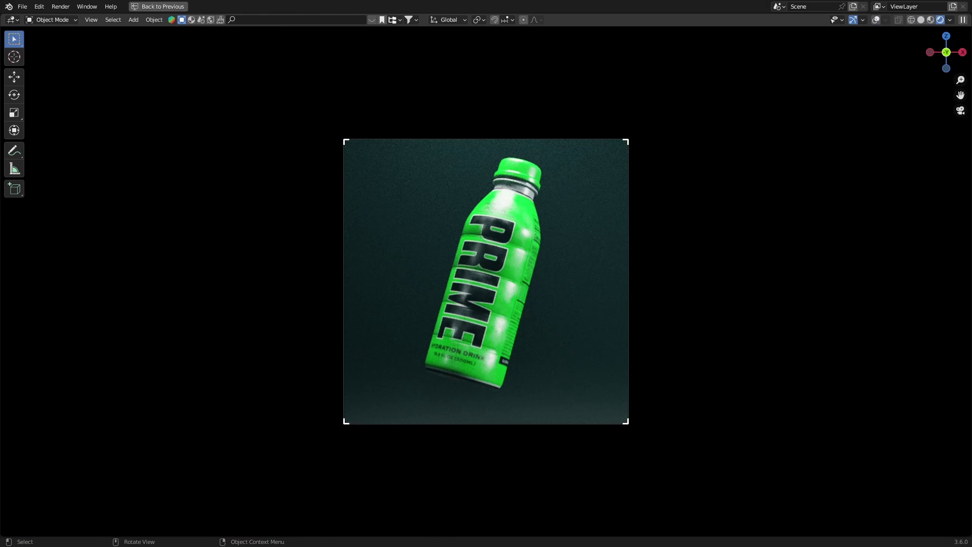
pyautogui.hotkey('ctrl', 's')
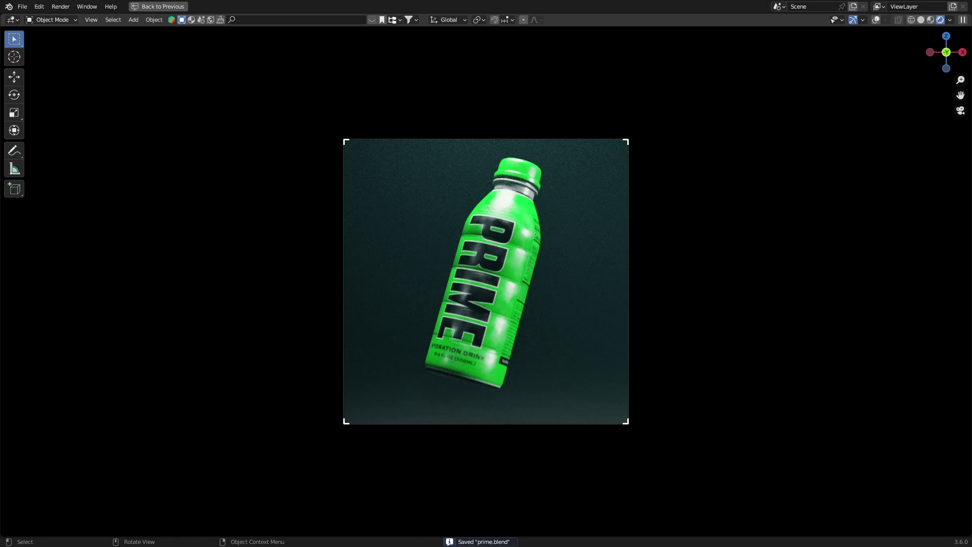